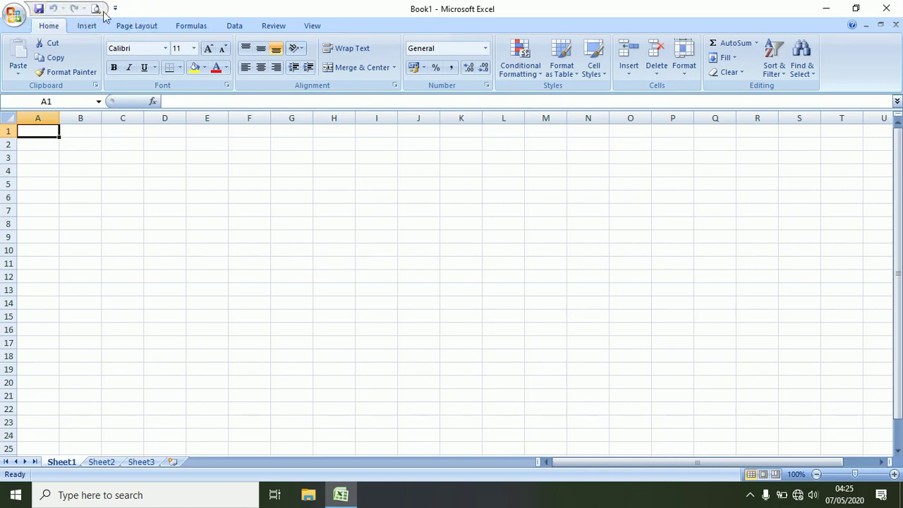
# Step: Add the Open command to the Quick Access Toolbar, then start saving the workbook
pyautogui.click(115, 10)
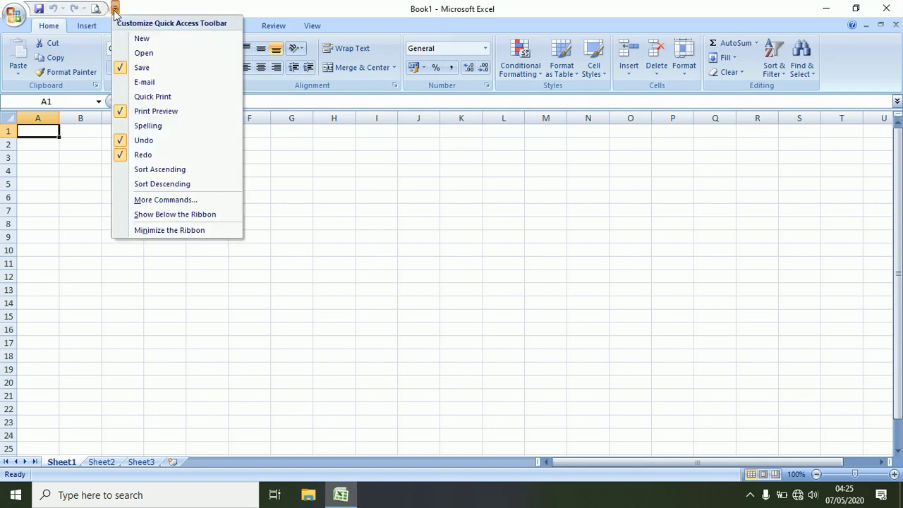
pyautogui.click(143, 53)
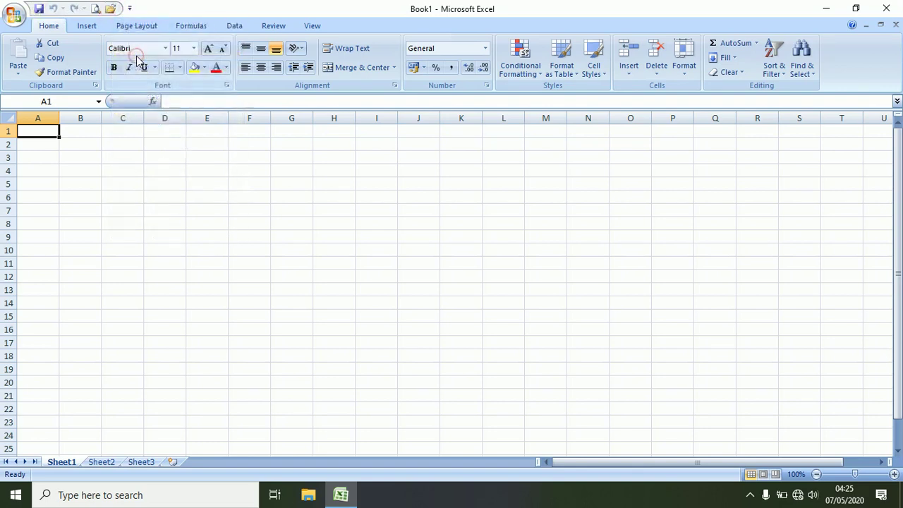
pyautogui.click(130, 8)
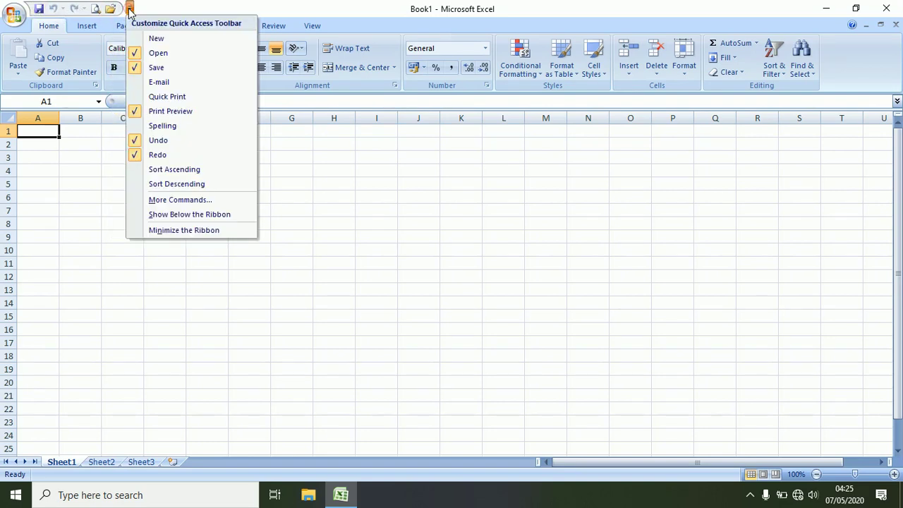
pyautogui.click(173, 5)
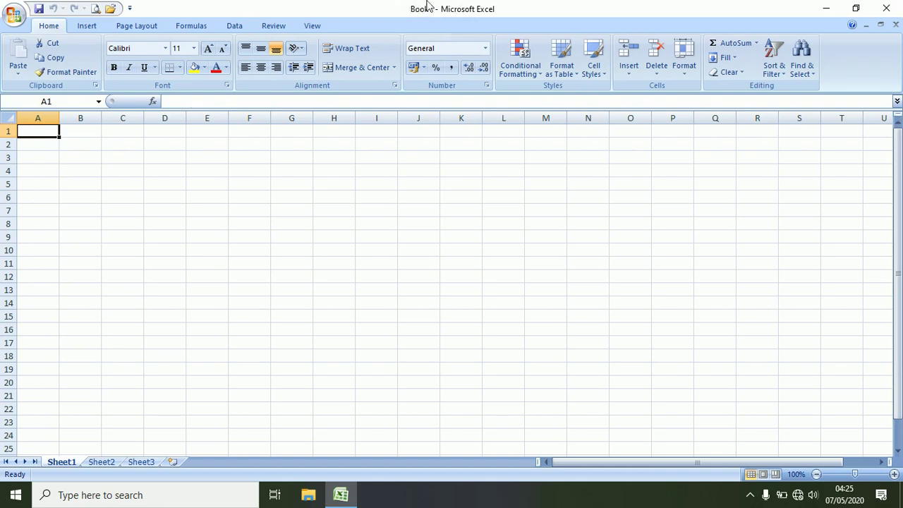
pyautogui.click(39, 10)
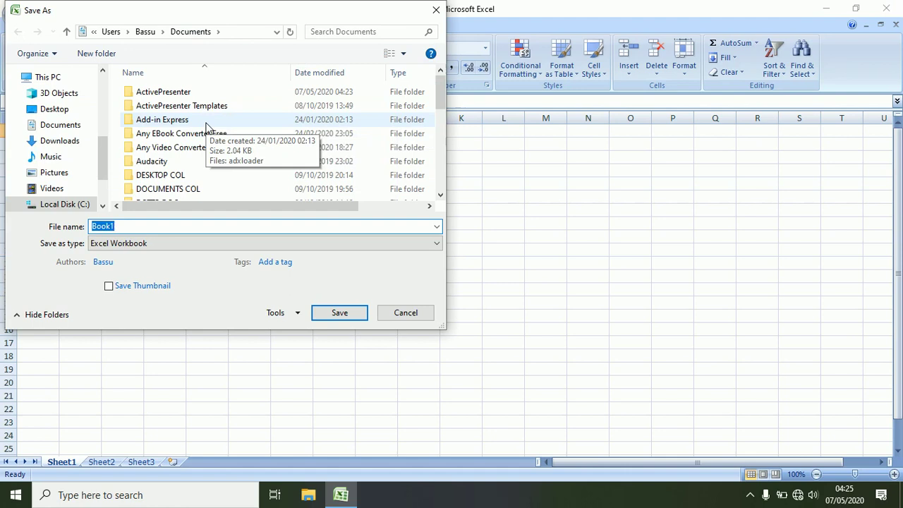
# Step: Save the new workbook in Documents as 'SOMO LA II'
pyautogui.write('SOMO')
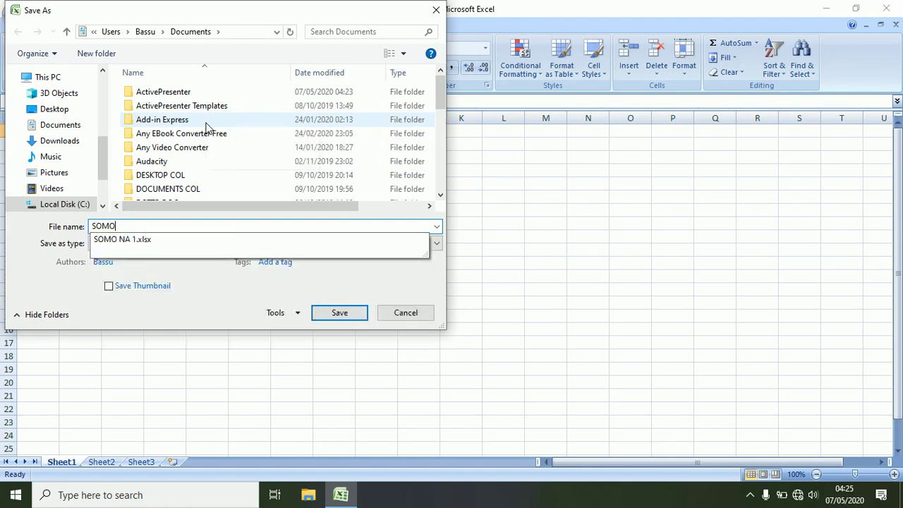
pyautogui.write(' LA I')
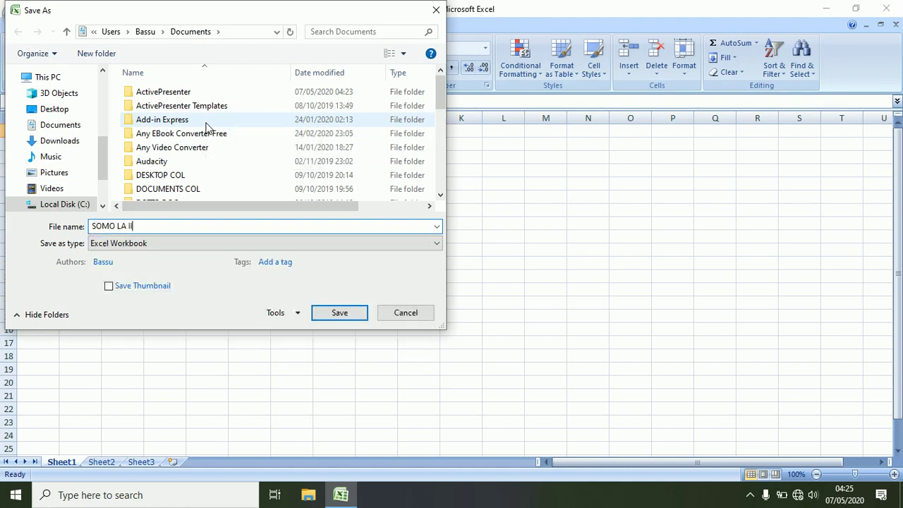
pyautogui.press('Return')
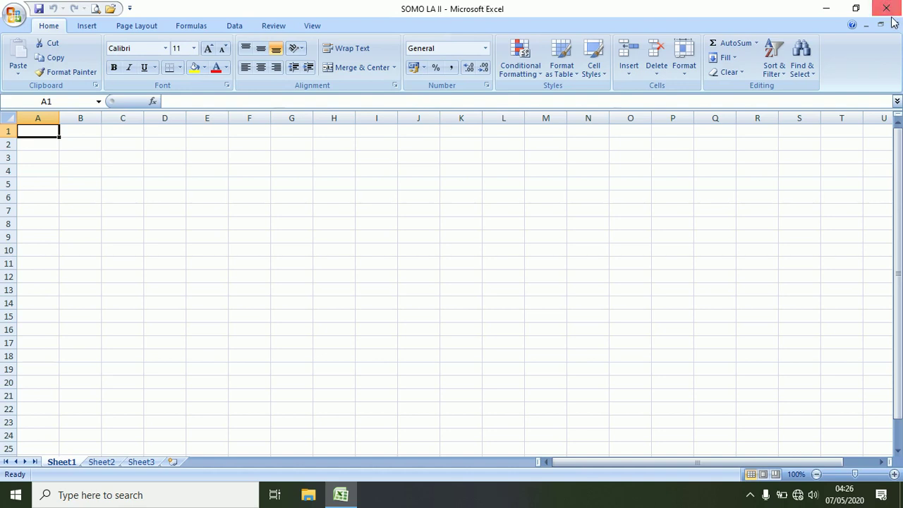
# Step: Close SOMO LA II and Excel, relaunch Excel, and reopen SOMO LA II from Recent Documents
pyautogui.click(894, 25)
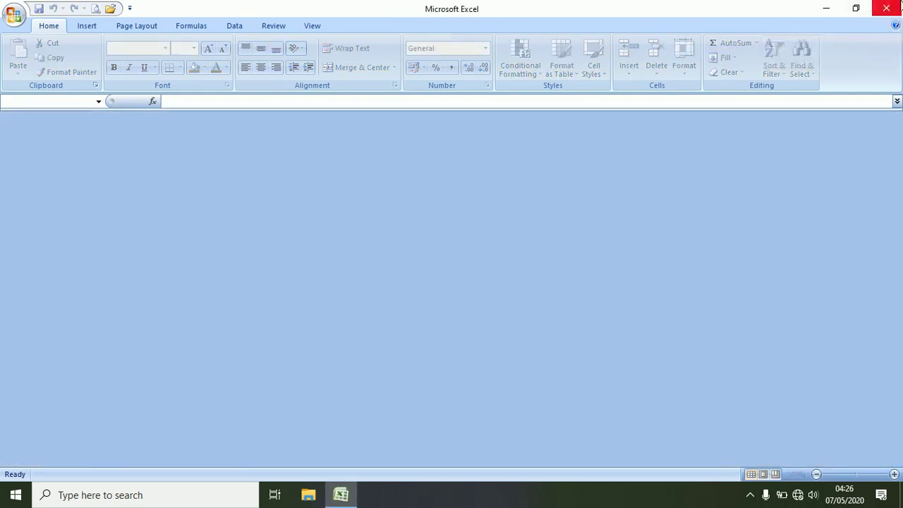
pyautogui.click(887, 9)
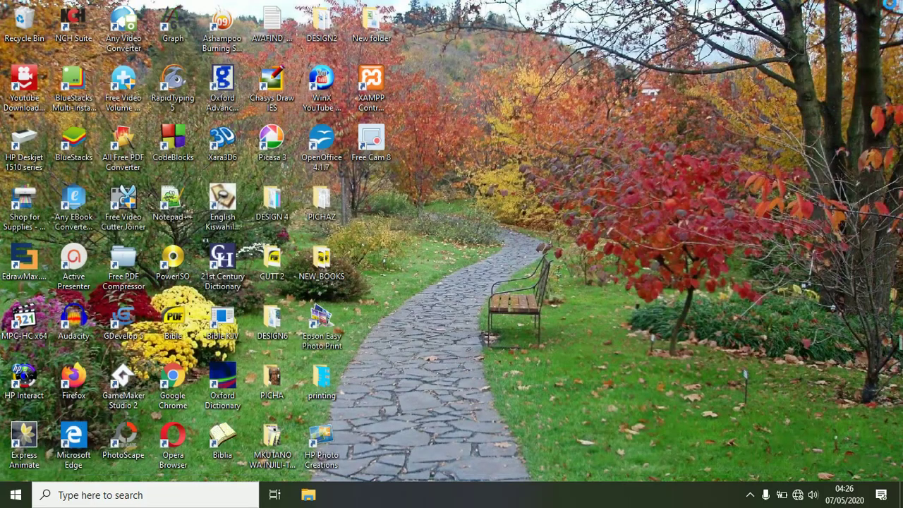
pyautogui.press('super')
pyautogui.write('E')
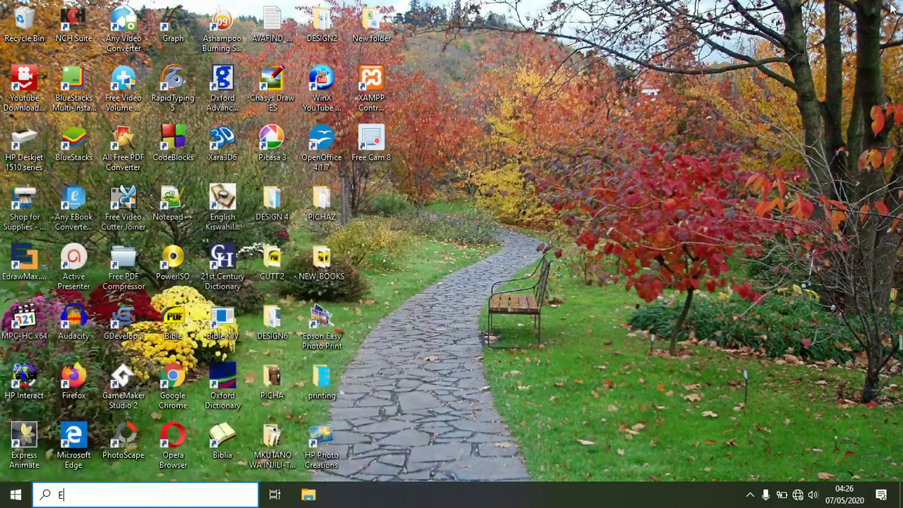
pyautogui.write('XCE')
pyautogui.press('Return')
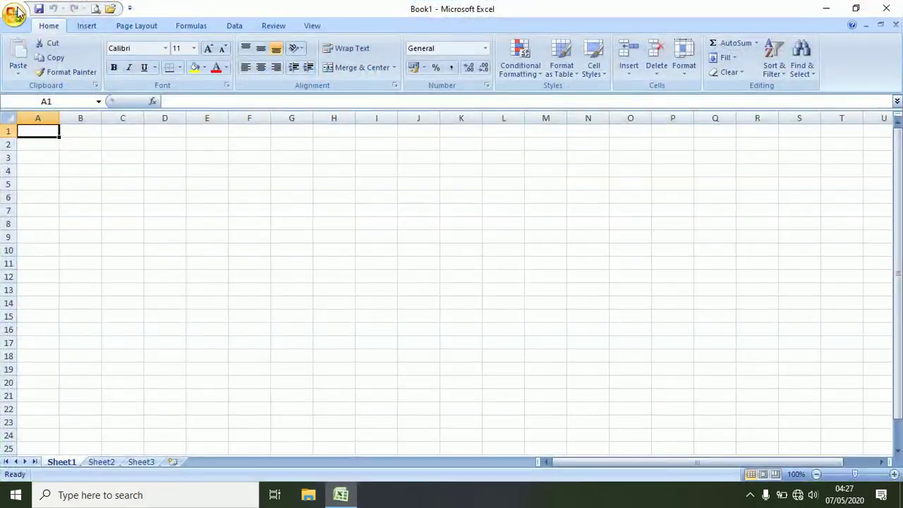
pyautogui.click(15, 13)
pyautogui.click(106, 54)
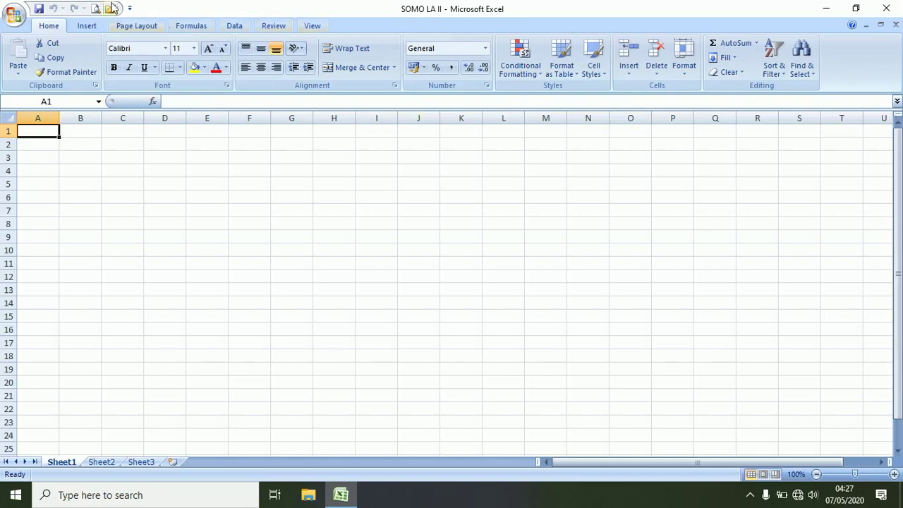
pyautogui.doubleClick(49, 26)
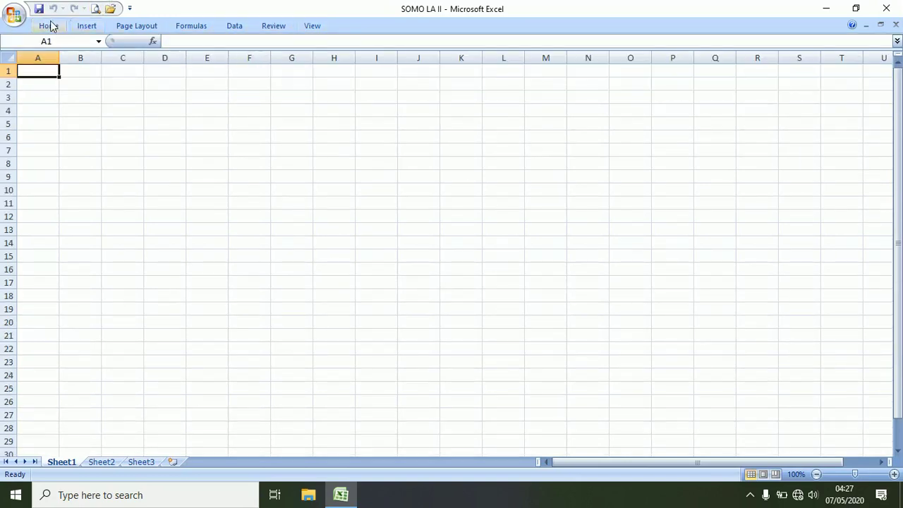
pyautogui.doubleClick(50, 26)
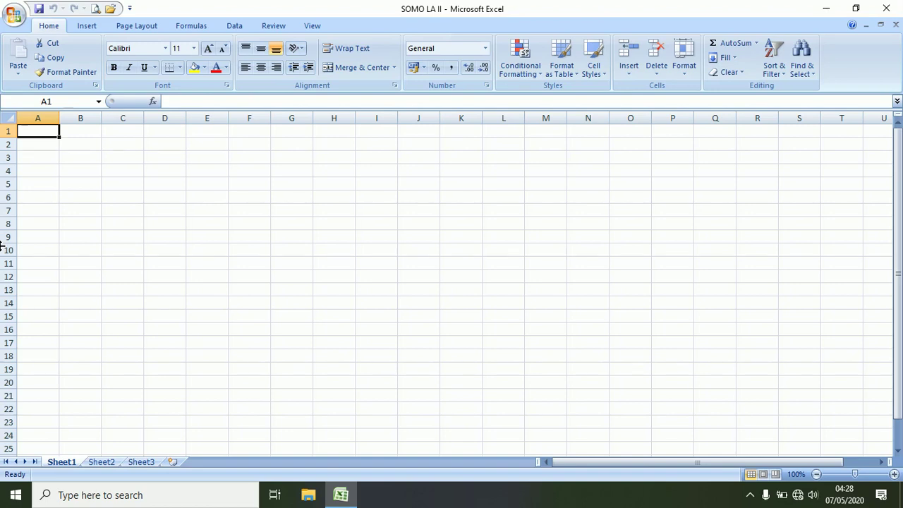
pyautogui.click(900, 203)
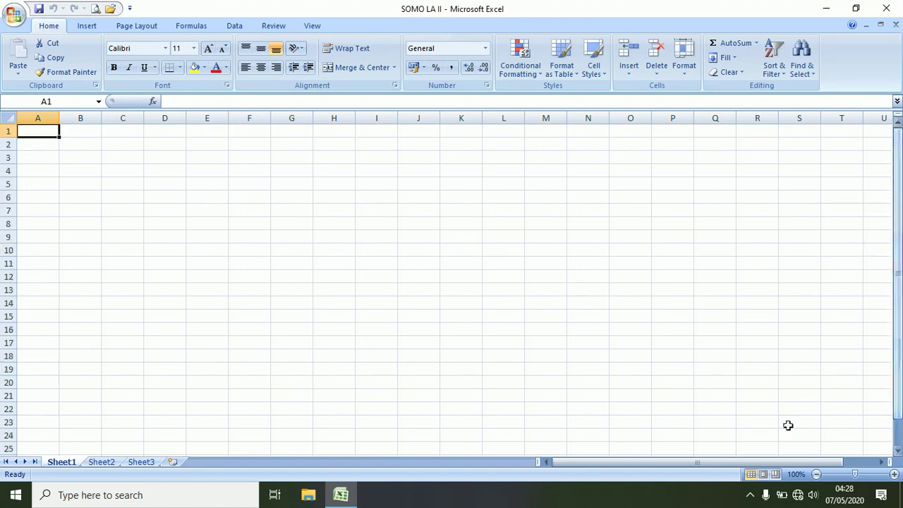
# Step: Zoom the sheet in with the slider, then step it out to 40%
pyautogui.moveTo(754, 462); pyautogui.dragTo(692, 473)
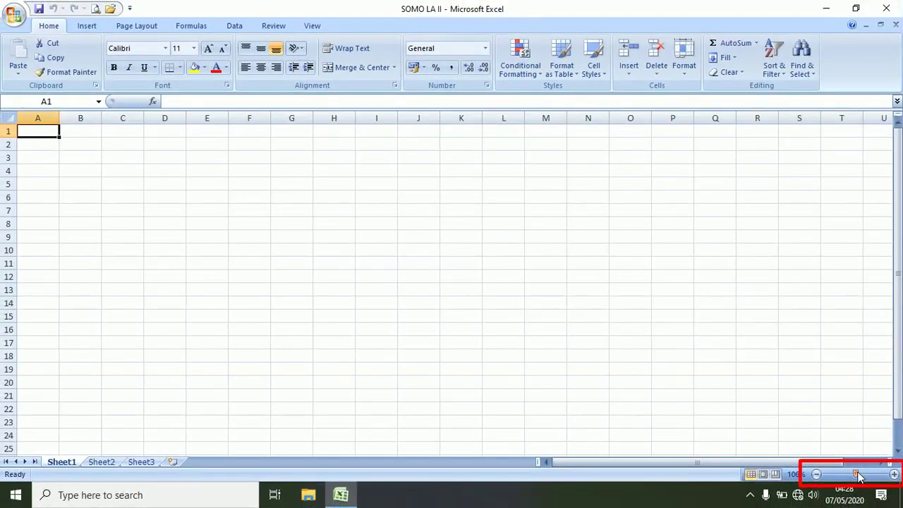
pyautogui.moveTo(854, 474)
pyautogui.mouseDown()
pyautogui.moveTo(874, 477)
pyautogui.moveTo(855, 477)
pyautogui.mouseUp()
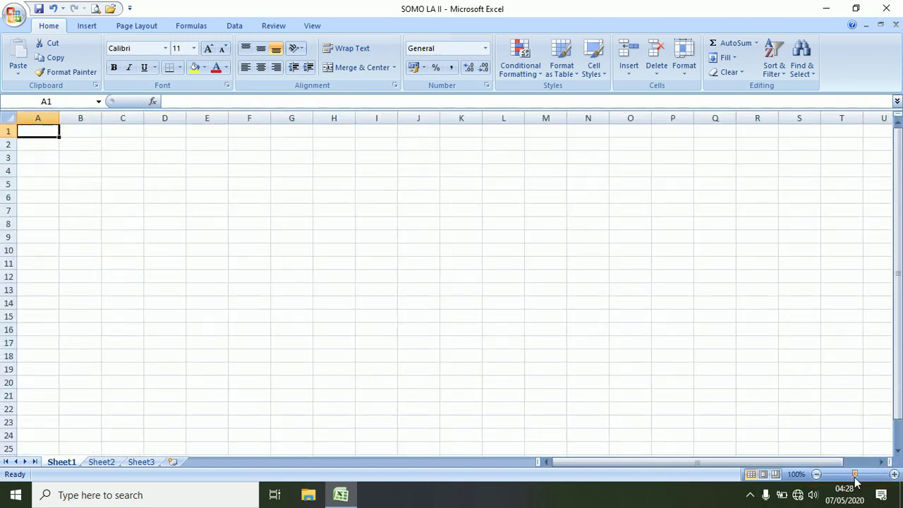
pyautogui.click(816, 474)
pyautogui.click(816, 474)
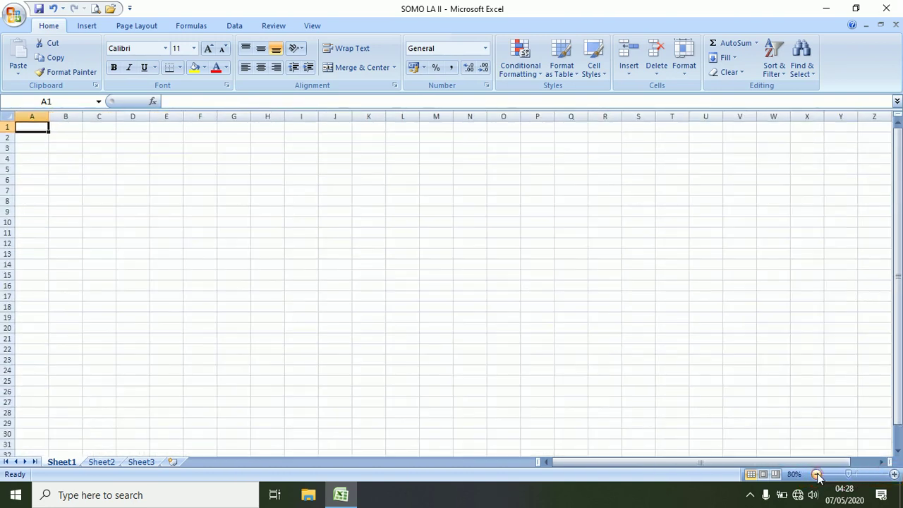
pyautogui.click(816, 474)
pyautogui.click(816, 474)
pyautogui.click(816, 474)
pyautogui.click(817, 474)
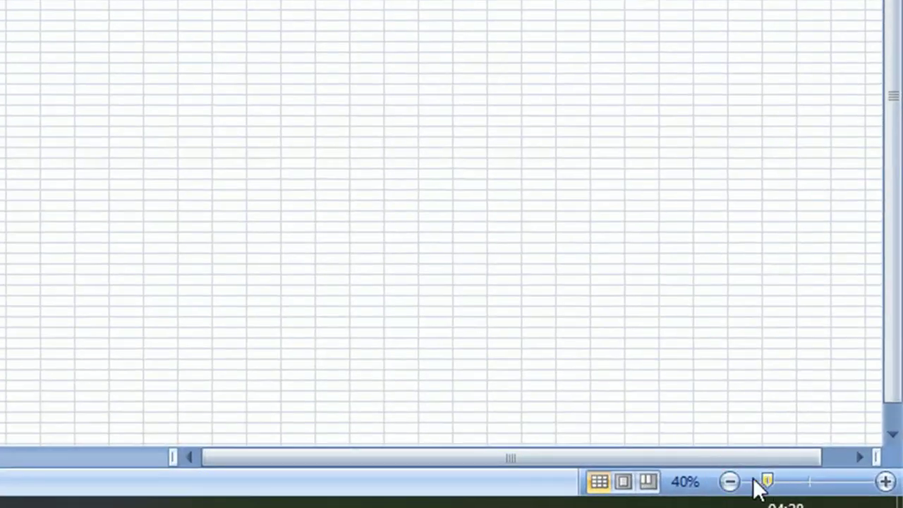
# Step: Zoom back in to 182% and switch to Page Layout view
pyautogui.click(885, 481)
pyautogui.click(886, 481)
pyautogui.click(886, 481)
pyautogui.click(885, 481)
pyautogui.click(885, 481)
pyautogui.click(886, 481)
pyautogui.click(885, 481)
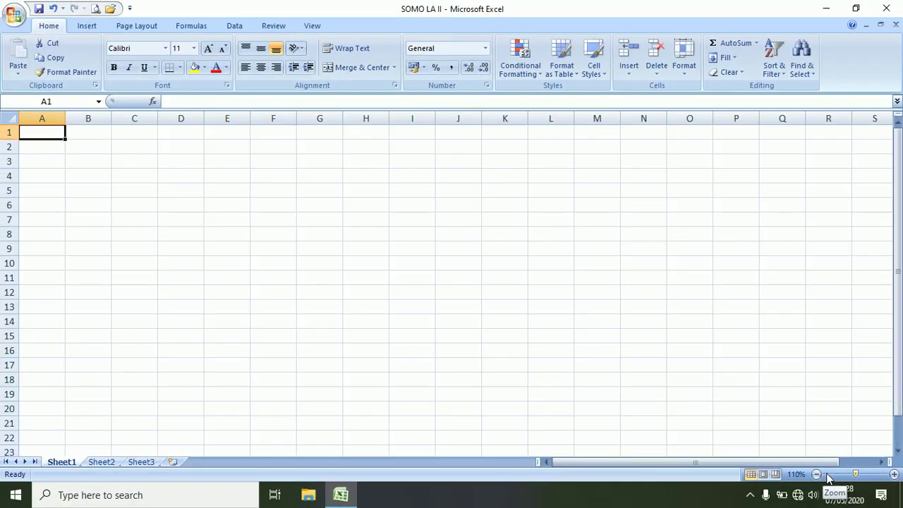
pyautogui.moveTo(856, 478); pyautogui.dragTo(861, 477)
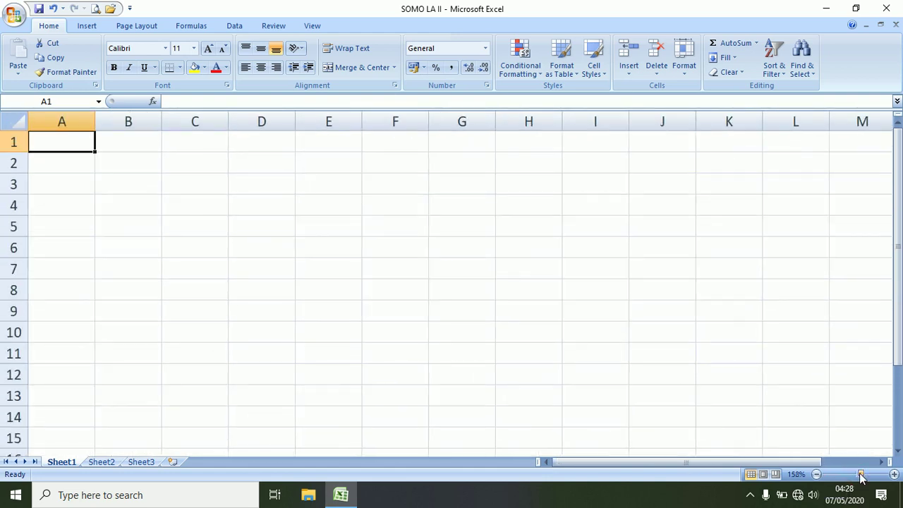
pyautogui.moveTo(861, 477); pyautogui.dragTo(865, 478)
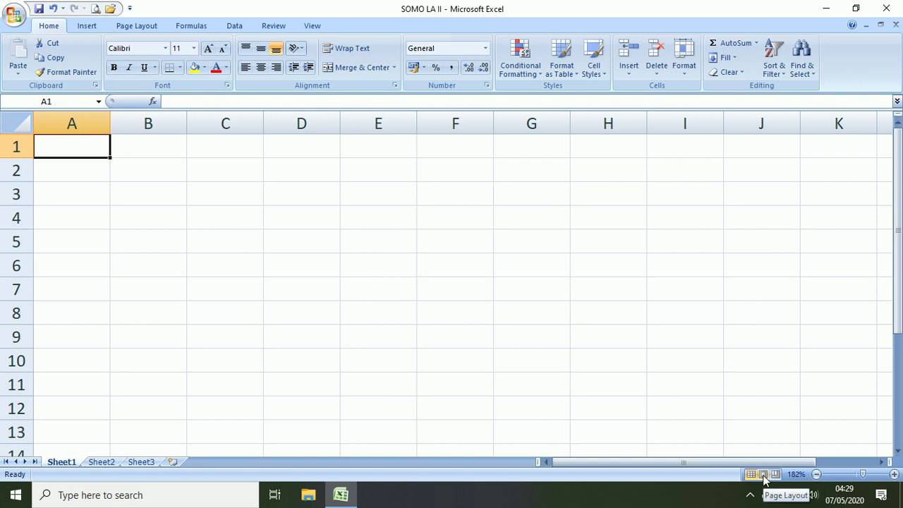
pyautogui.click(764, 475)
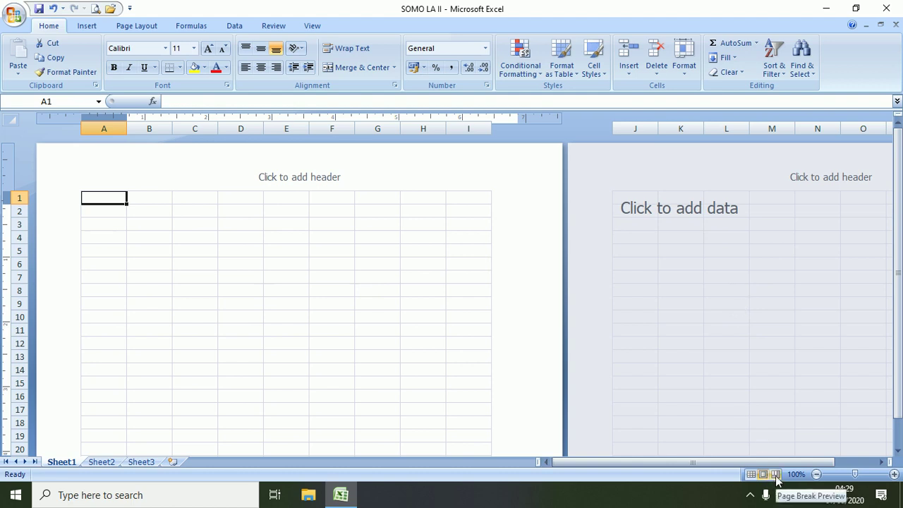
pyautogui.click(776, 474)
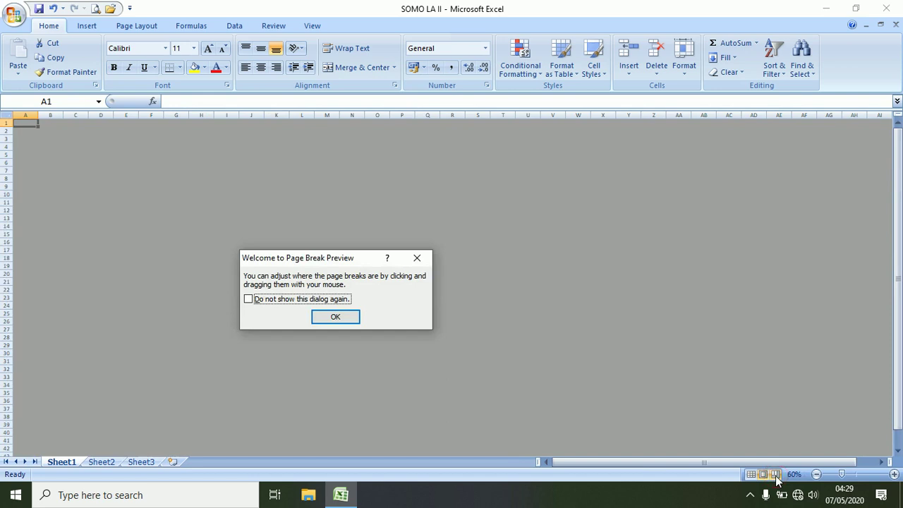
pyautogui.click(346, 317)
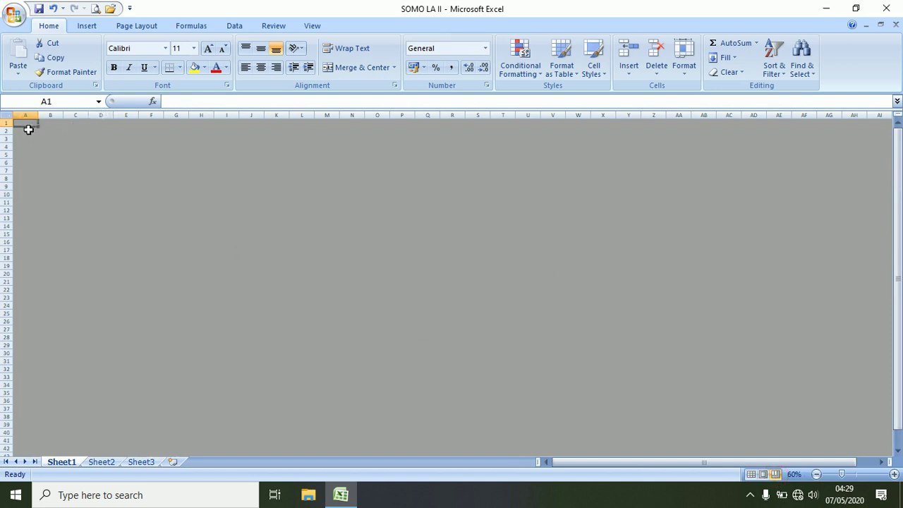
pyautogui.click(751, 475)
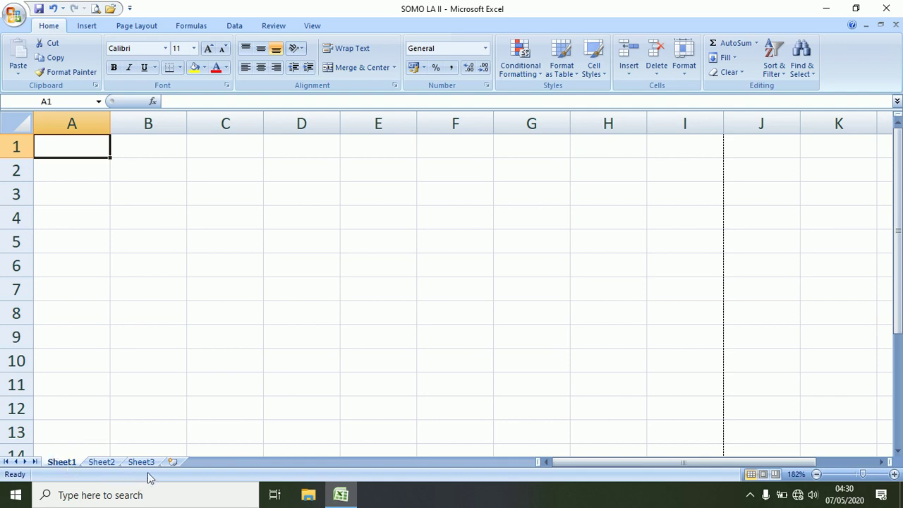
# Step: Insert a new worksheet, Sheet4, then delete it again
pyautogui.click(172, 462)
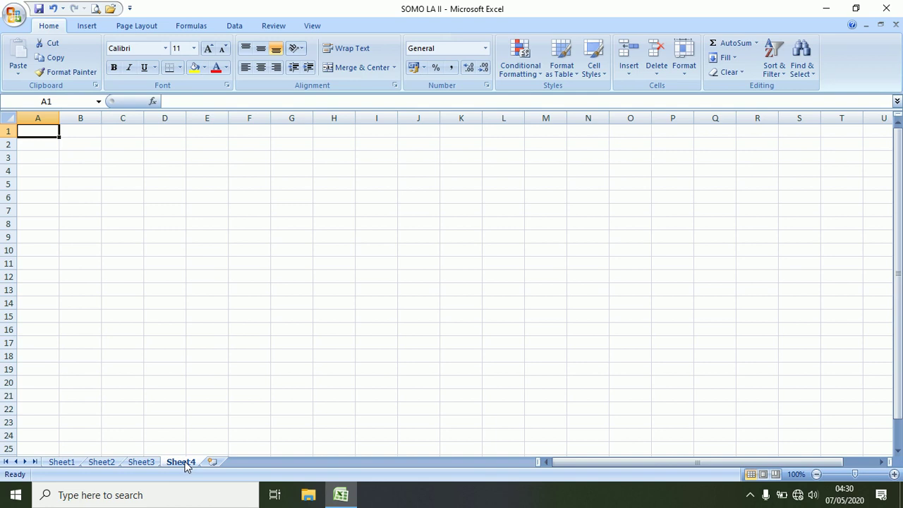
pyautogui.rightClick(183, 463)
pyautogui.click(219, 336)
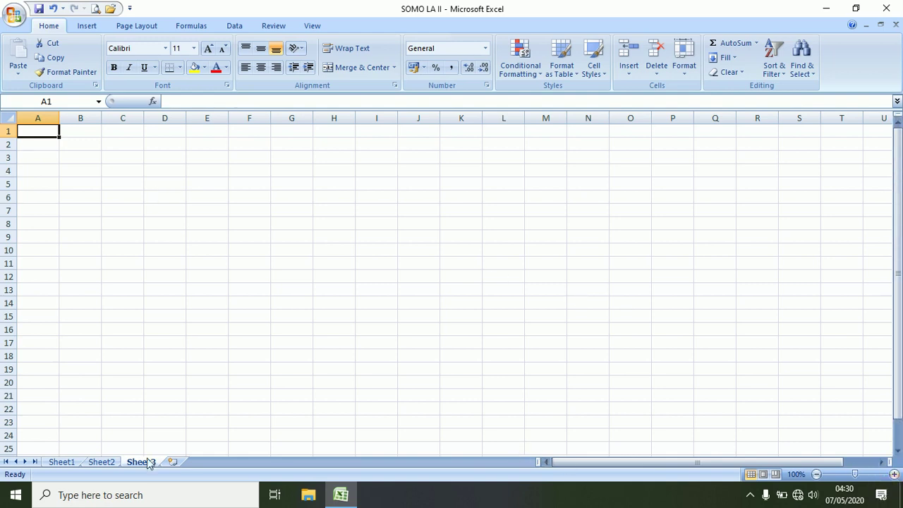
# Step: On Sheet1, enter LEO and KESHO in B4:B5 with 20000 and 15000 in C4:C5
pyautogui.click(60, 463)
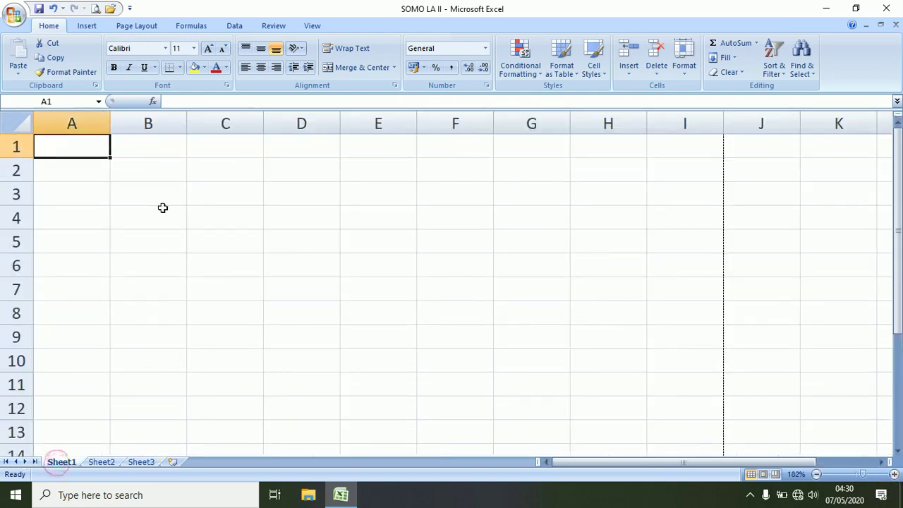
pyautogui.click(161, 208)
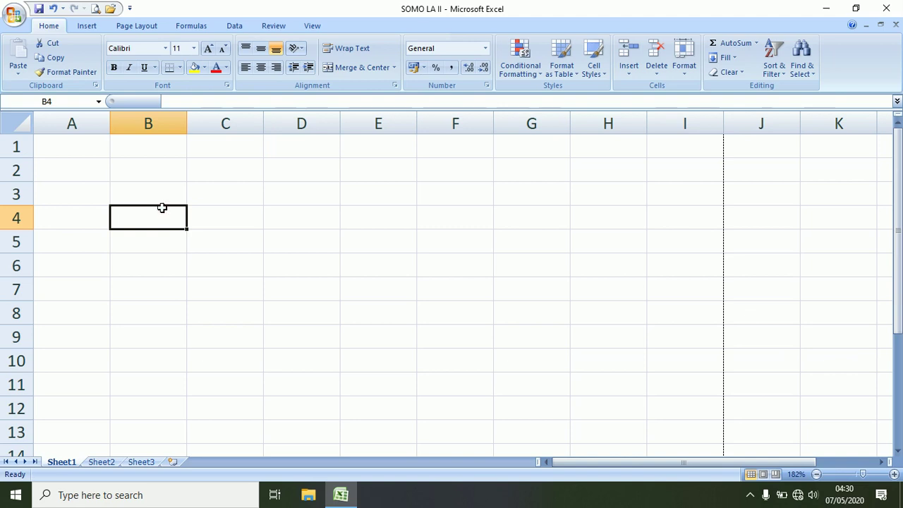
pyautogui.write('LEO')
pyautogui.press('Return')
pyautogui.write('KESHO')
pyautogui.press('Tab')
pyautogui.press('Up')
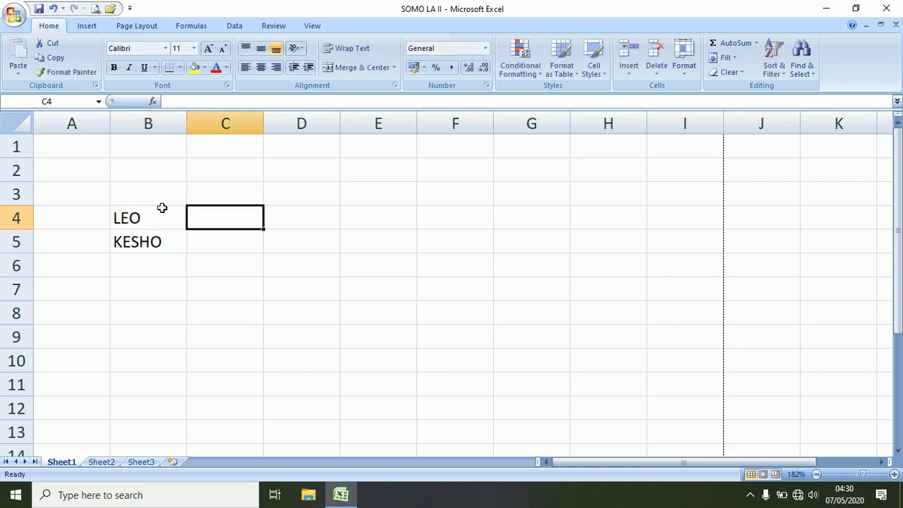
pyautogui.write('1')
pyautogui.write('20000')
pyautogui.press('Return')
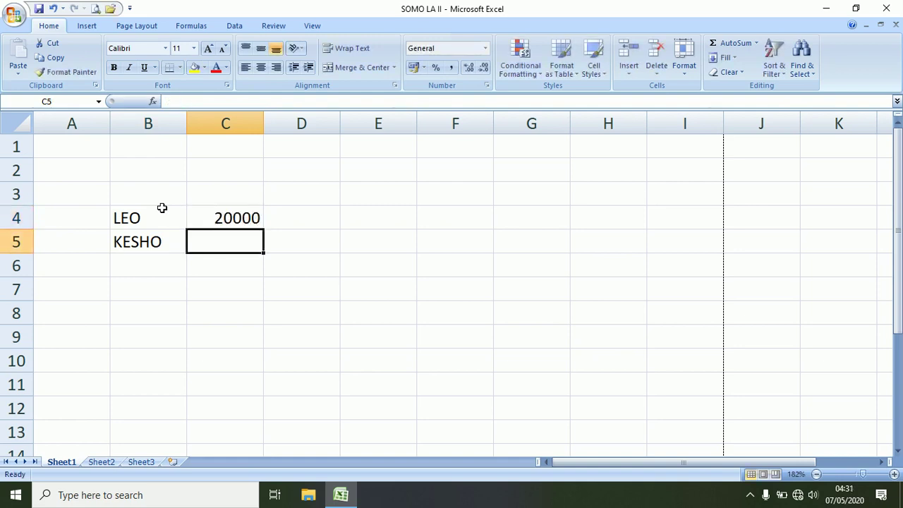
pyautogui.write('150')
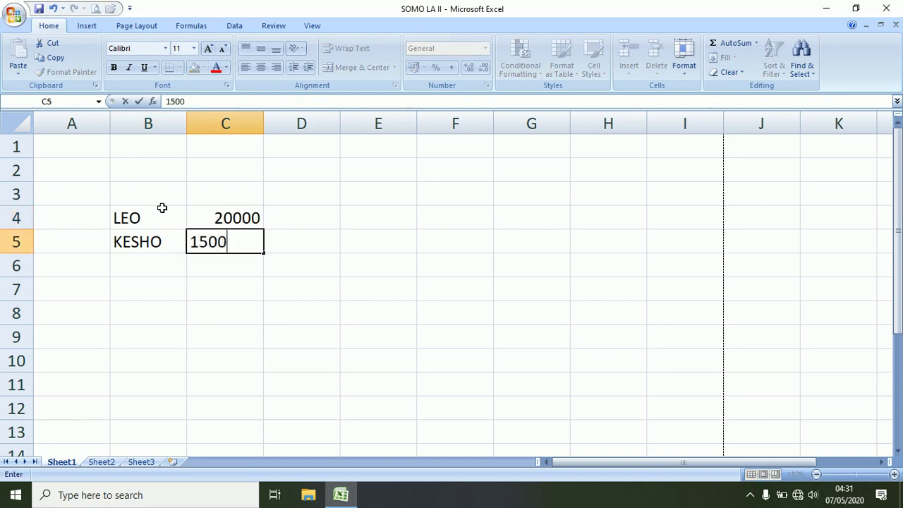
pyautogui.write('000')
pyautogui.press('Return')
pyautogui.press('Left')
# Step: Add KESHO KUTWA with 20000 in row 6 and K in B7, then adjust status-bar options
pyautogui.write('KE')
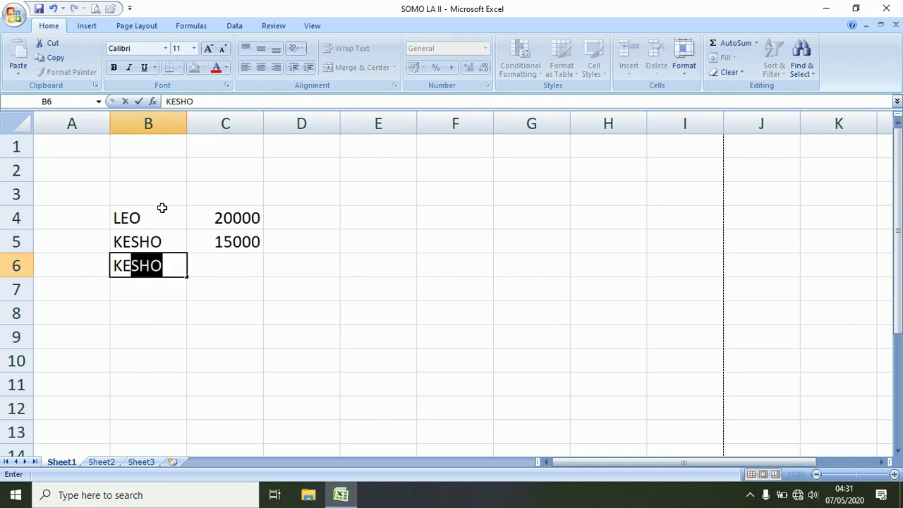
pyautogui.write('SHO KUTWA')
pyautogui.press('Return')
pyautogui.click(258, 261)
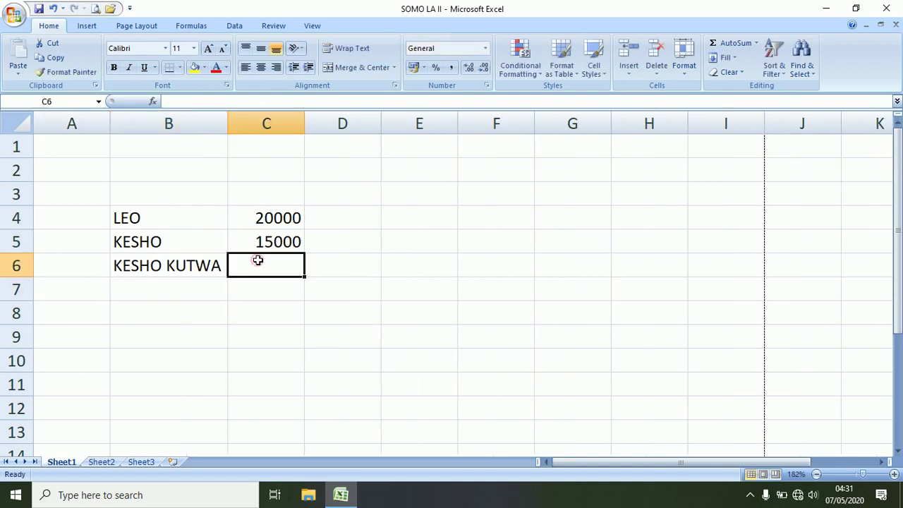
pyautogui.write('2')
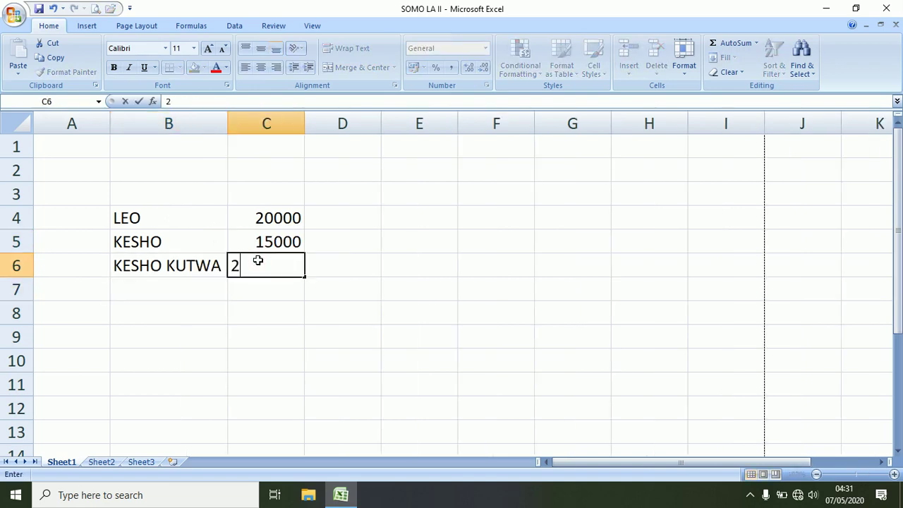
pyautogui.write('0000')
pyautogui.press('Return')
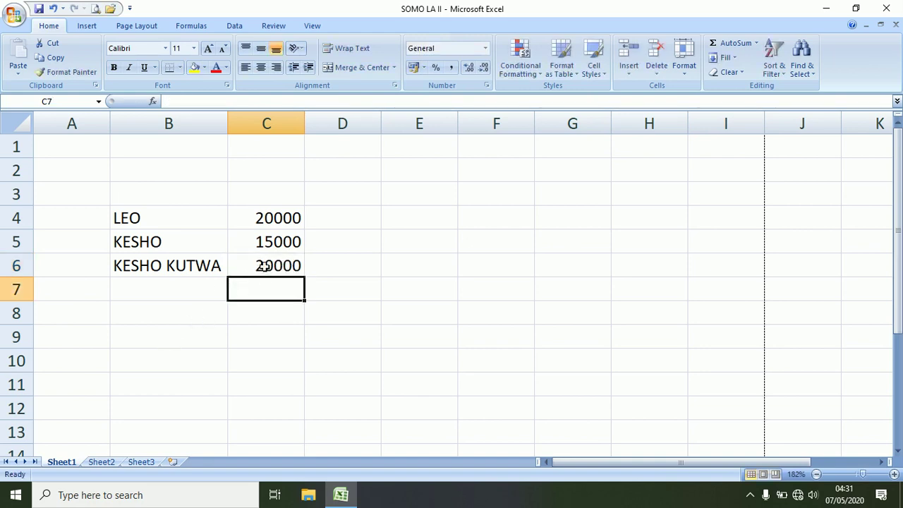
pyautogui.click(263, 266)
pyautogui.click(200, 267)
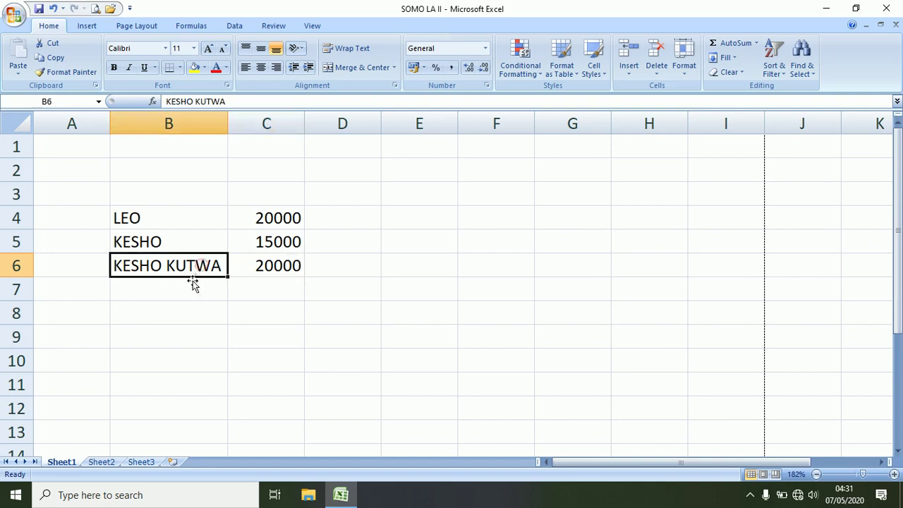
pyautogui.click(180, 285)
pyautogui.write('K')
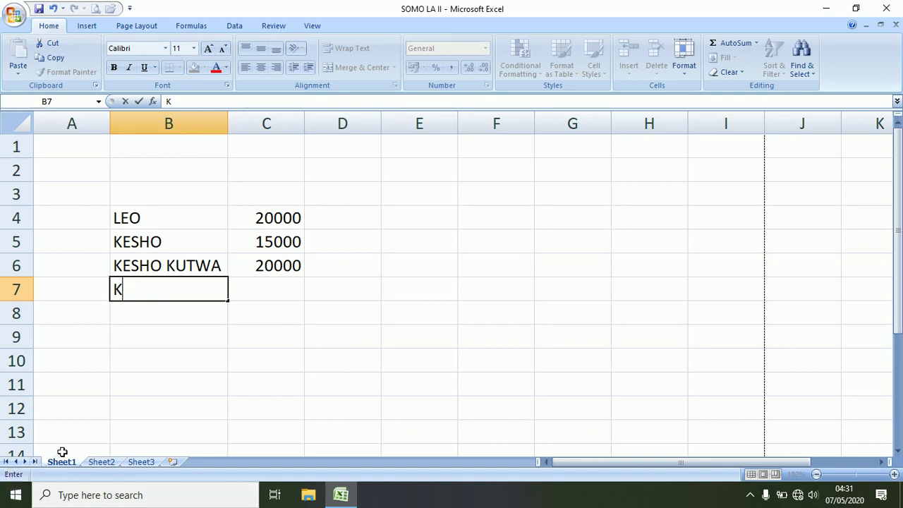
pyautogui.click(171, 330)
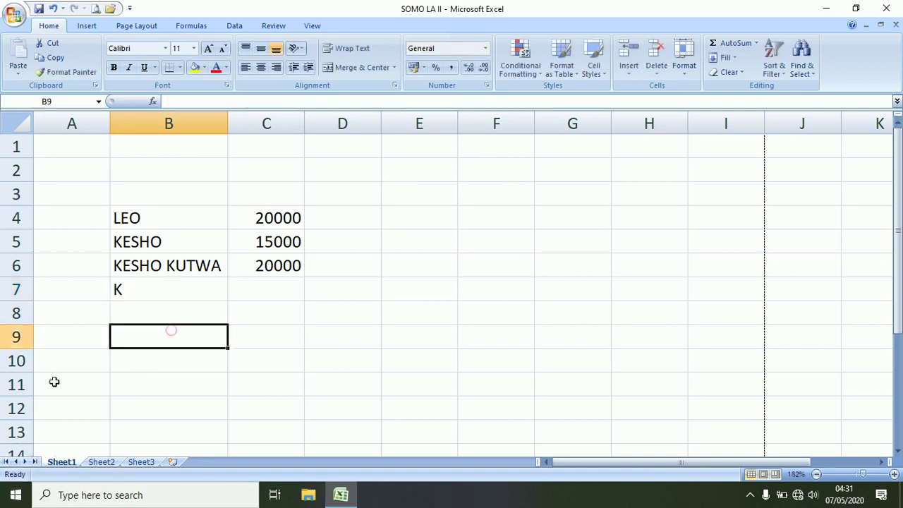
pyautogui.rightClick(18, 477)
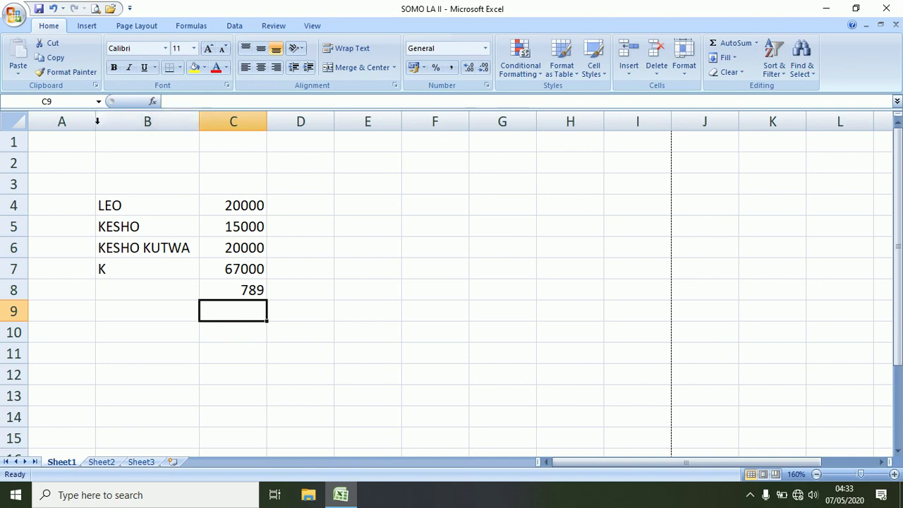
pyautogui.click(95, 101)
# Step: Type KJSJDHDWD into cell C10
pyautogui.click(245, 331)
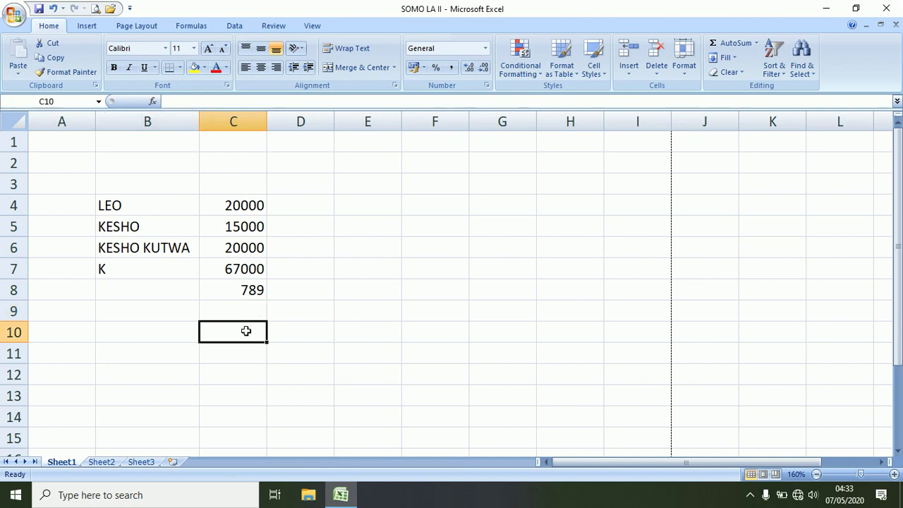
pyautogui.doubleClick(245, 331)
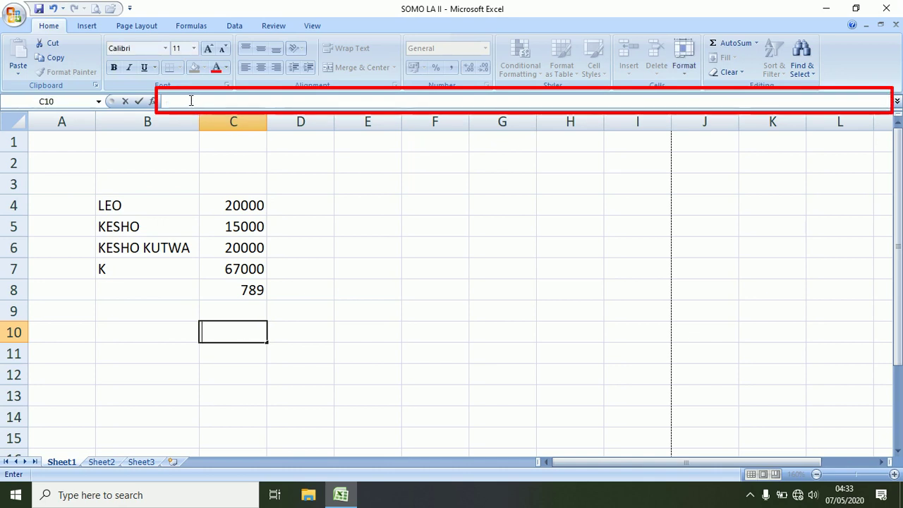
pyautogui.write('KJSJ')
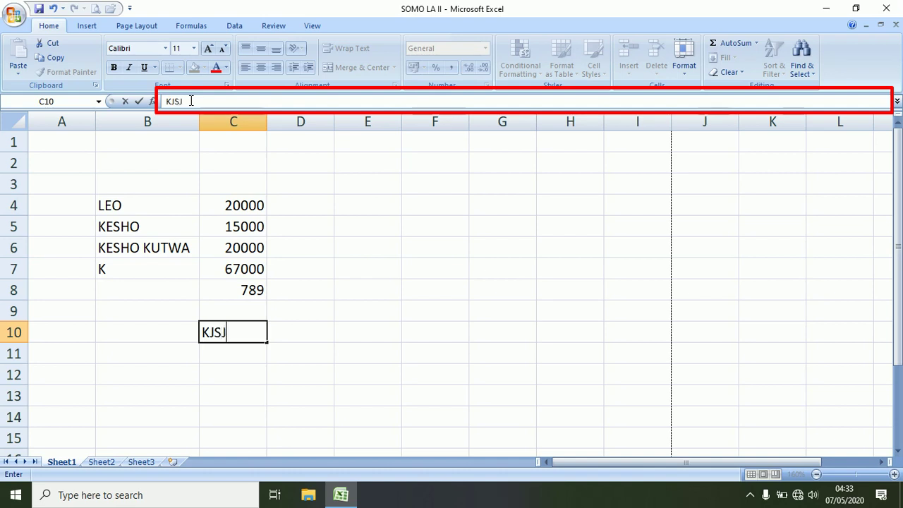
pyautogui.write('DHDWD')
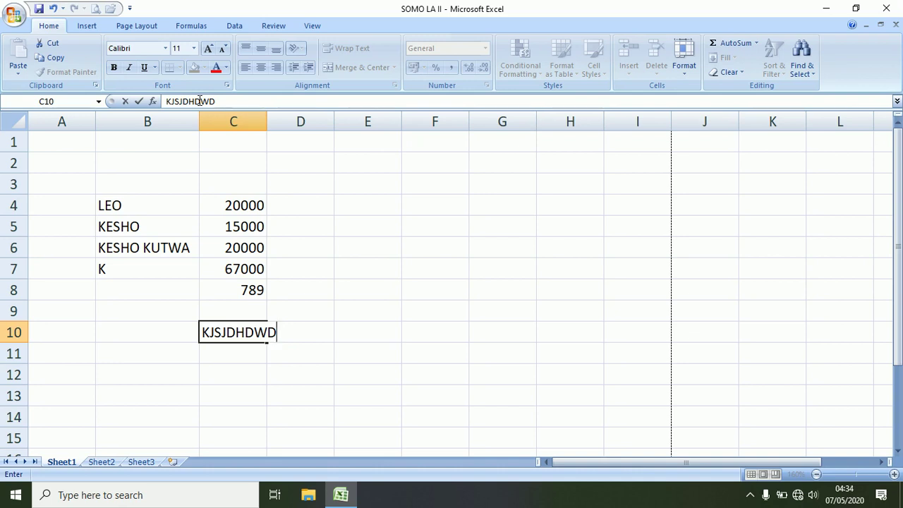
pyautogui.press('Return')
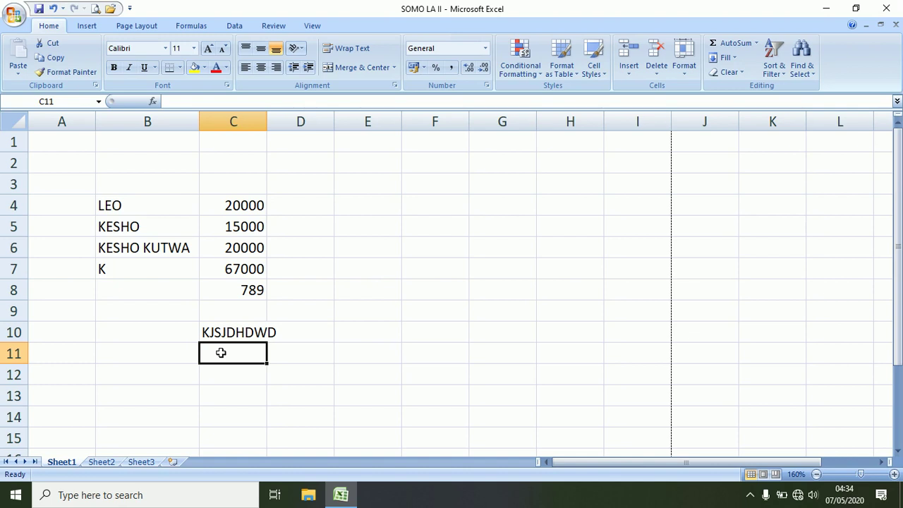
# Step: Enter 76880 in cell B2
pyautogui.click(377, 162)
pyautogui.click(376, 162)
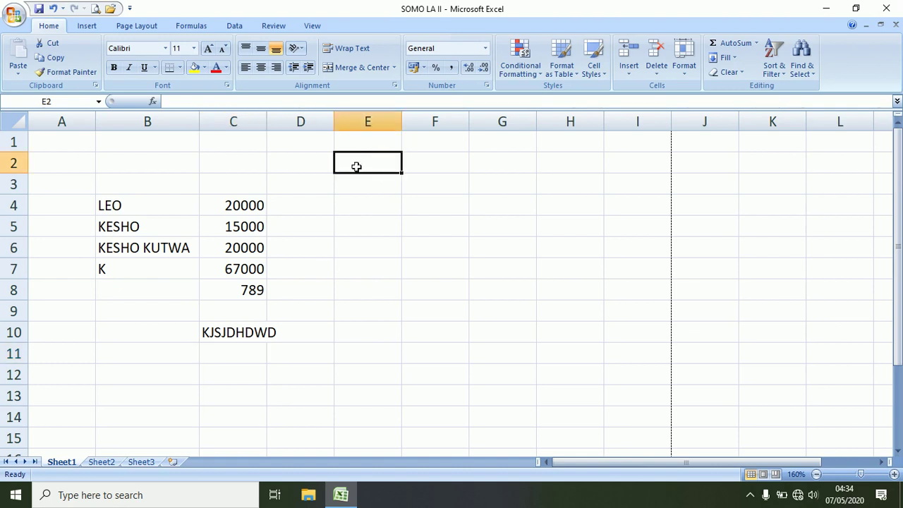
pyautogui.click(67, 159)
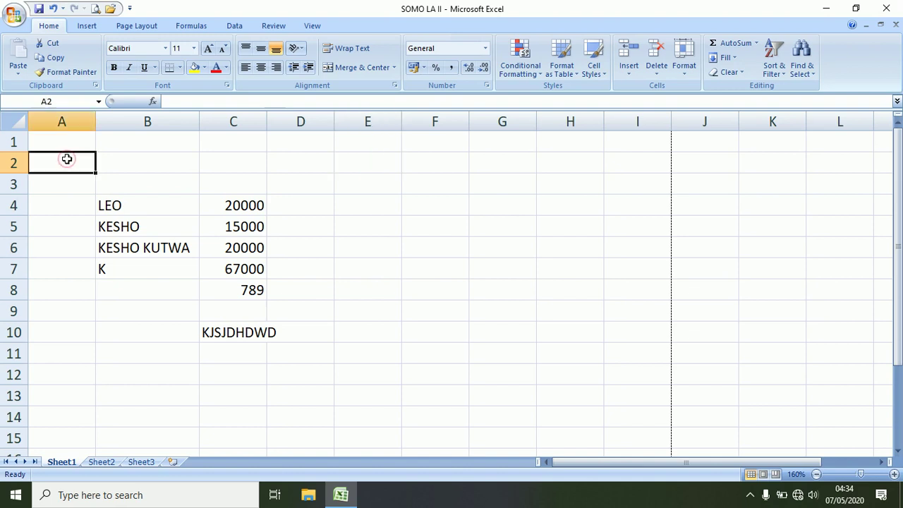
pyautogui.click(59, 306)
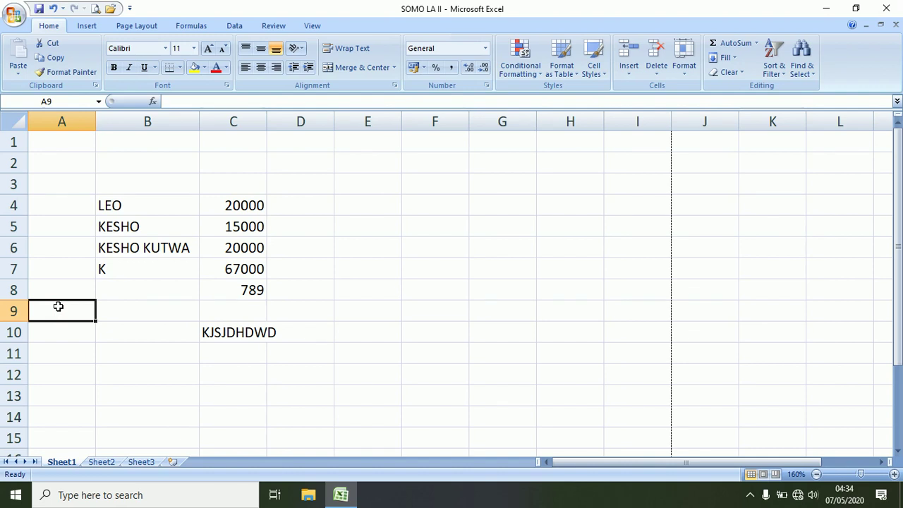
pyautogui.click(143, 163)
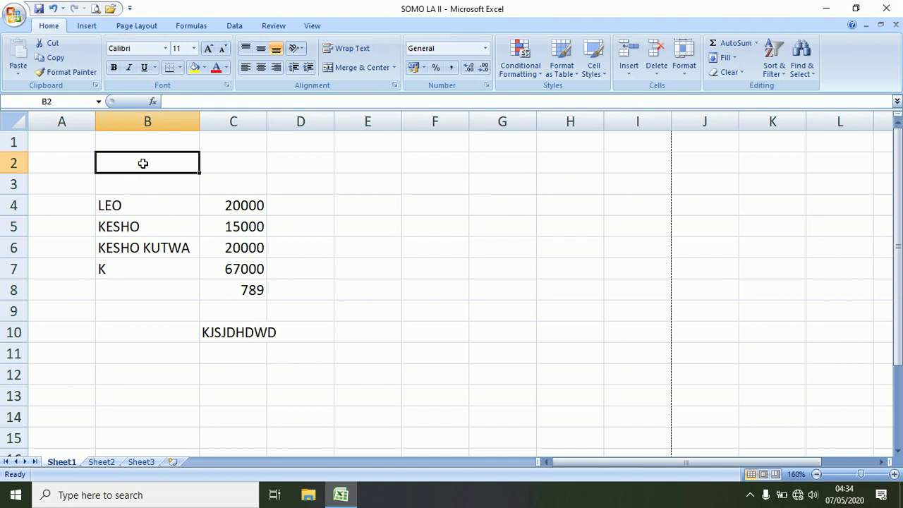
pyautogui.write('7688')
pyautogui.press('Return')
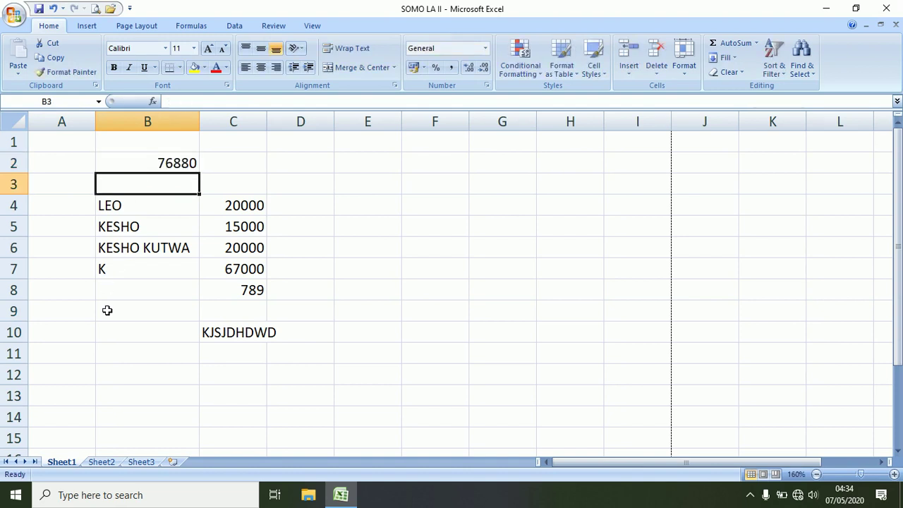
# Step: Type KASJJDWE into cell B9
pyautogui.click(108, 311)
pyautogui.write('KASJJDWE')
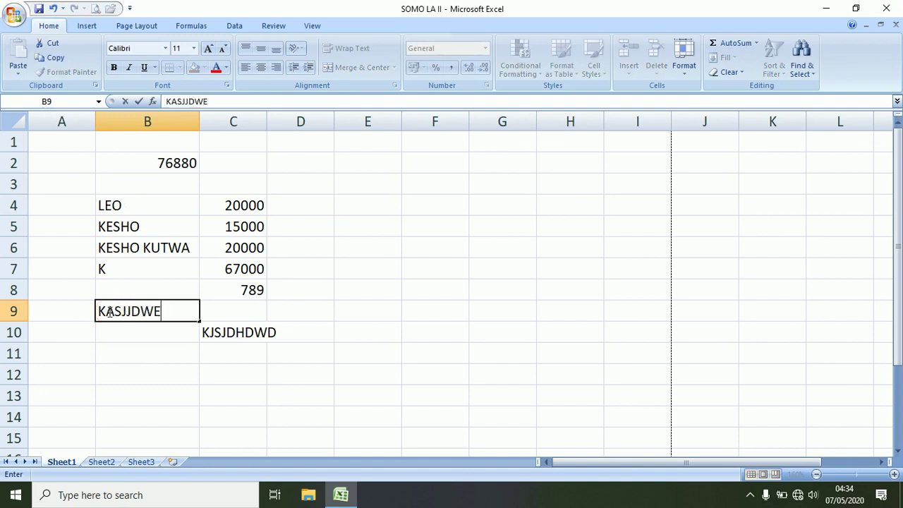
pyautogui.press('Return')
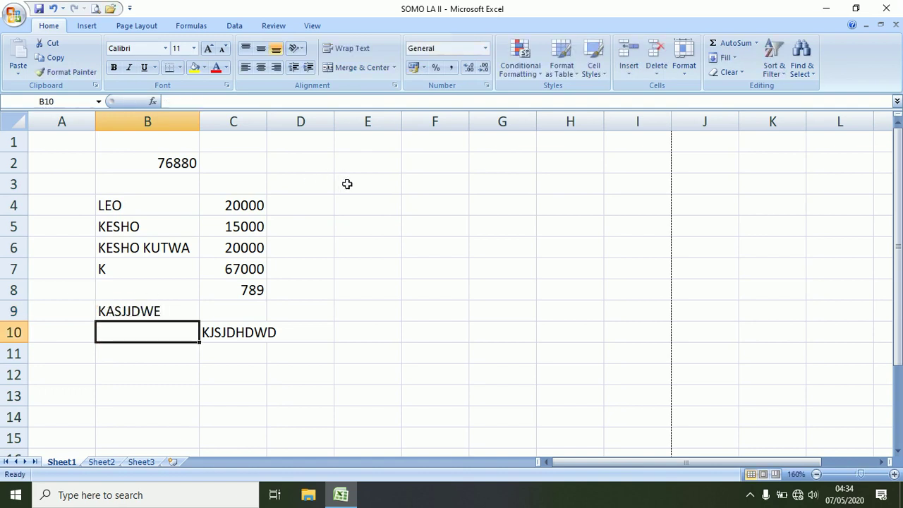
pyautogui.click(347, 185)
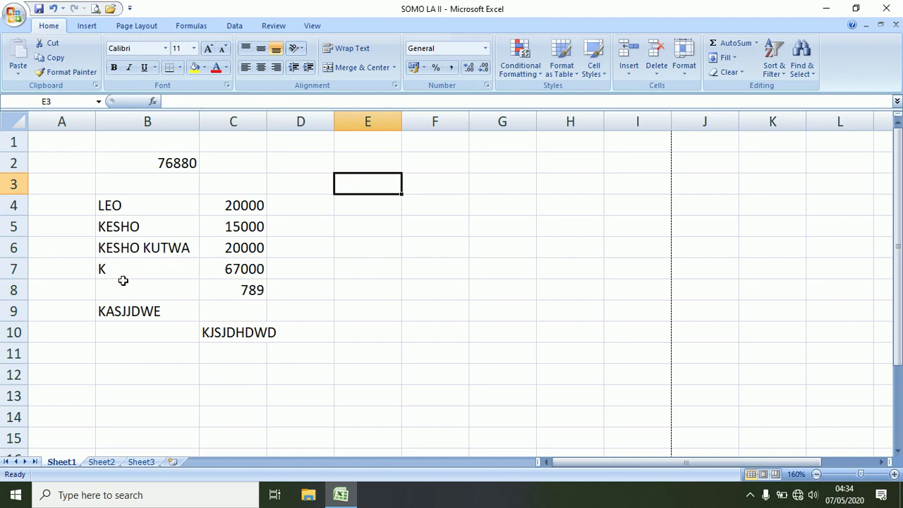
# Step: Change the text in B9 from KASJJDWE to KASKAZINI
pyautogui.doubleClick(170, 310)
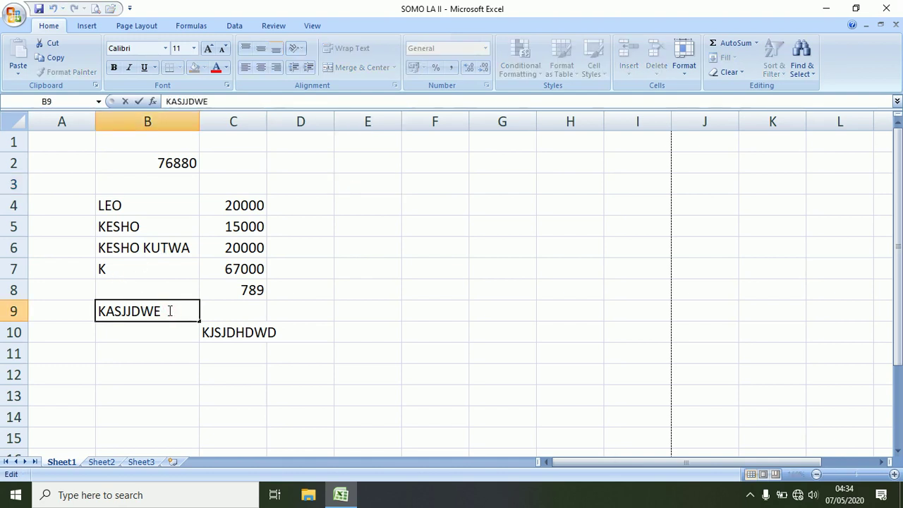
pyautogui.press('BackSpace')
pyautogui.press('BackSpace')
pyautogui.press('BackSpace')
pyautogui.press('BackSpace')
pyautogui.press('BackSpace')
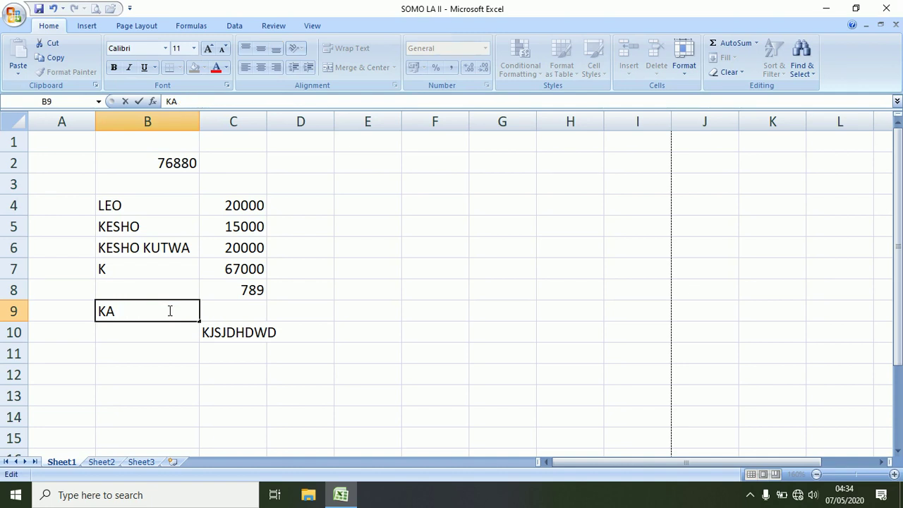
pyautogui.write('SKAZI')
pyautogui.write('NI')
pyautogui.press('Return')
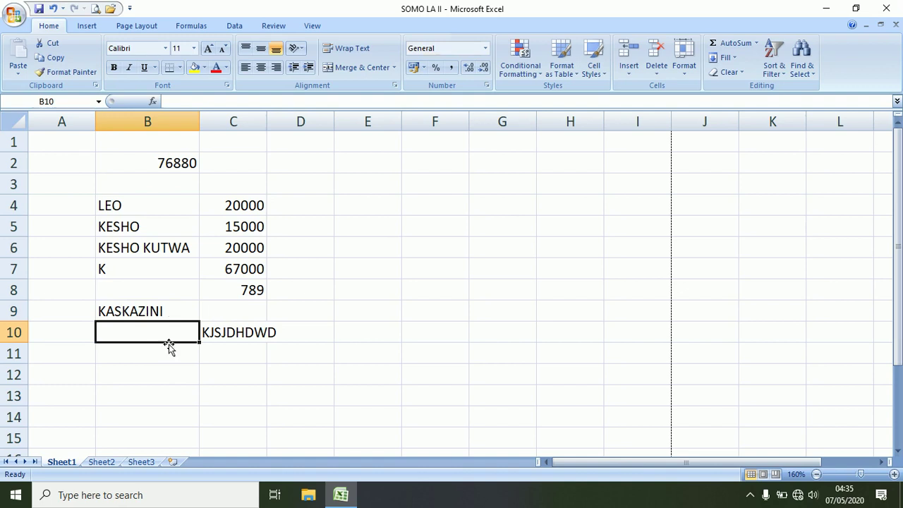
# Step: Replace KJSJDHDWD in C10 with KUSINI
pyautogui.doubleClick(217, 332)
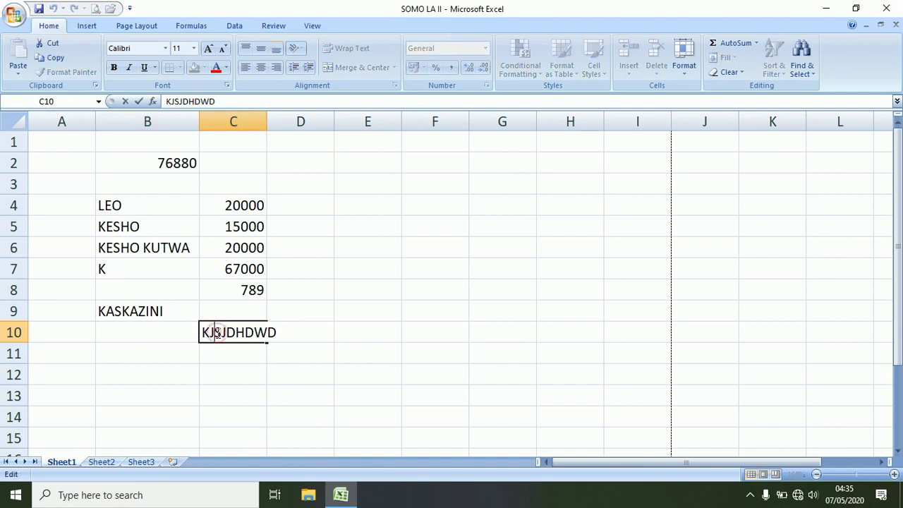
pyautogui.press('Escape')
pyautogui.write('KUSINI')
pyautogui.press('Return')
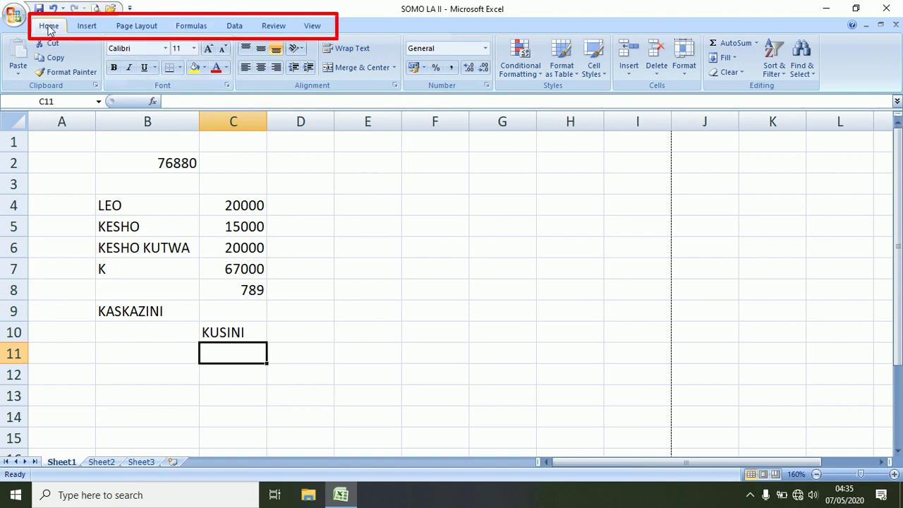
pyautogui.click(81, 28)
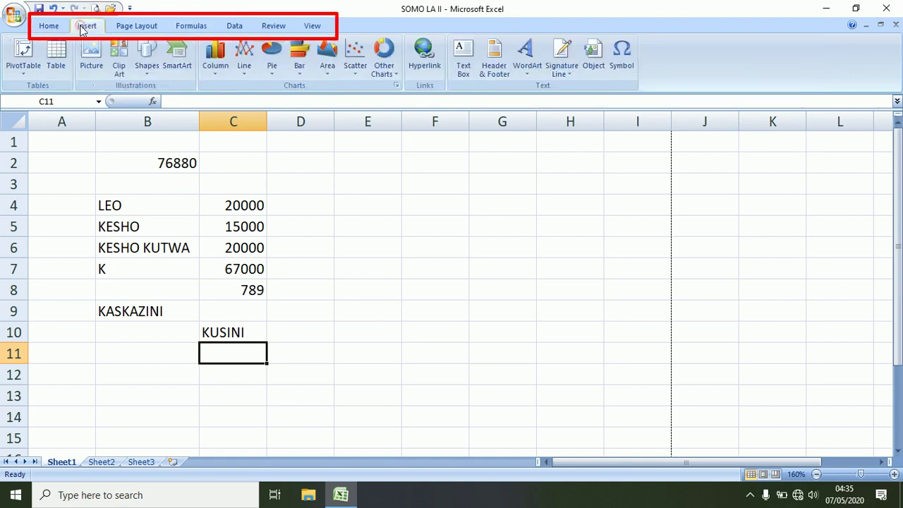
pyautogui.click(122, 28)
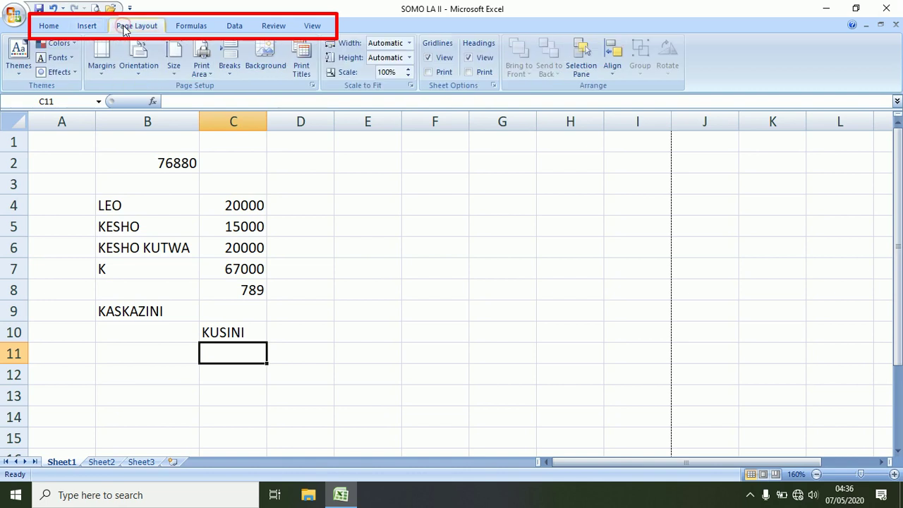
pyautogui.click(188, 28)
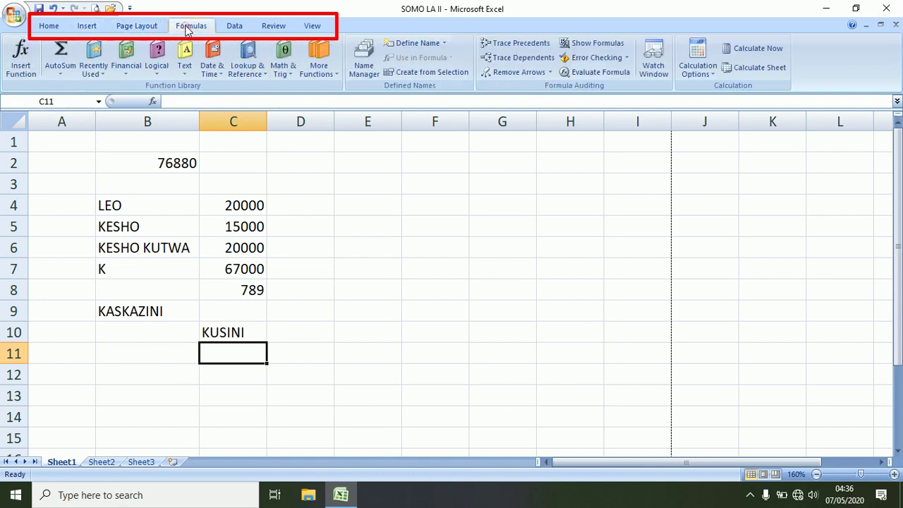
pyautogui.click(235, 28)
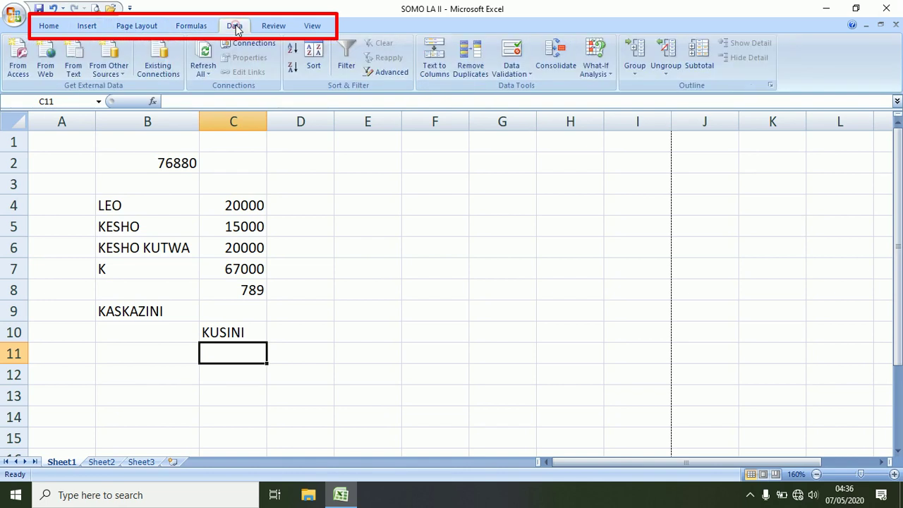
pyautogui.click(273, 28)
pyautogui.click(312, 26)
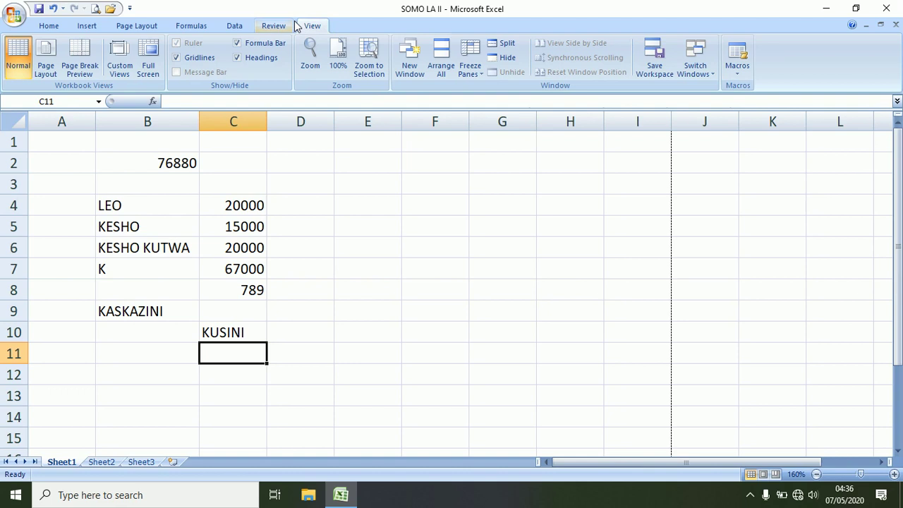
pyautogui.click(48, 26)
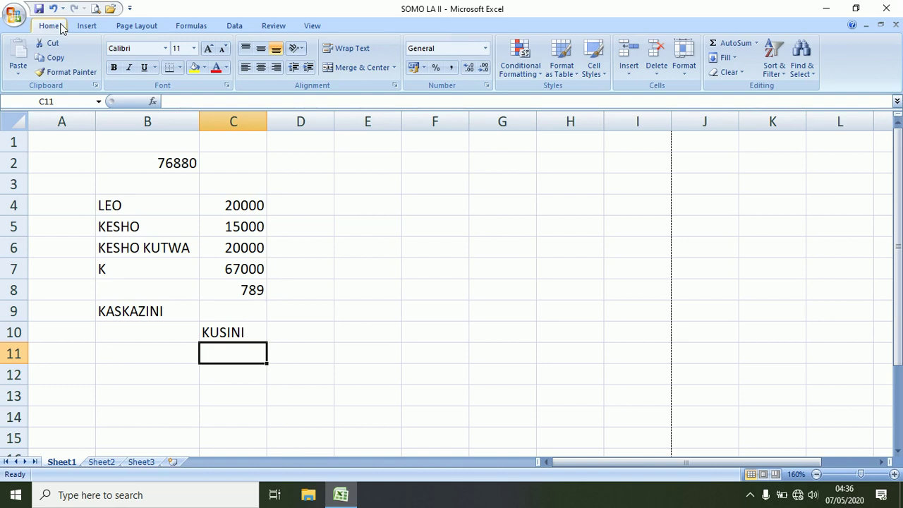
pyautogui.click(426, 219)
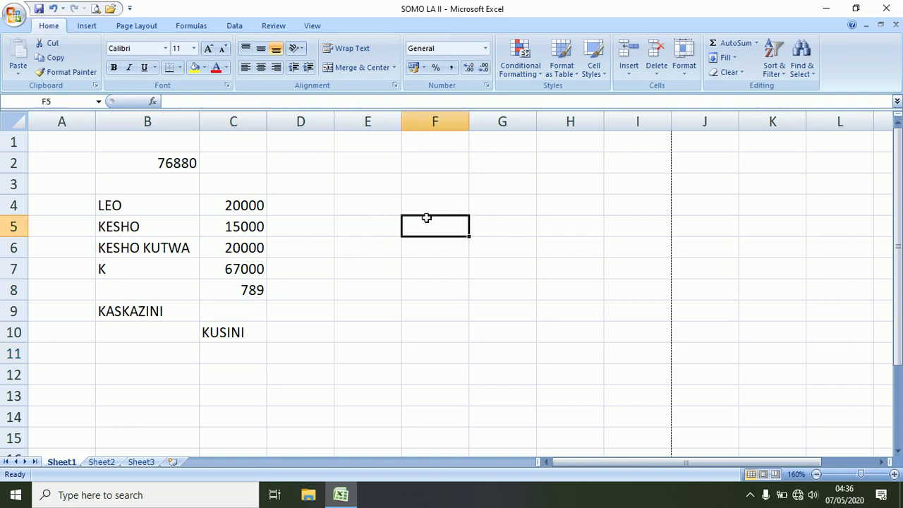
# Step: Enter TAB in F5, then view the right-click menus for F6 and C5 and dismiss them
pyautogui.write('TAB')
pyautogui.press('Return')
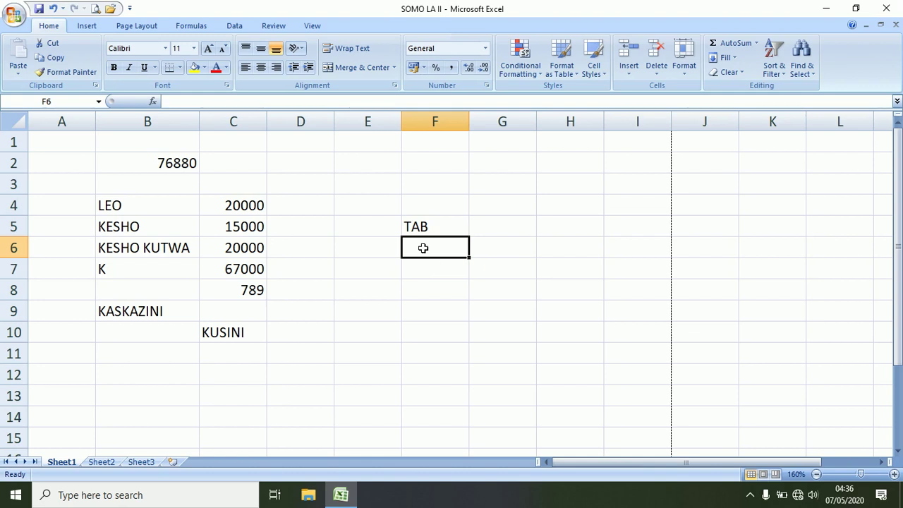
pyautogui.rightClick(423, 247)
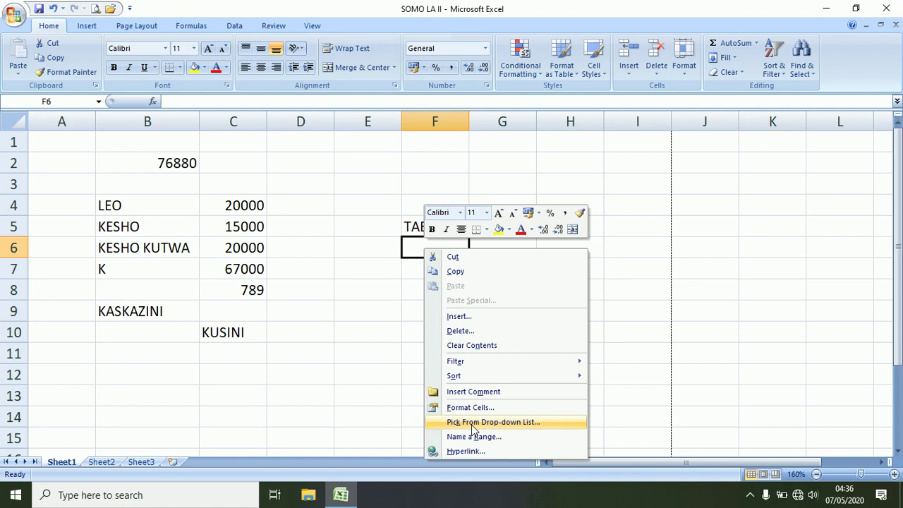
pyautogui.rightClick(257, 227)
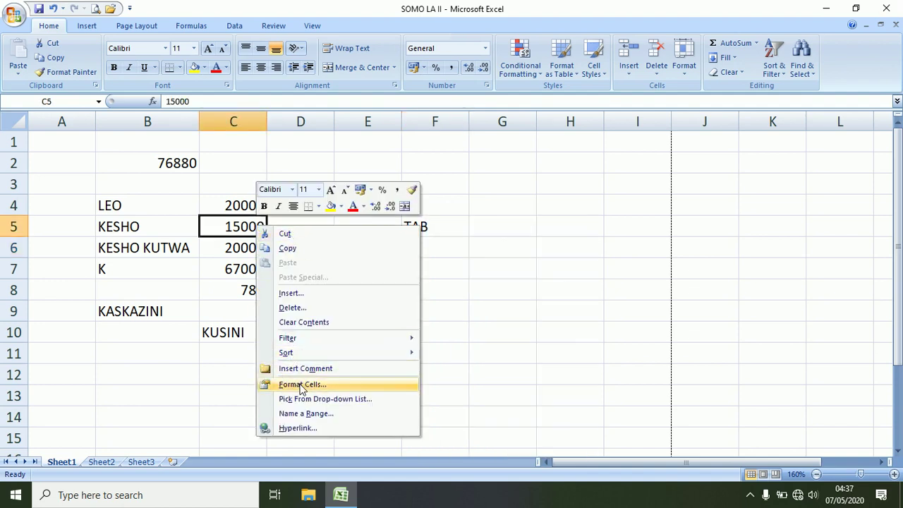
pyautogui.press('Escape')
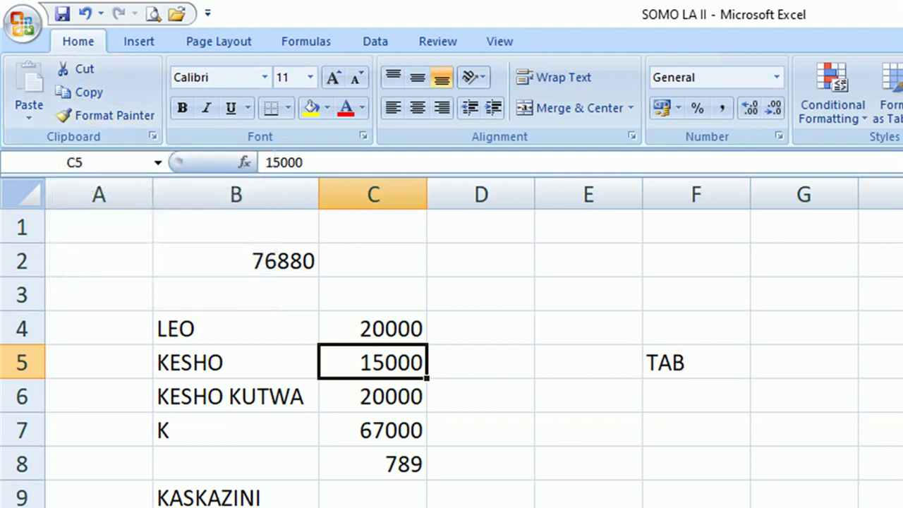
# Step: Cut the value 789 from cell C8 and paste it into cell E8
pyautogui.click(400, 462)
pyautogui.click(85, 68)
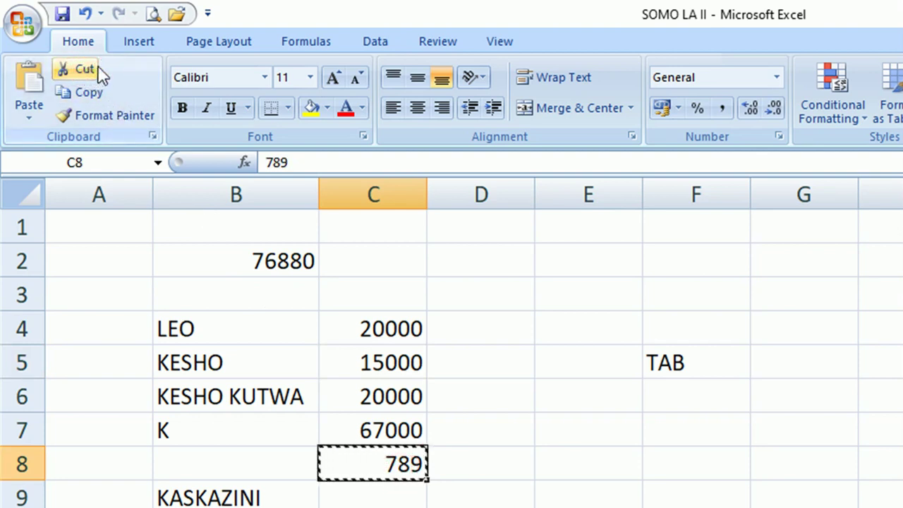
pyautogui.click(593, 469)
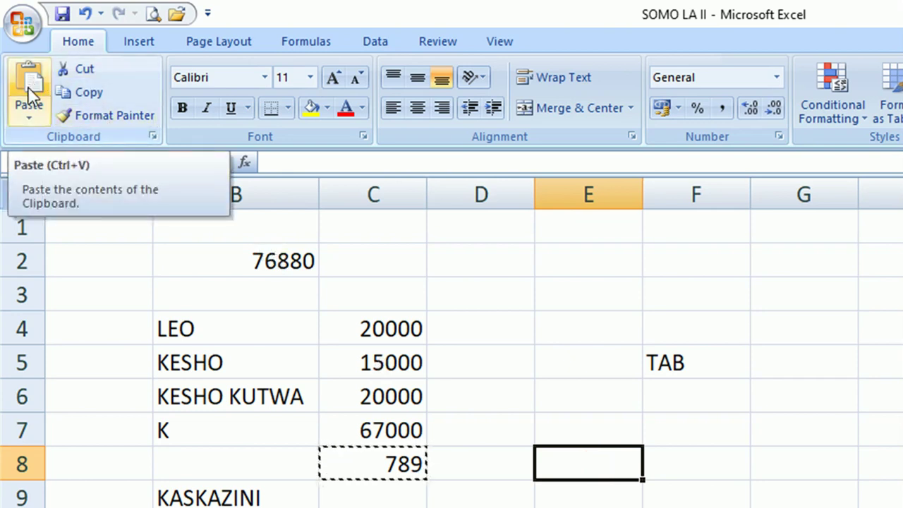
pyautogui.click(28, 86)
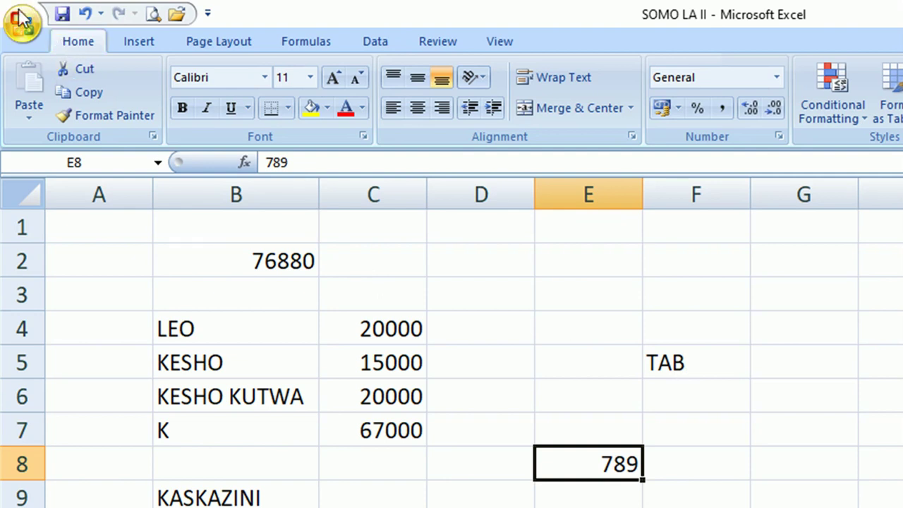
pyautogui.click(21, 27)
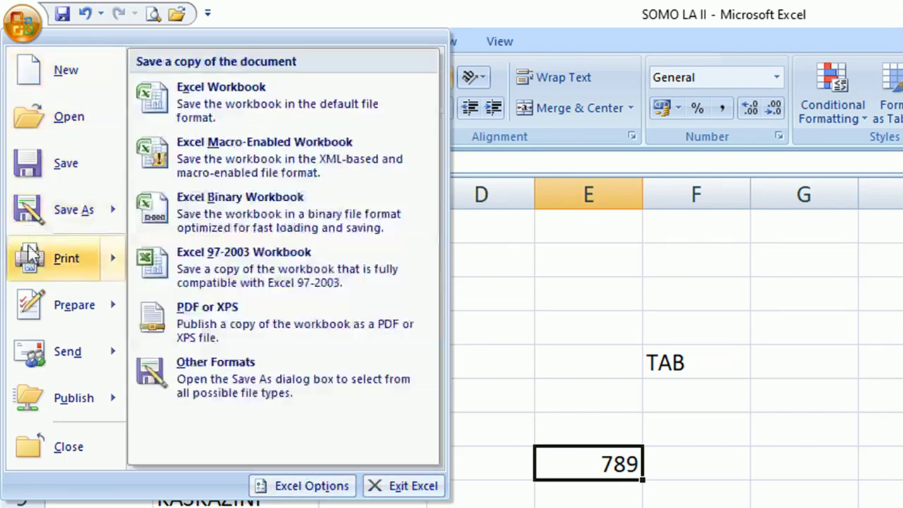
# Step: Open the New Workbook choices from the Office menu and close them without creating a workbook
pyautogui.click(28, 71)
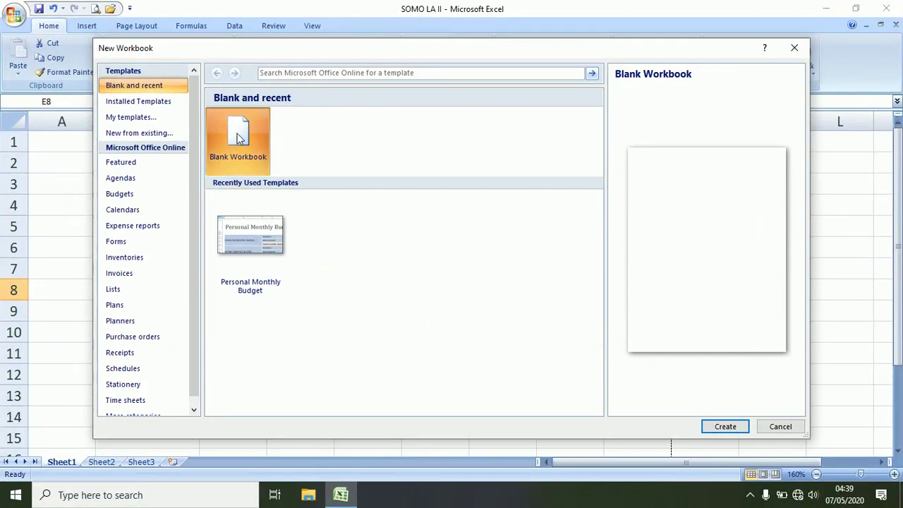
pyautogui.click(794, 47)
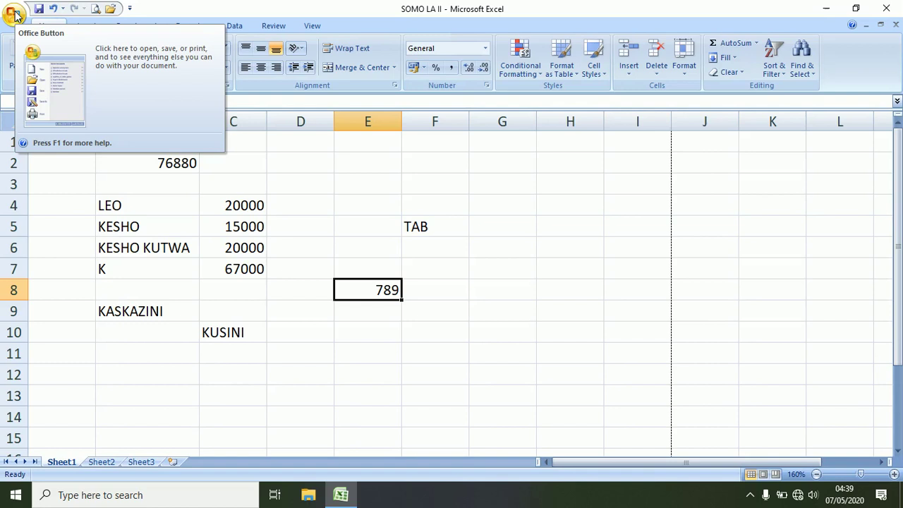
pyautogui.click(130, 9)
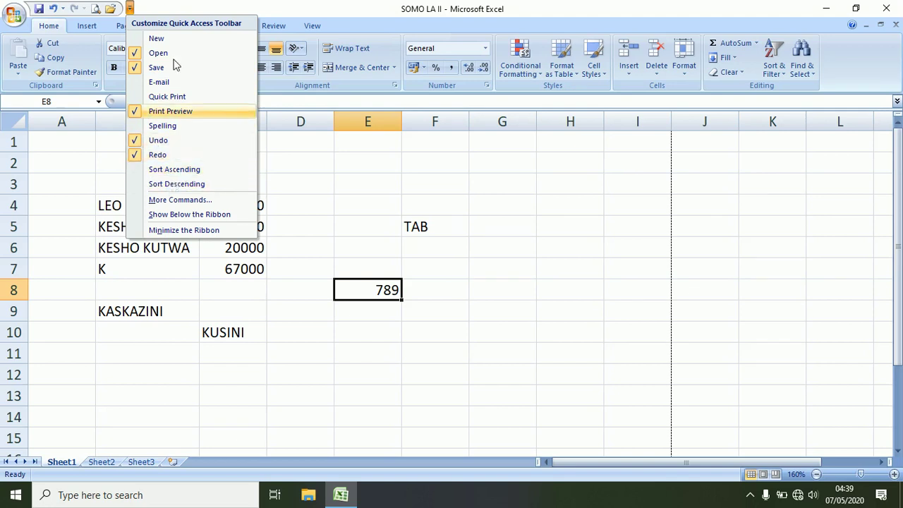
# Step: Remove Open from the Quick Access Toolbar, toggling Print Preview off and back on
pyautogui.click(153, 6)
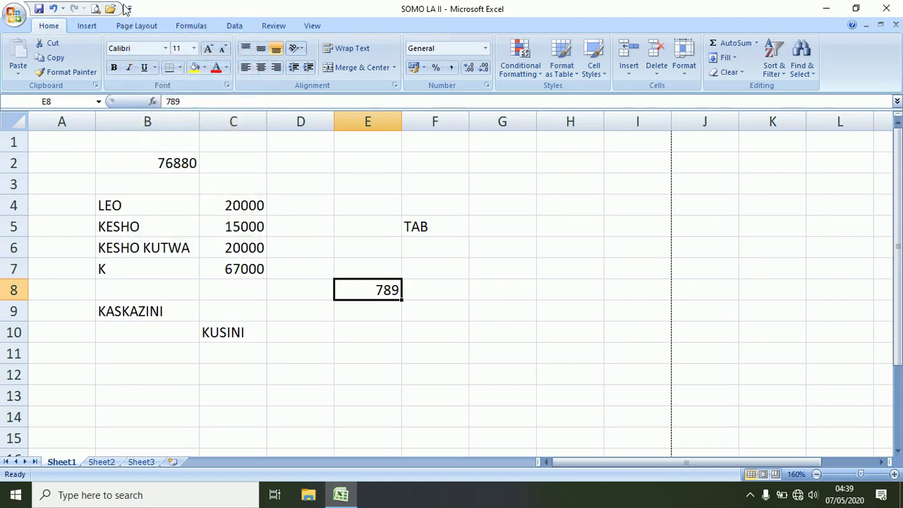
pyautogui.click(130, 8)
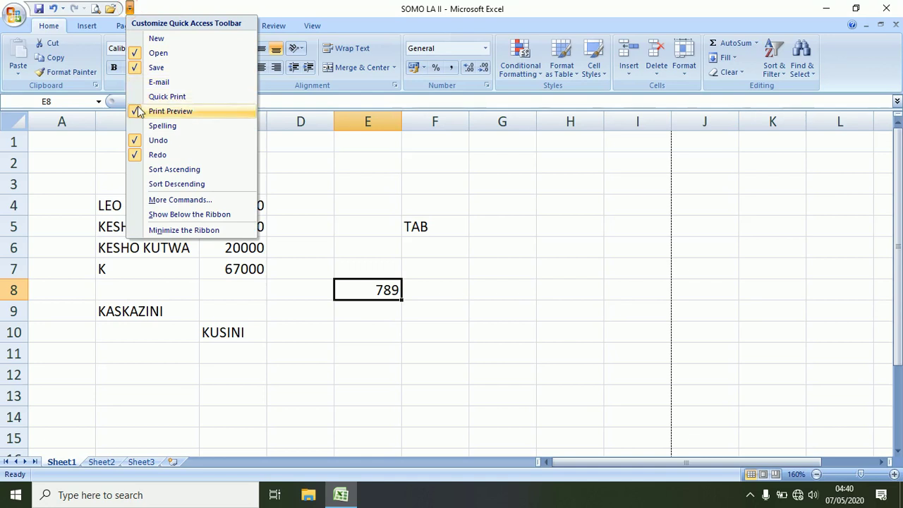
pyautogui.click(135, 55)
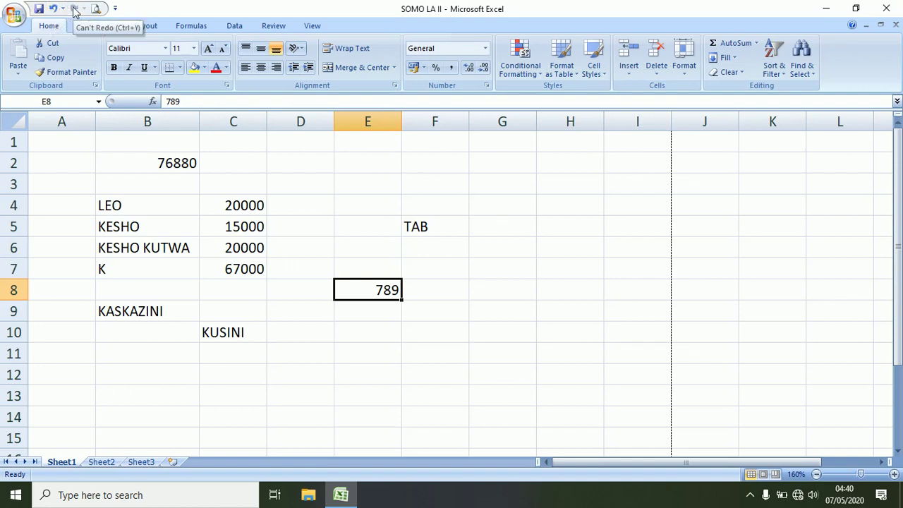
pyautogui.click(115, 7)
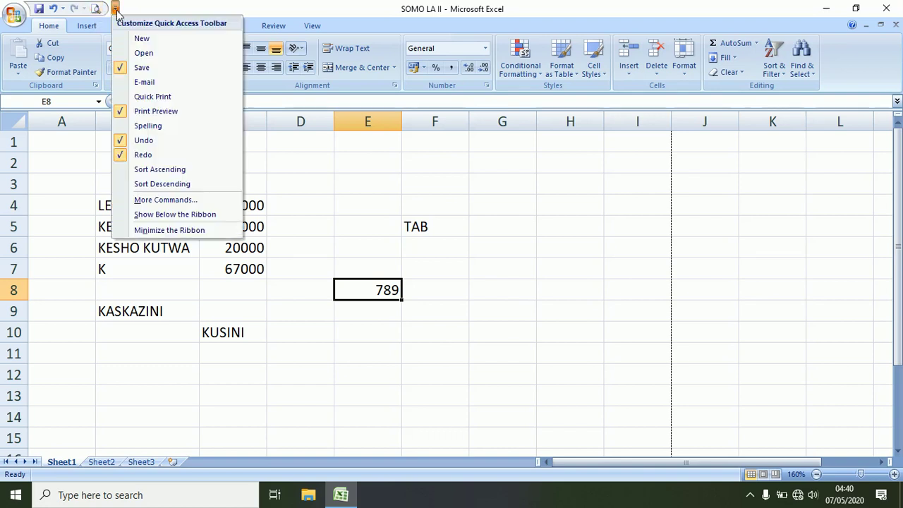
pyautogui.click(121, 112)
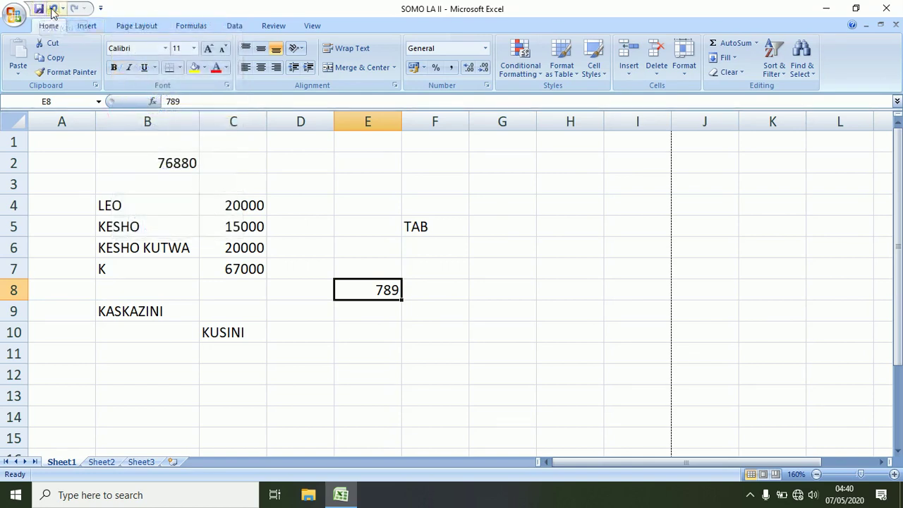
pyautogui.click(100, 8)
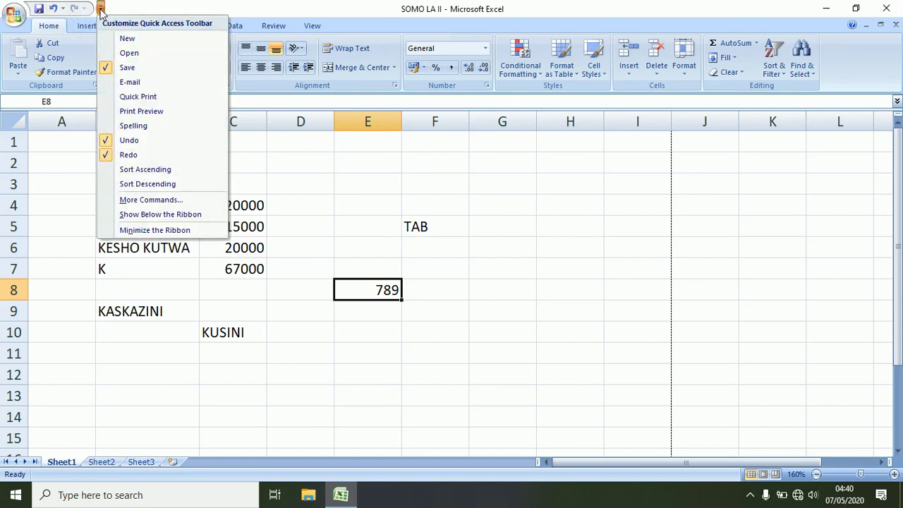
pyautogui.click(113, 111)
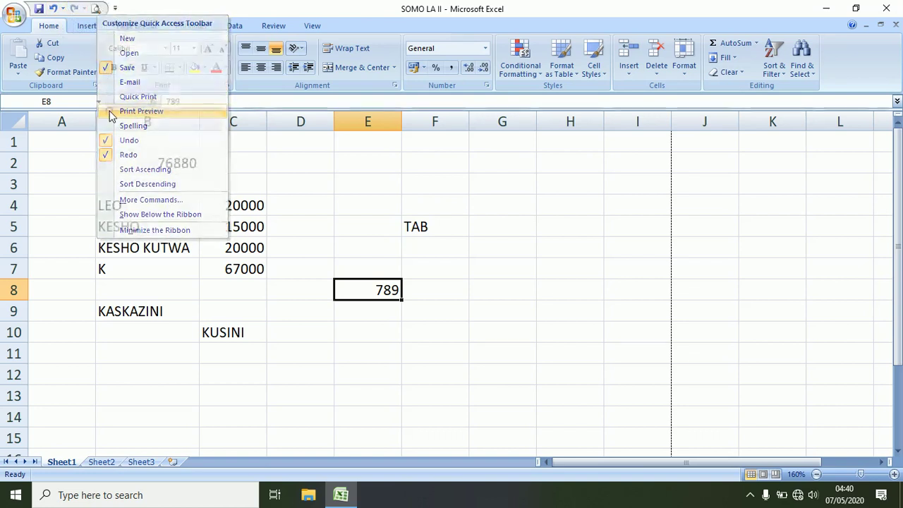
pyautogui.click(115, 7)
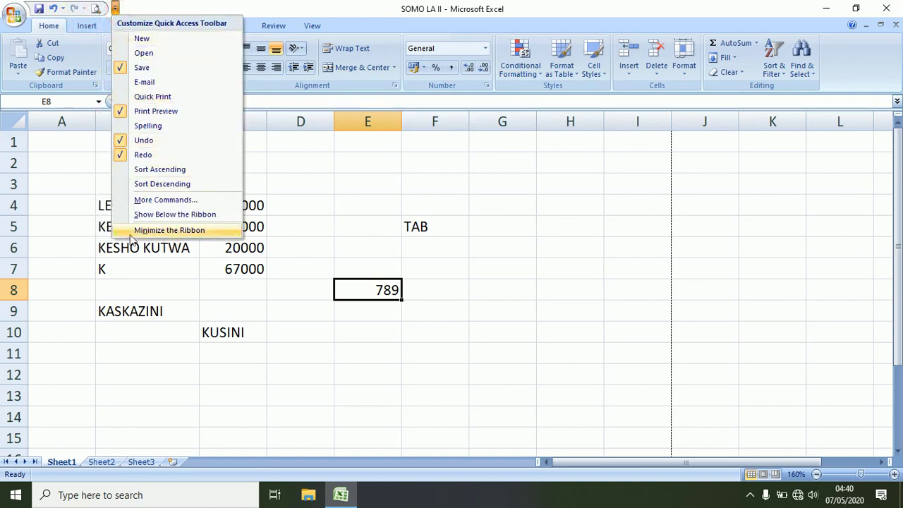
# Step: In Excel Options, add Set Print Area to the Quick Access Toolbar and confirm with OK
pyautogui.click(164, 201)
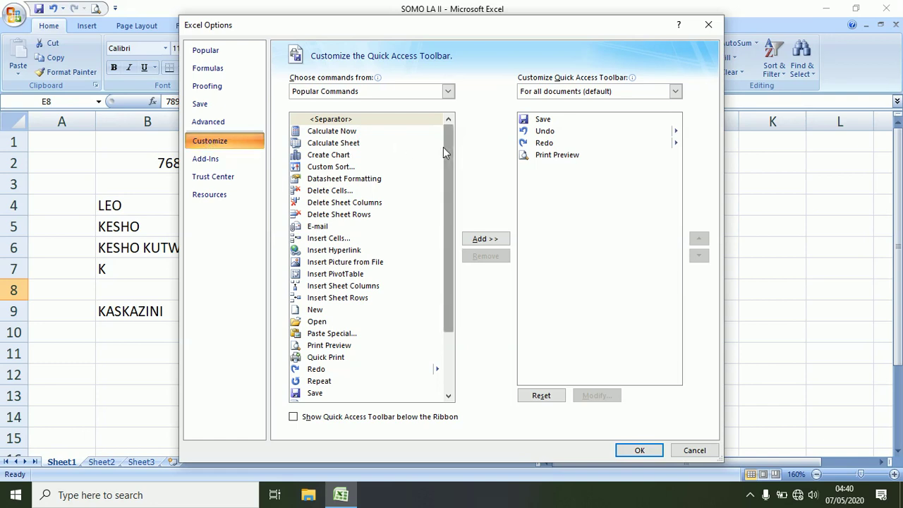
pyautogui.moveTo(446, 151); pyautogui.dragTo(451, 166)
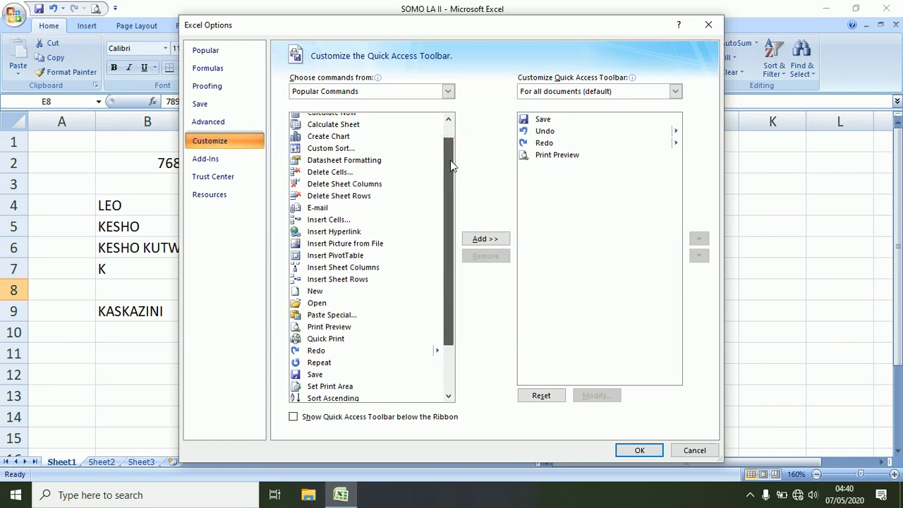
pyautogui.click(337, 388)
pyautogui.click(480, 240)
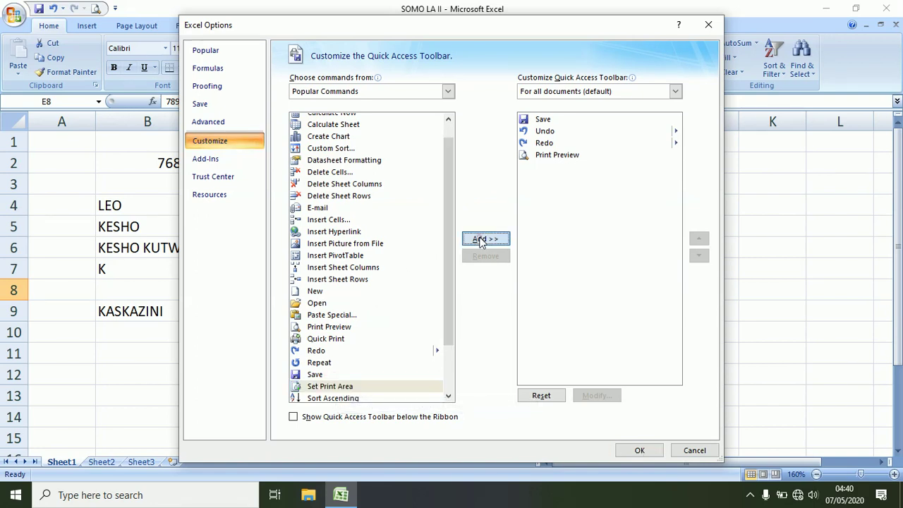
pyautogui.click(639, 449)
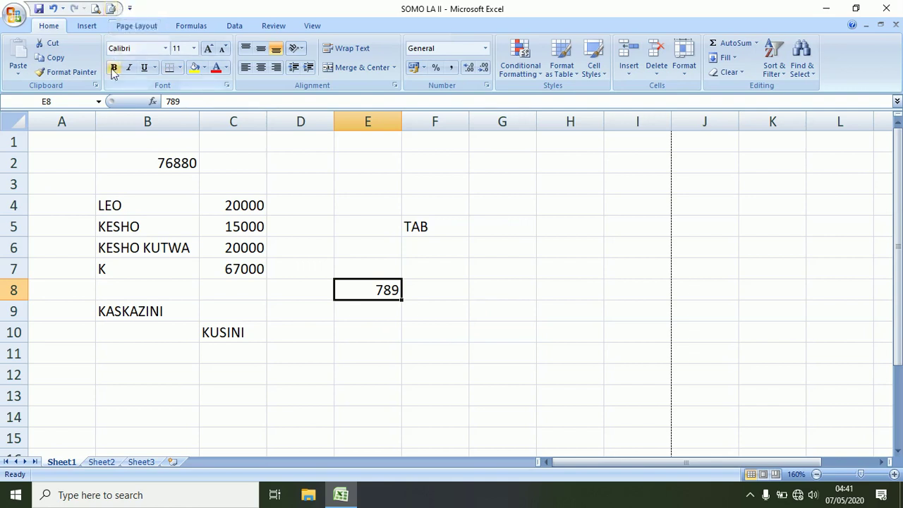
pyautogui.click(129, 8)
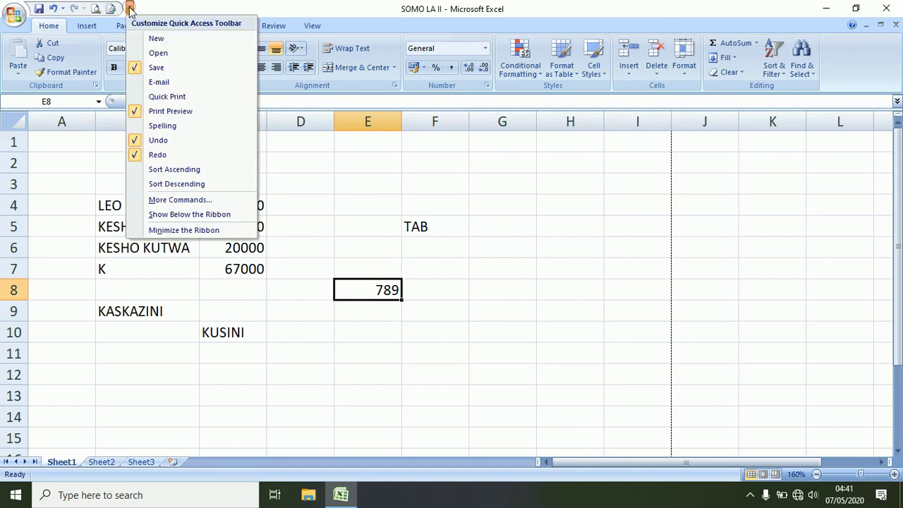
pyautogui.click(188, 215)
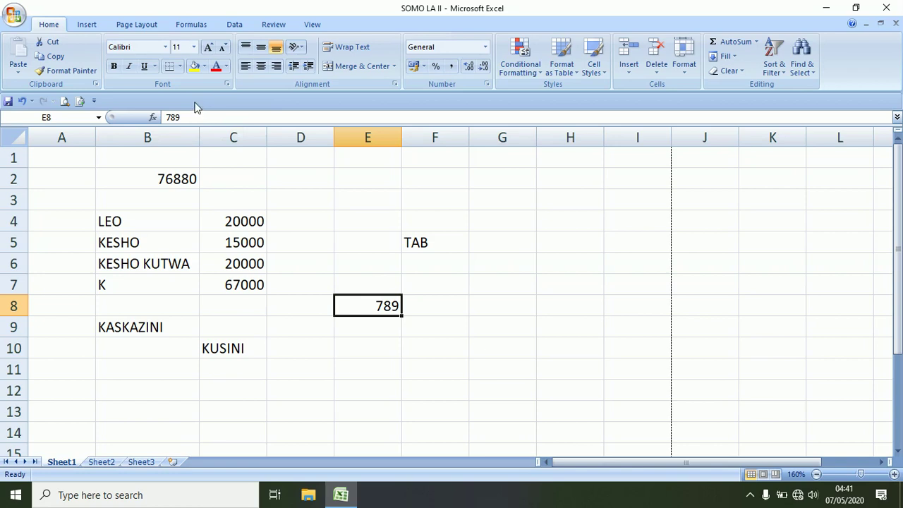
pyautogui.rightClick(127, 101)
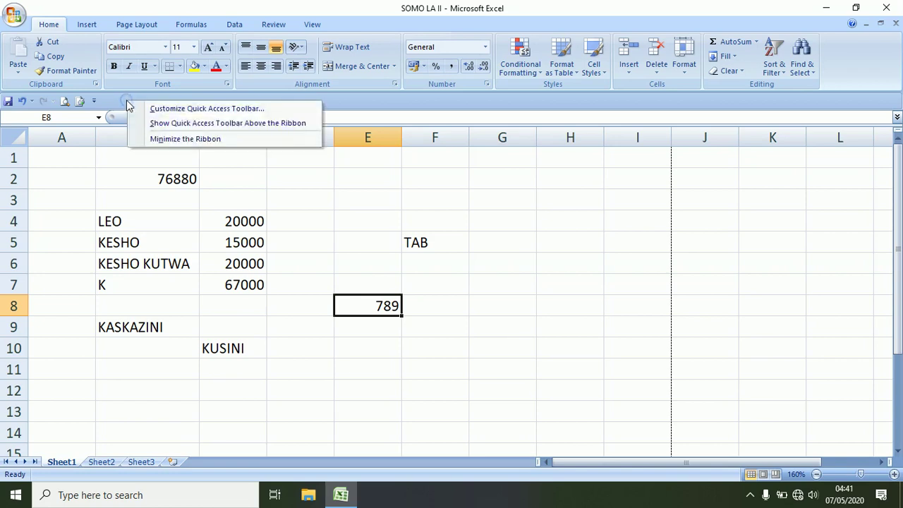
pyautogui.click(163, 124)
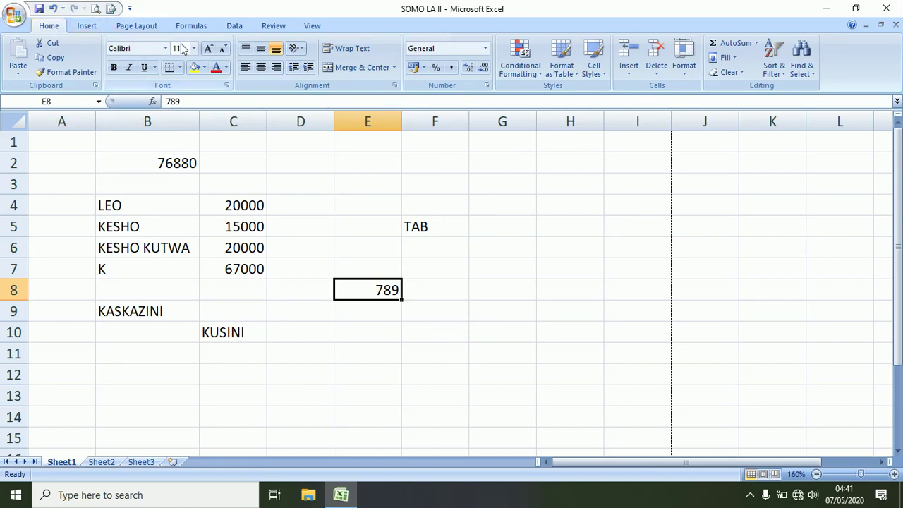
# Step: Minimize the ribbon, select E6 and E7, then restore and minimize it again
pyautogui.doubleClick(49, 26)
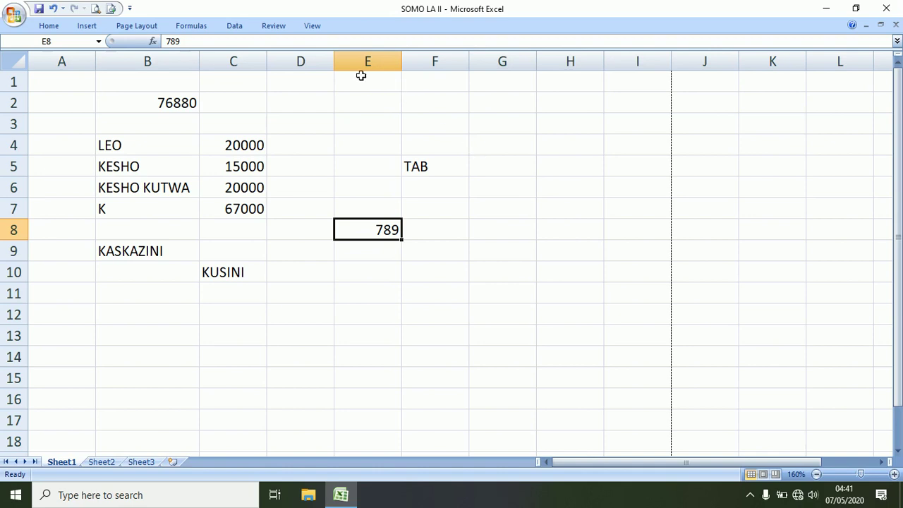
pyautogui.click(360, 192)
pyautogui.click(359, 207)
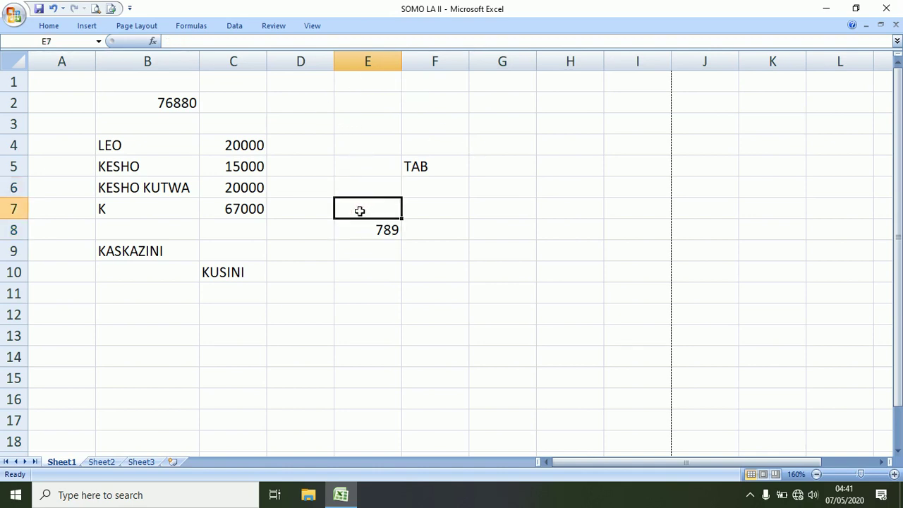
pyautogui.doubleClick(50, 26)
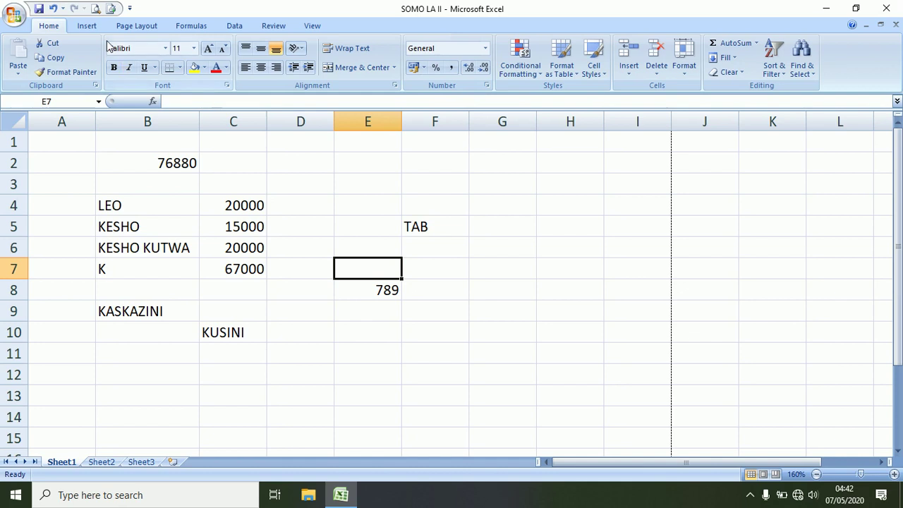
pyautogui.doubleClick(50, 26)
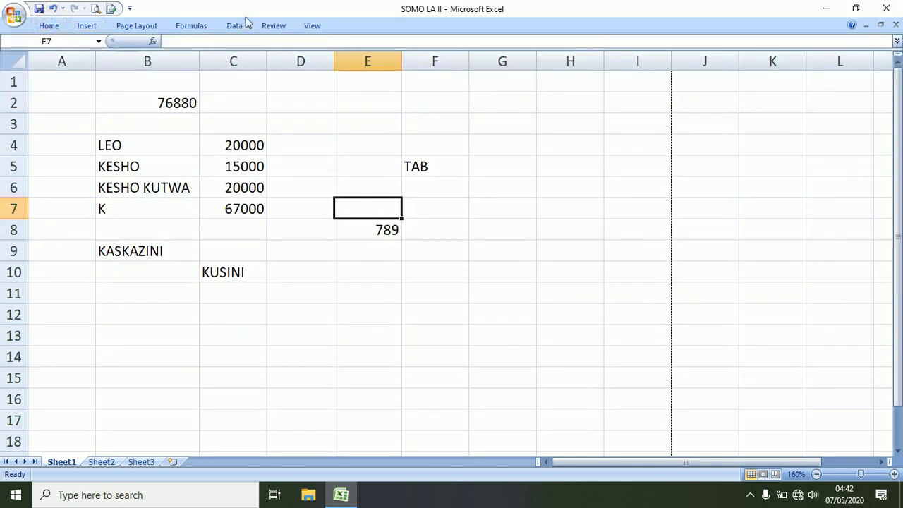
# Step: Show the View commands temporarily several times, then pin the ribbon open and collapse it again
pyautogui.click(313, 26)
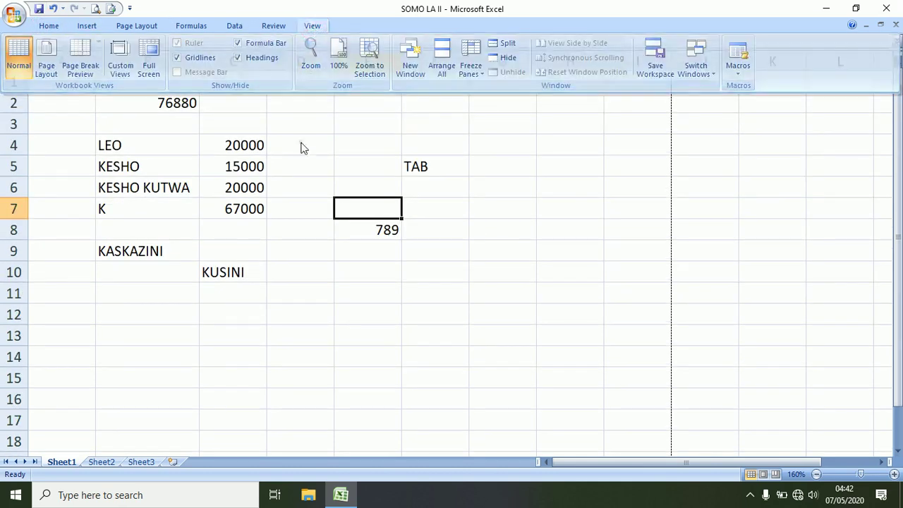
pyautogui.click(302, 144)
pyautogui.click(311, 26)
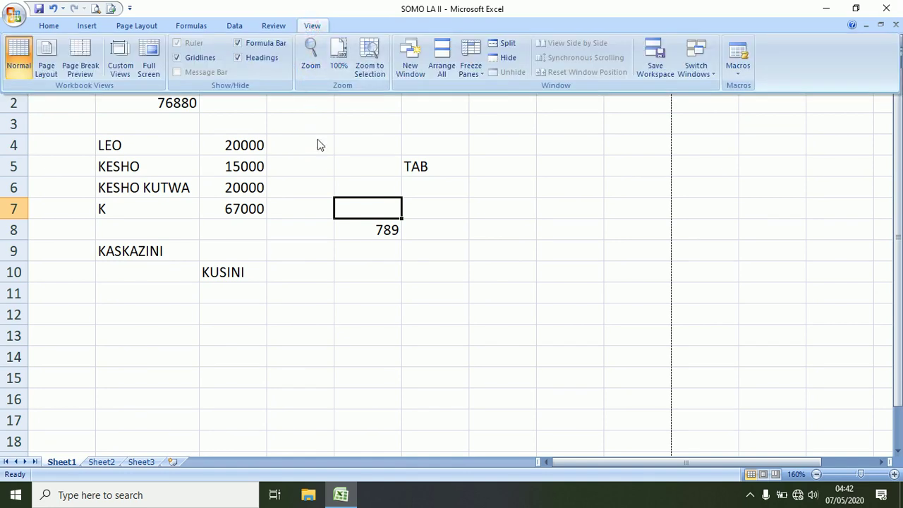
pyautogui.click(317, 205)
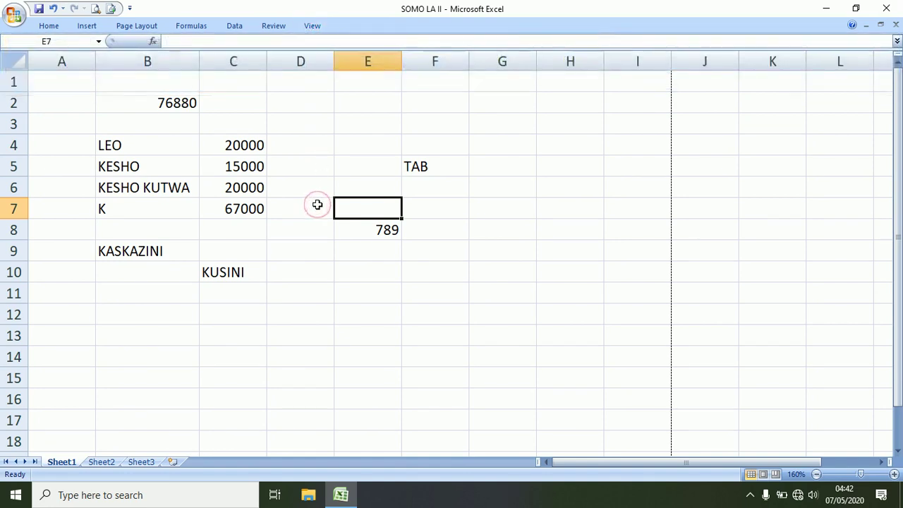
pyautogui.click(311, 26)
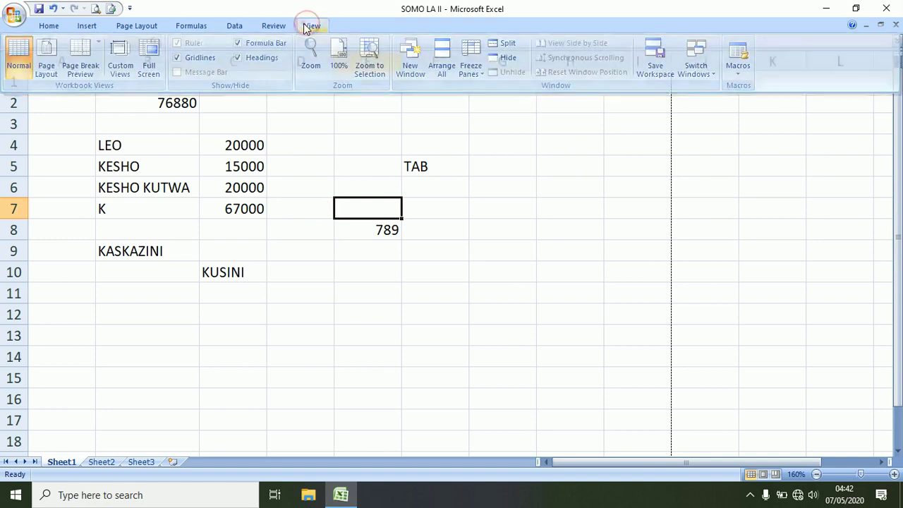
pyautogui.doubleClick(309, 27)
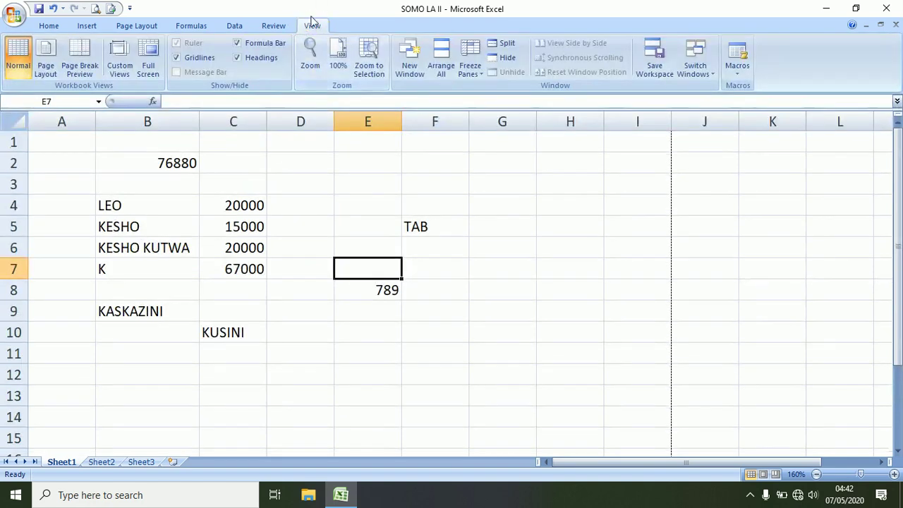
pyautogui.doubleClick(313, 26)
pyautogui.click(359, 26)
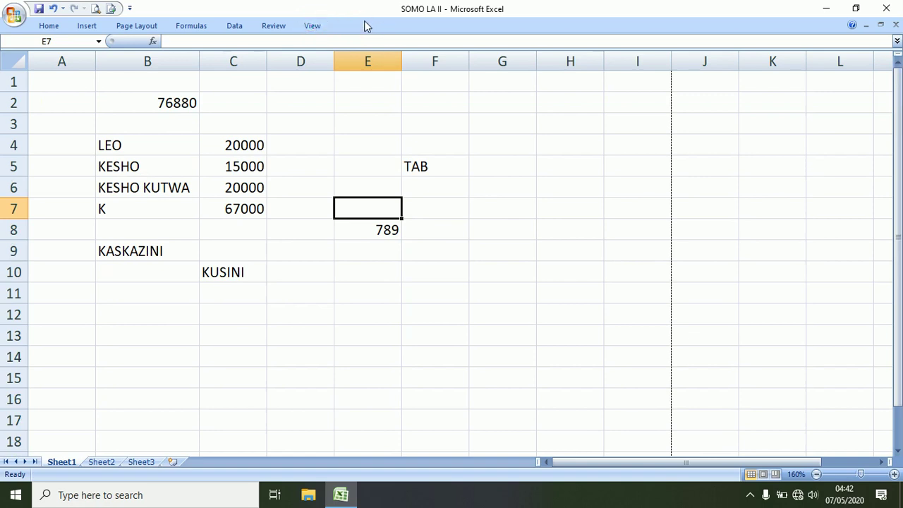
# Step: Toggle Minimize the Ribbon from the tab bar's right-click menu, expanding and re-minimizing it twice
pyautogui.rightClick(366, 26)
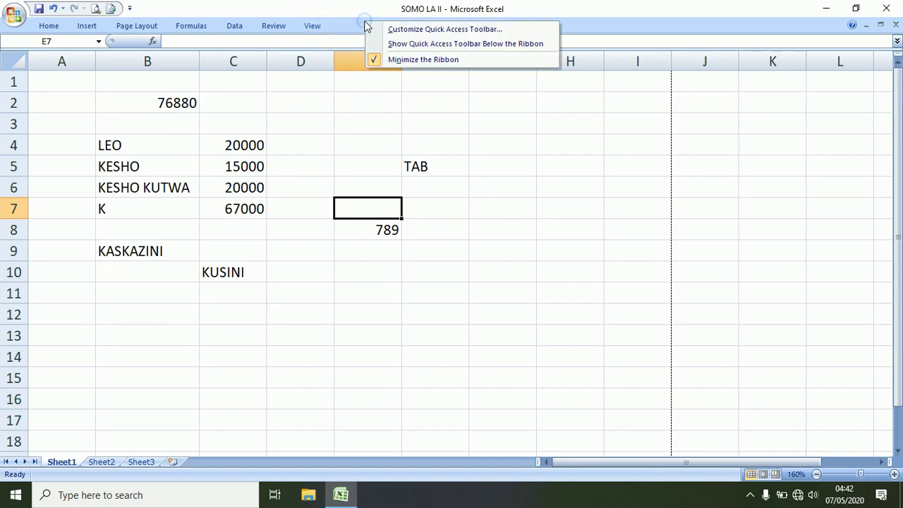
pyautogui.click(376, 60)
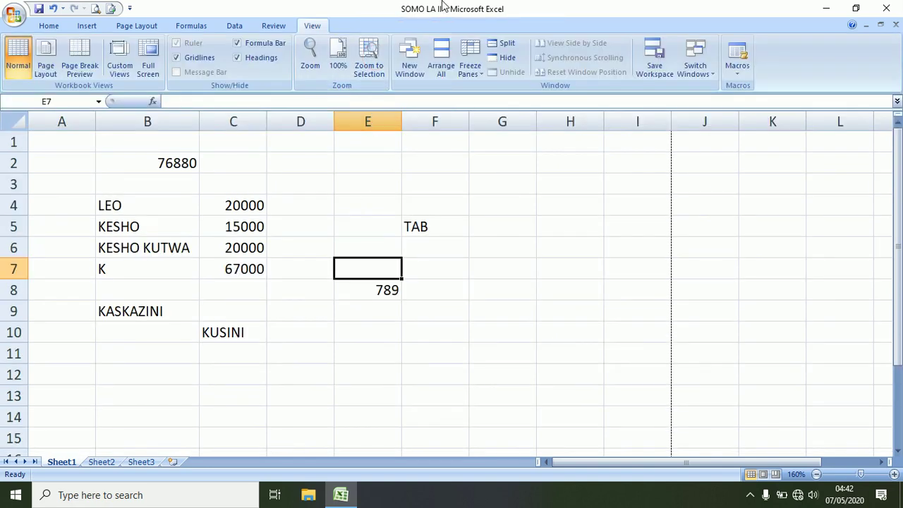
pyautogui.rightClick(386, 26)
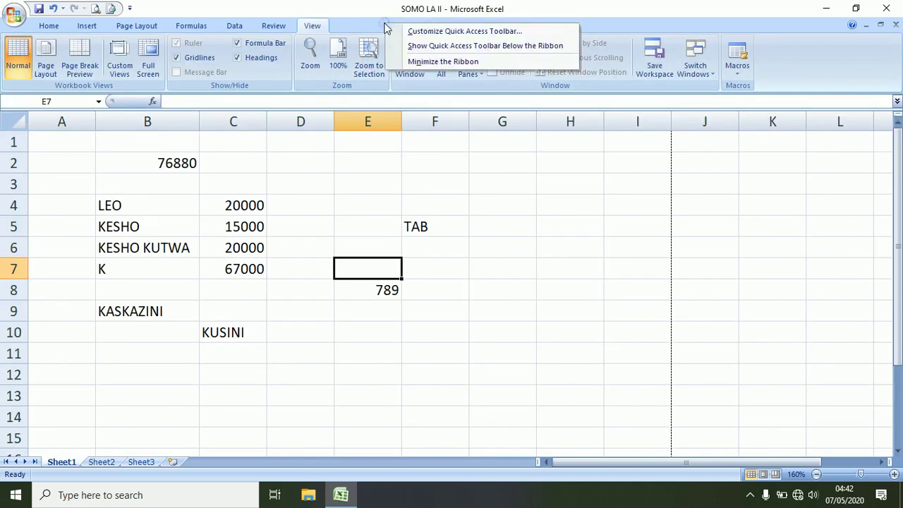
pyautogui.click(416, 62)
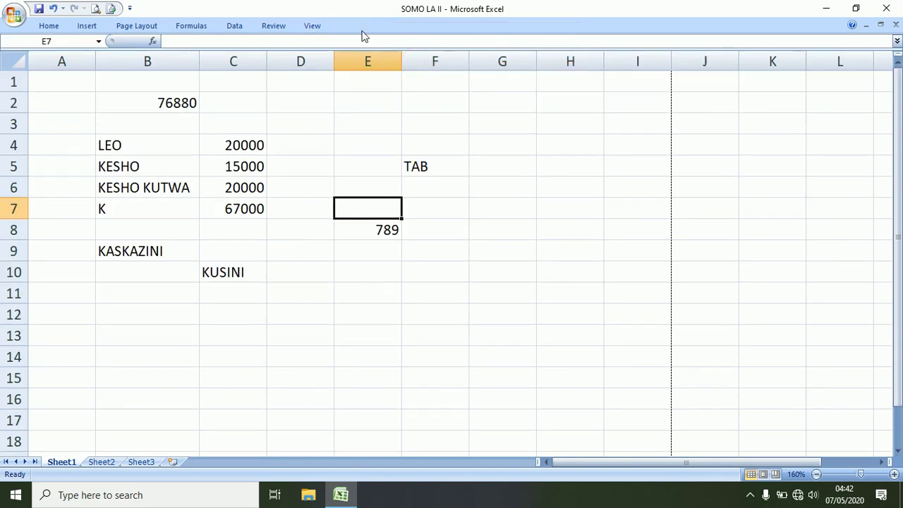
pyautogui.rightClick(354, 28)
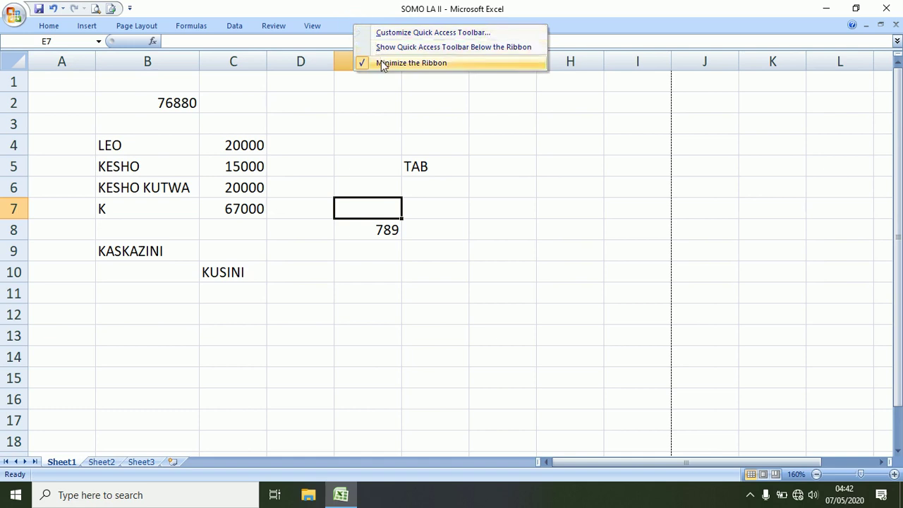
pyautogui.click(381, 62)
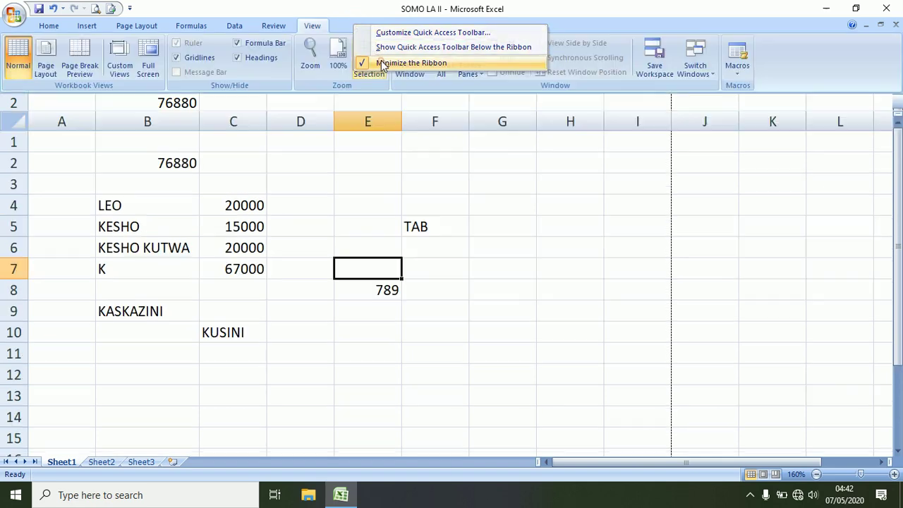
pyautogui.click(373, 188)
pyautogui.rightClick(352, 28)
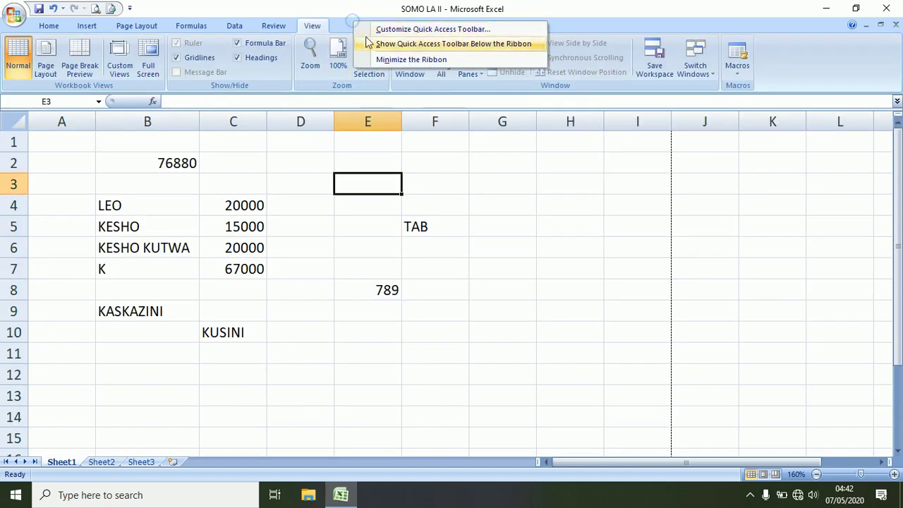
pyautogui.click(392, 60)
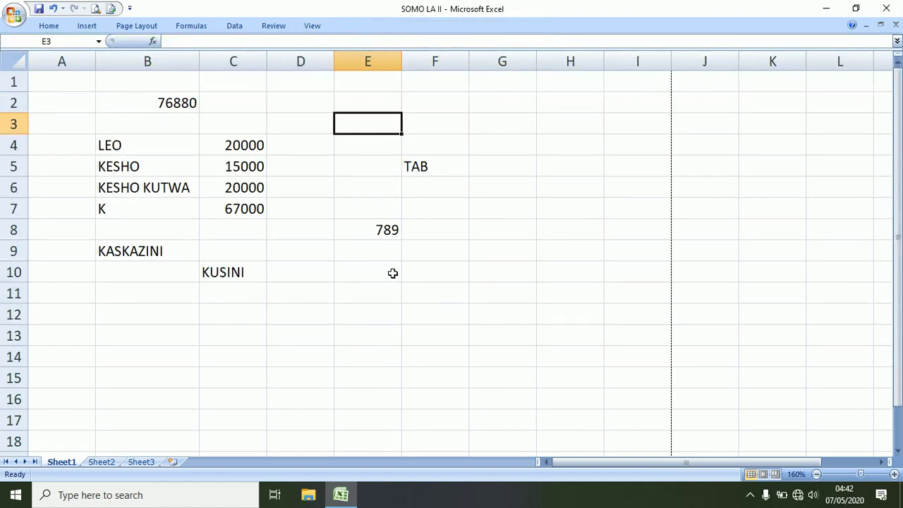
# Step: Select D9, then keep the full ribbon open on the View tab and select D3
pyautogui.click(301, 243)
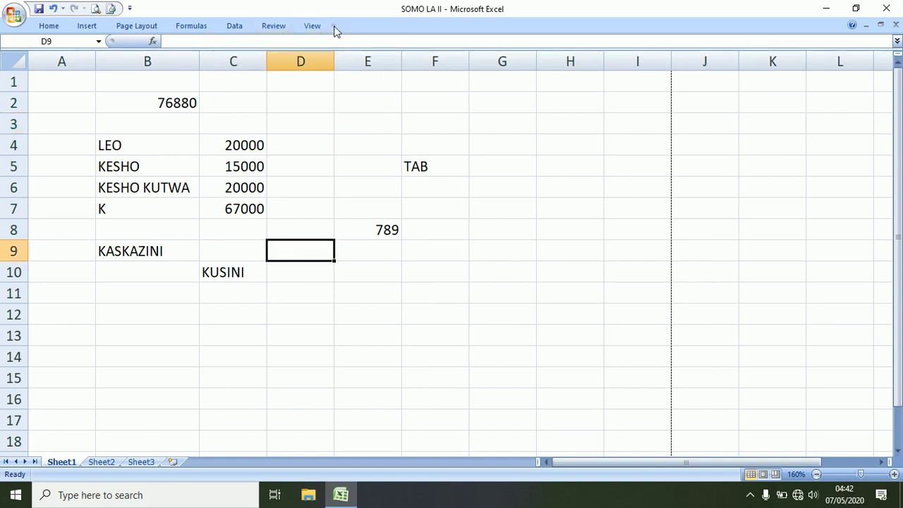
pyautogui.click(309, 25)
pyautogui.click(309, 25)
pyautogui.doubleClick(309, 26)
pyautogui.click(300, 183)
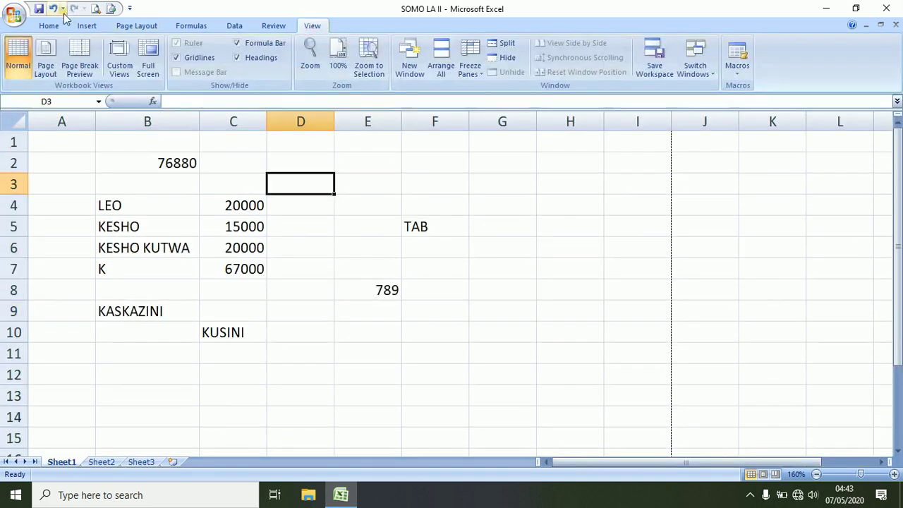
pyautogui.click(49, 25)
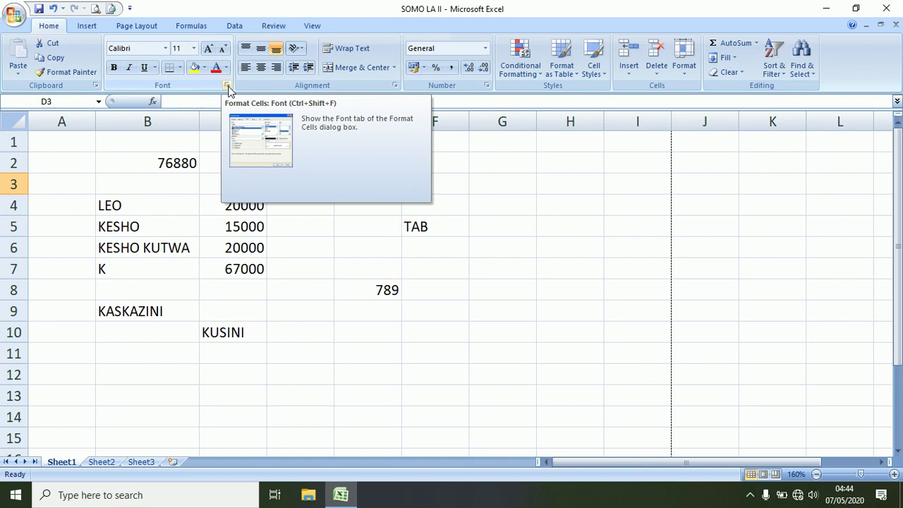
# Step: Open Format Cells from the Font and Alignment launchers, browse Number, Alignment and Font, and close unchanged
pyautogui.click(227, 85)
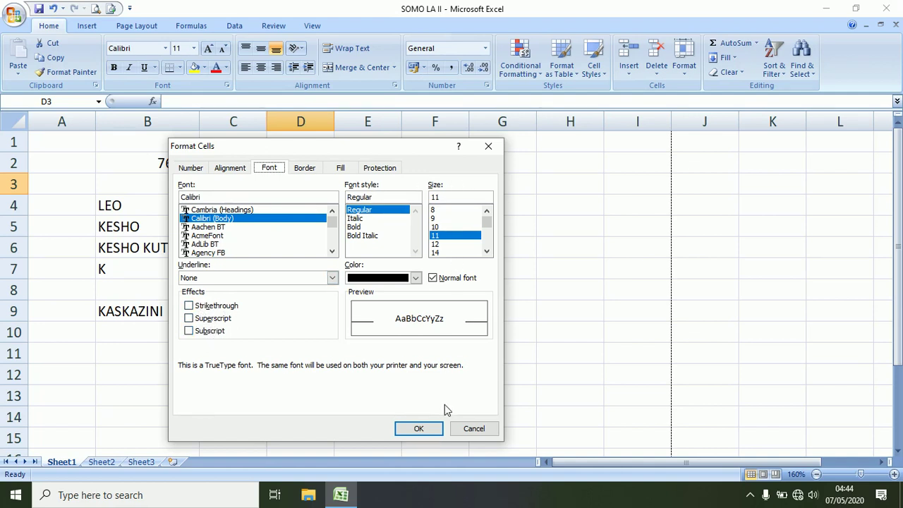
pyautogui.click(466, 427)
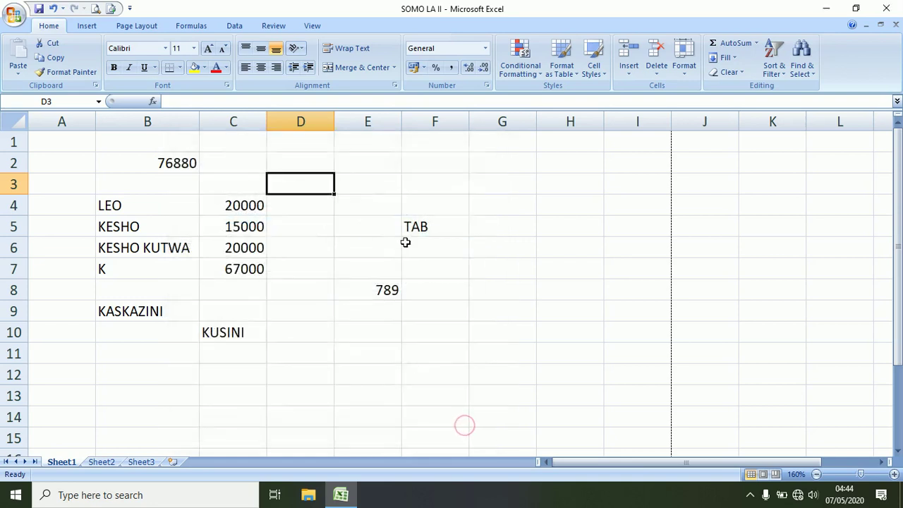
pyautogui.click(394, 84)
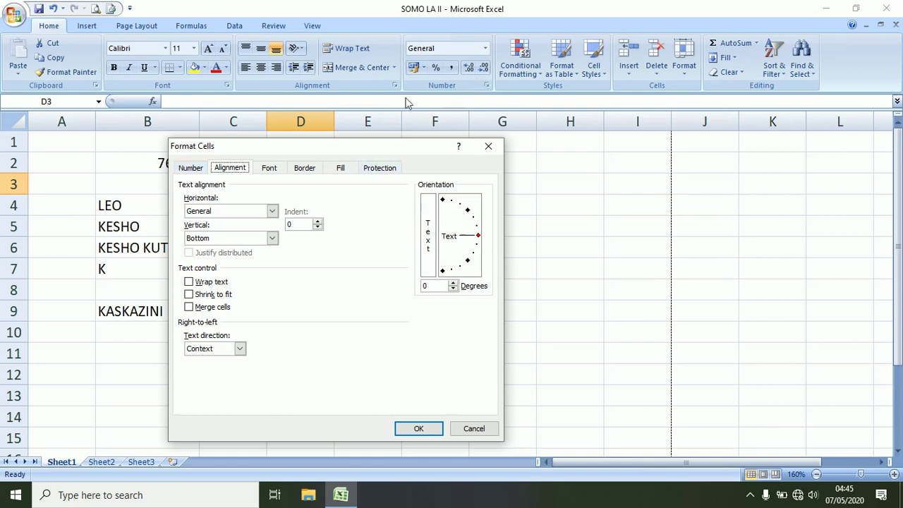
pyautogui.click(199, 170)
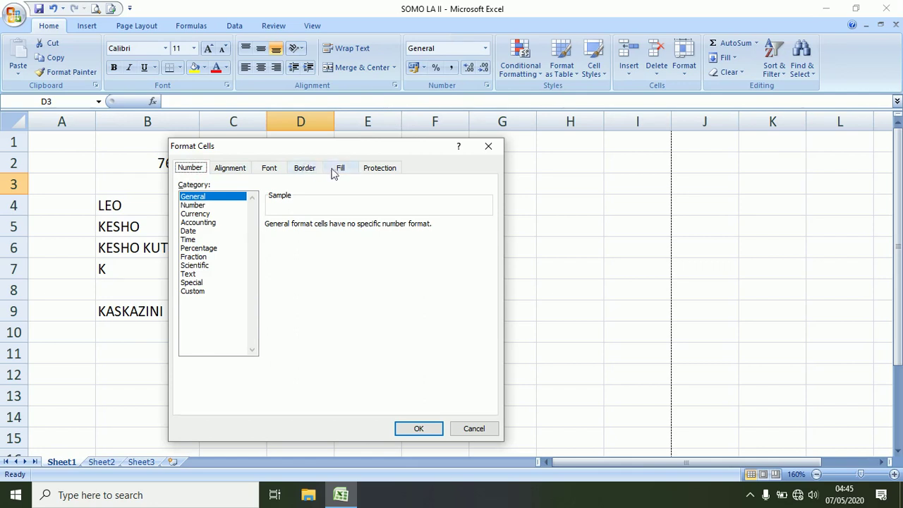
pyautogui.click(239, 168)
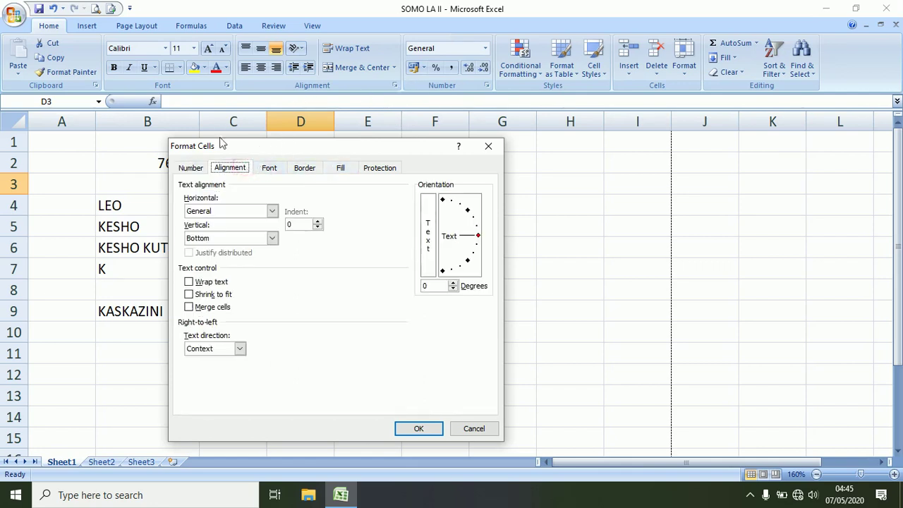
pyautogui.click(271, 171)
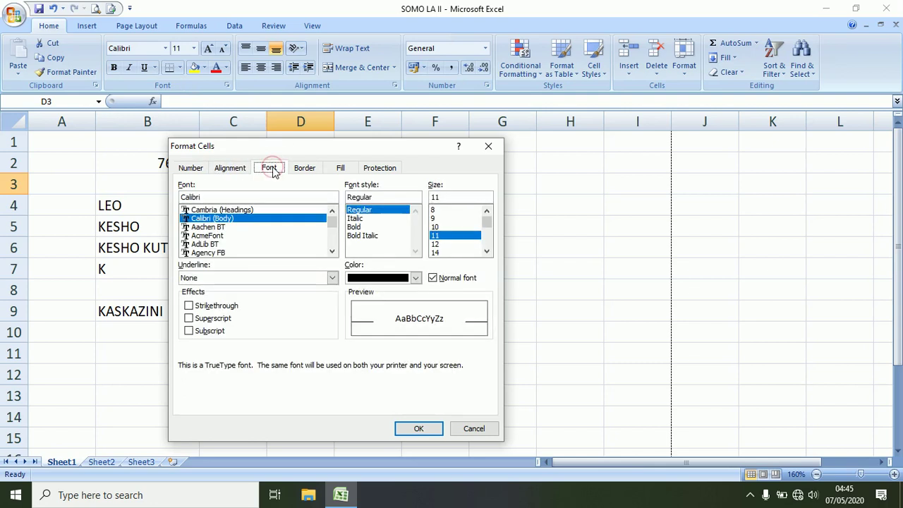
pyautogui.click(489, 148)
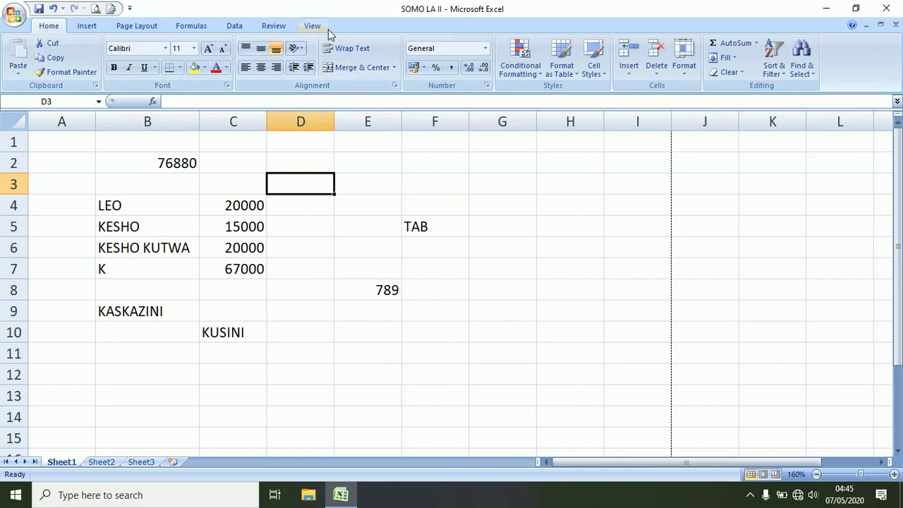
pyautogui.click(370, 178)
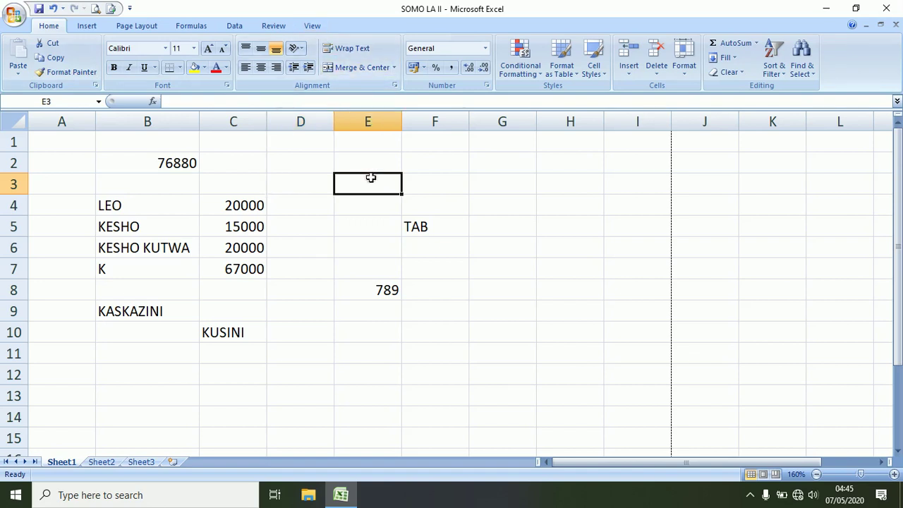
pyautogui.rightClick(367, 179)
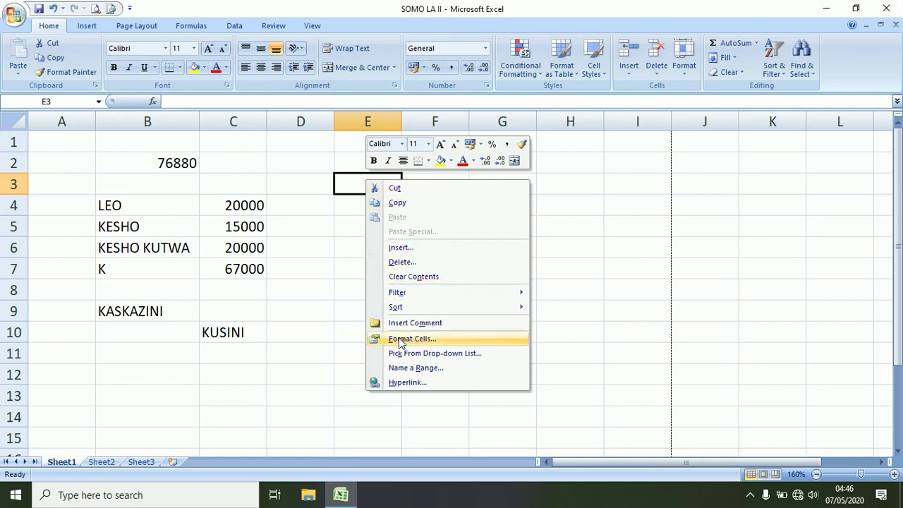
pyautogui.click(316, 281)
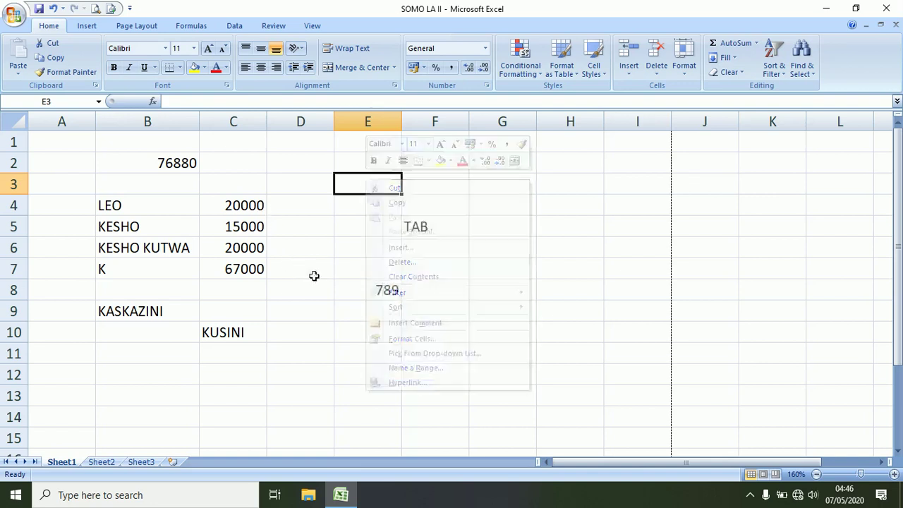
pyautogui.rightClick(5, 184)
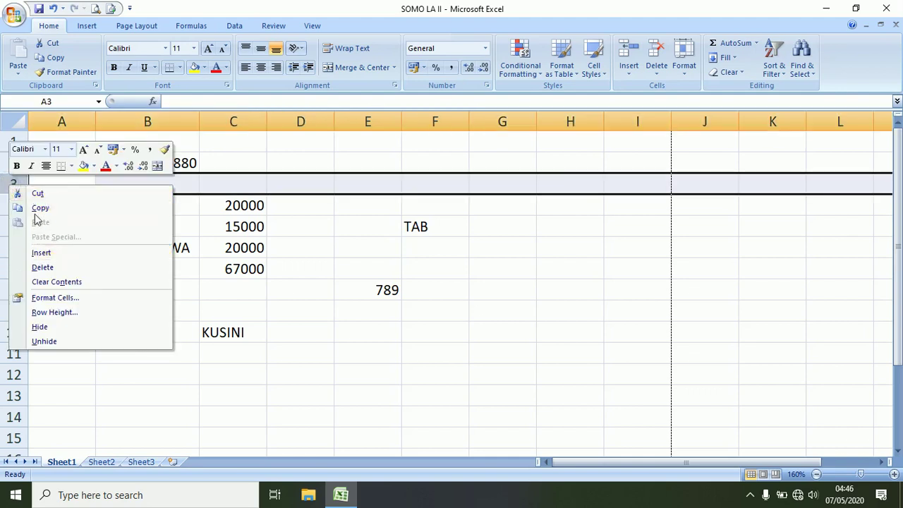
pyautogui.click(288, 309)
pyautogui.click(288, 309)
pyautogui.rightClick(288, 310)
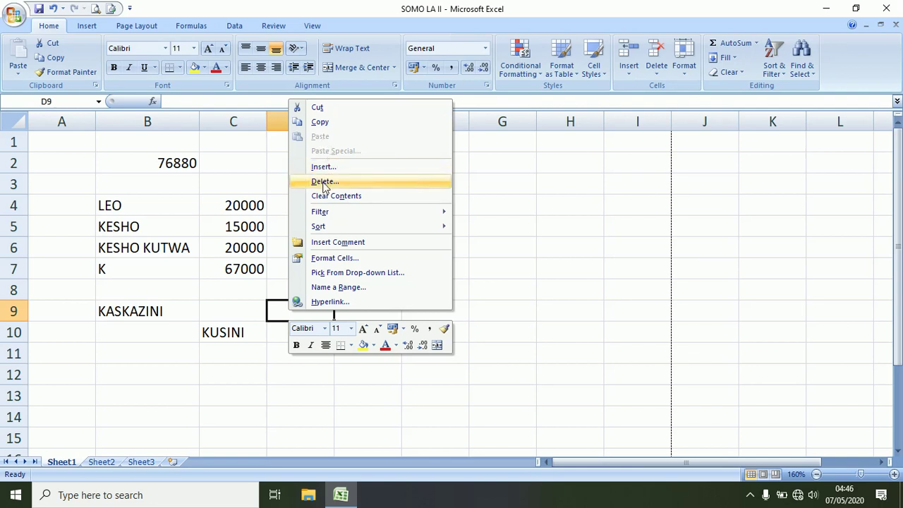
pyautogui.click(280, 381)
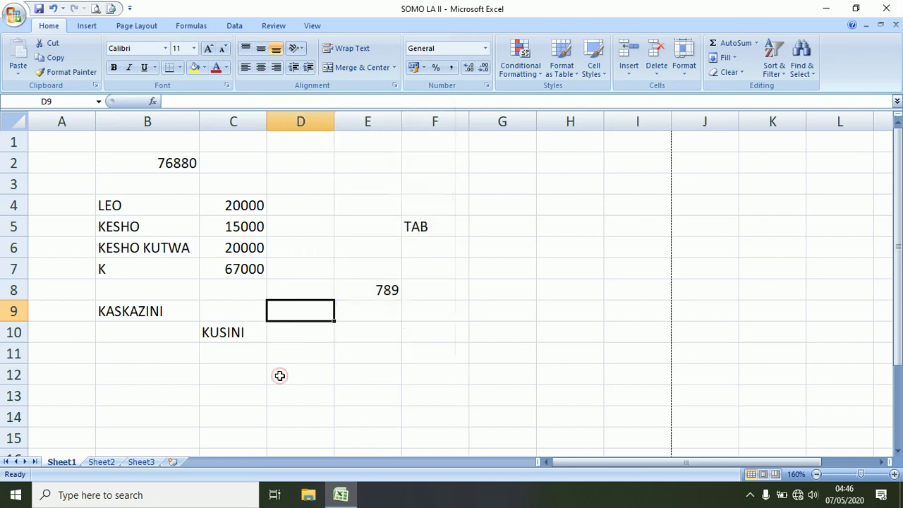
pyautogui.click(379, 295)
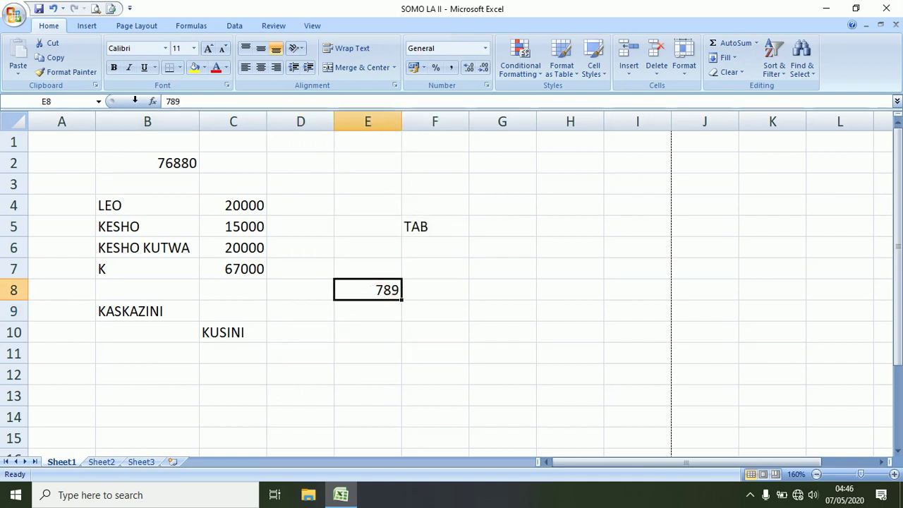
# Step: Copy 789 from E8 and paste it into G6 using the right-click Paste
pyautogui.click(55, 58)
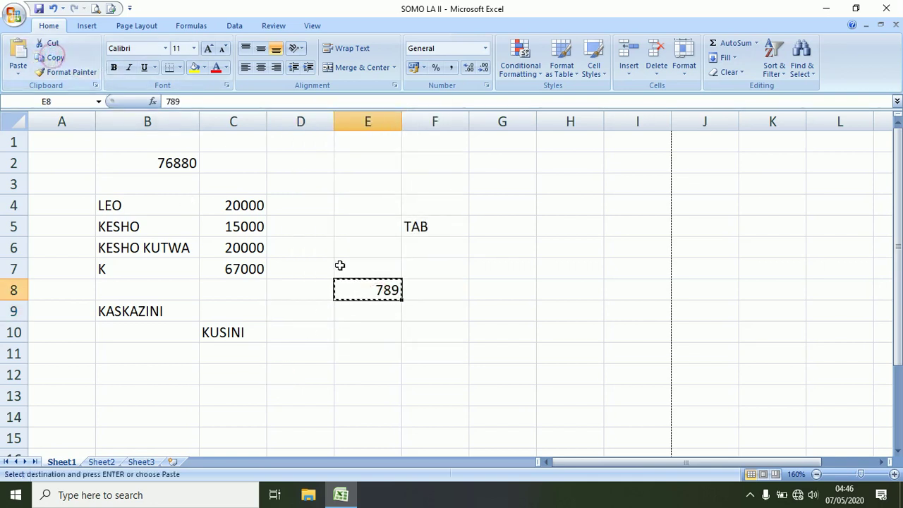
pyautogui.rightClick(486, 252)
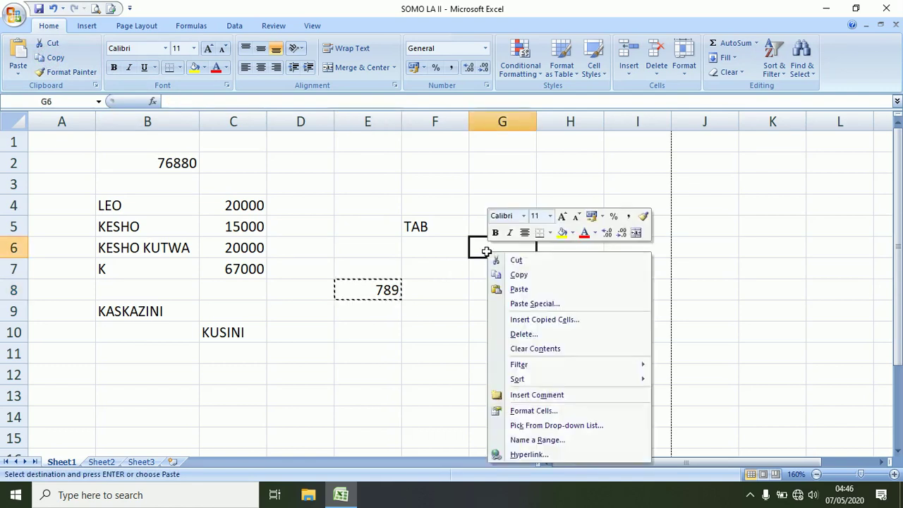
pyautogui.click(521, 295)
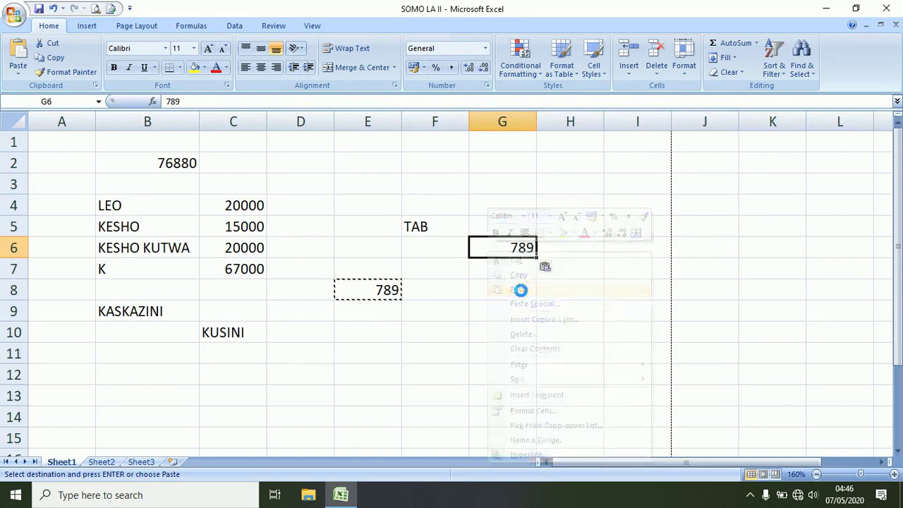
pyautogui.click(491, 307)
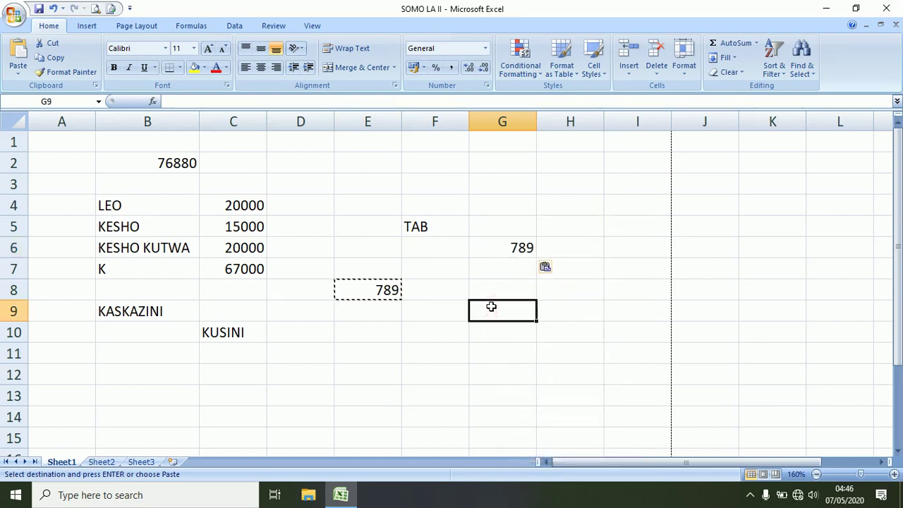
pyautogui.click(84, 26)
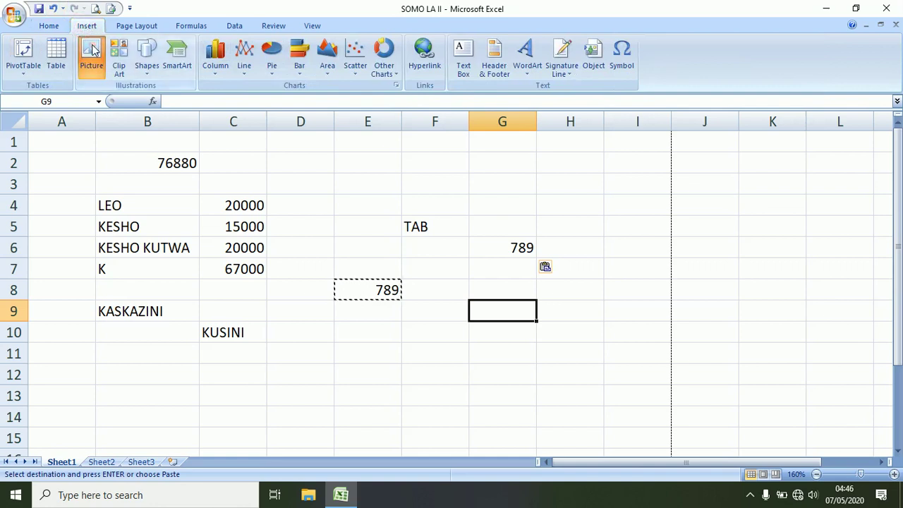
pyautogui.click(92, 49)
pyautogui.click(318, 199)
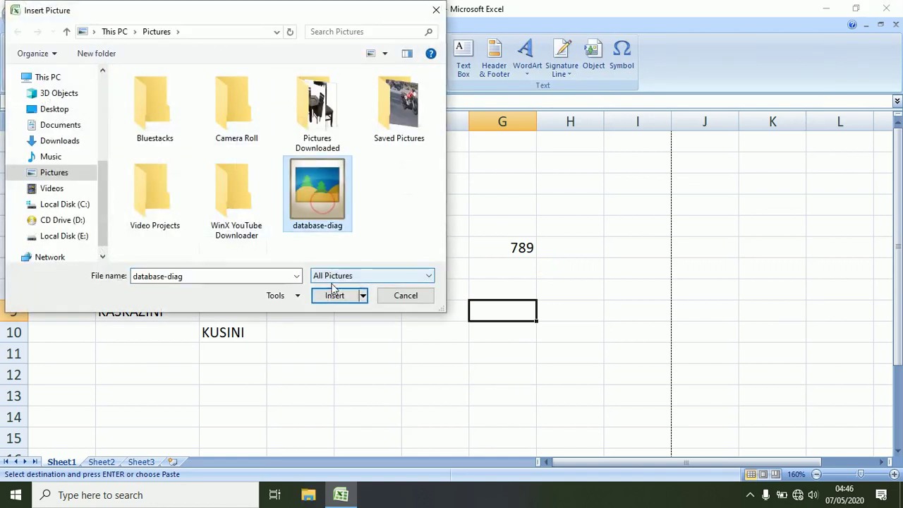
pyautogui.click(334, 297)
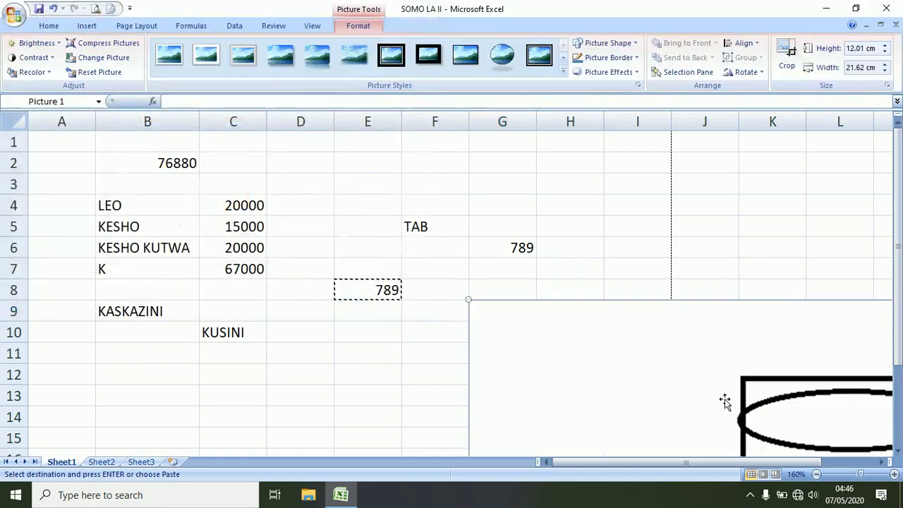
pyautogui.moveTo(772, 426); pyautogui.dragTo(426, 257)
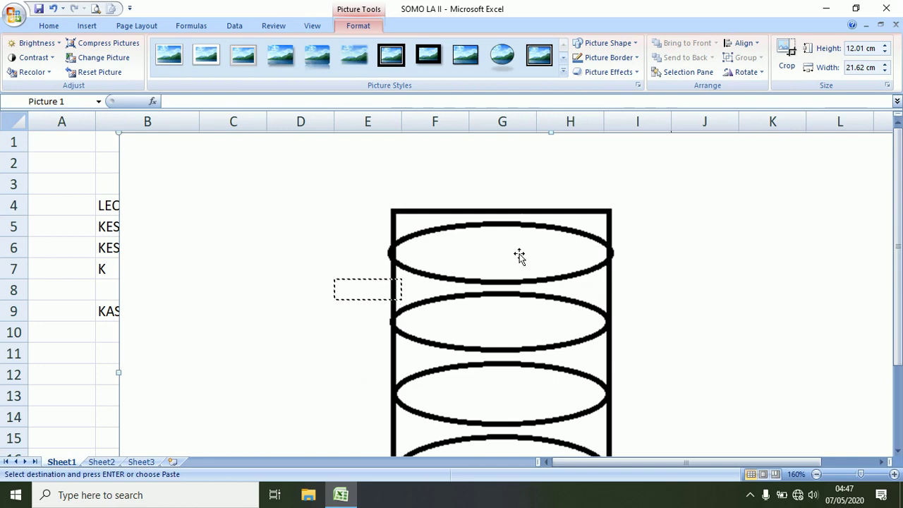
pyautogui.press('Delete')
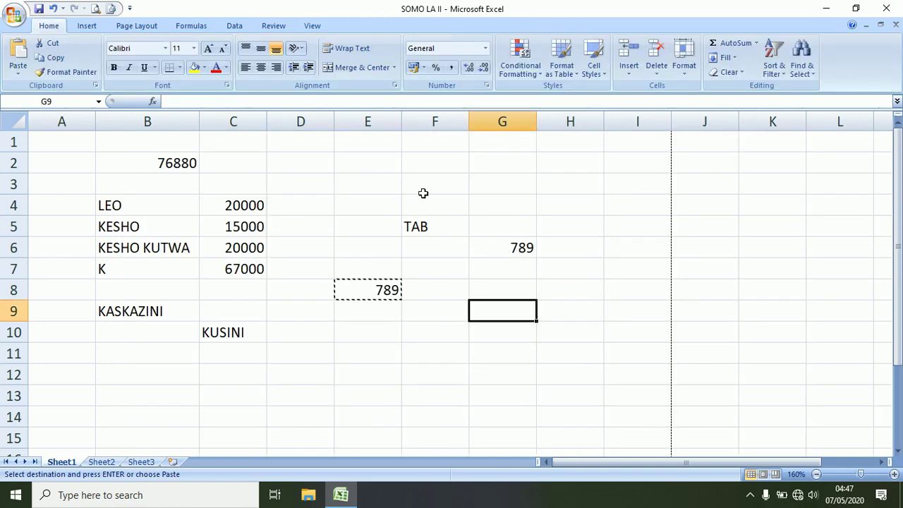
pyautogui.click(411, 172)
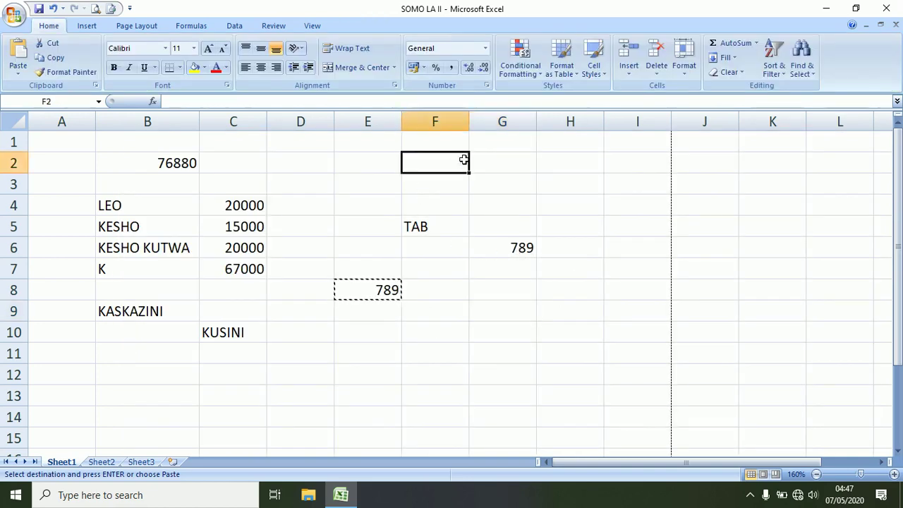
pyautogui.click(94, 24)
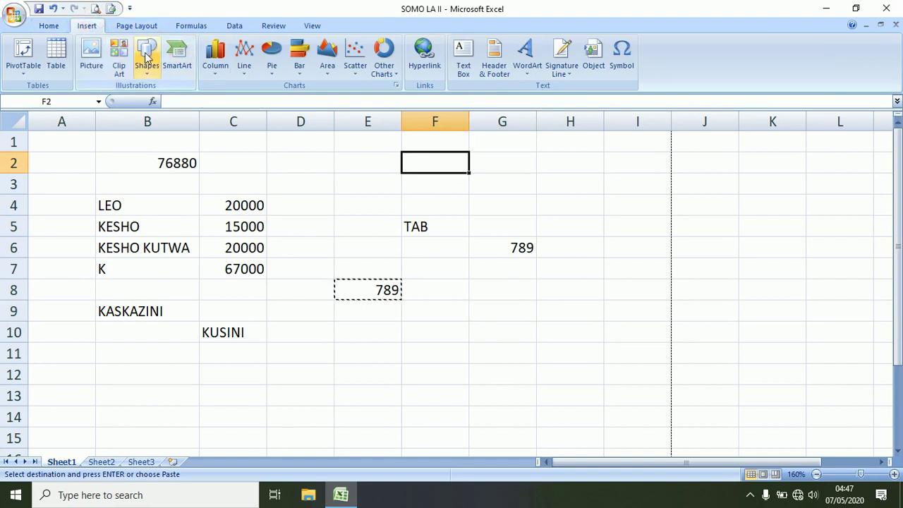
pyautogui.click(151, 64)
pyautogui.click(181, 101)
pyautogui.moveTo(337, 339); pyautogui.dragTo(586, 426)
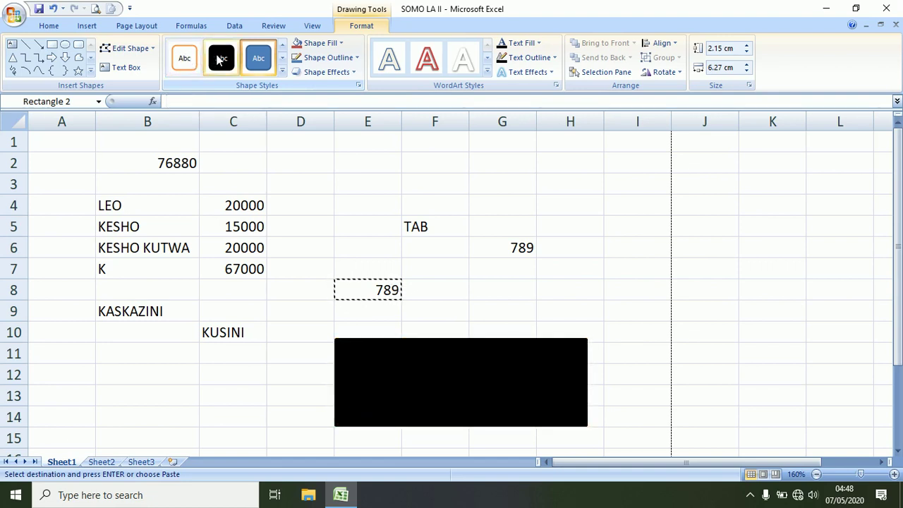
pyautogui.click(281, 71)
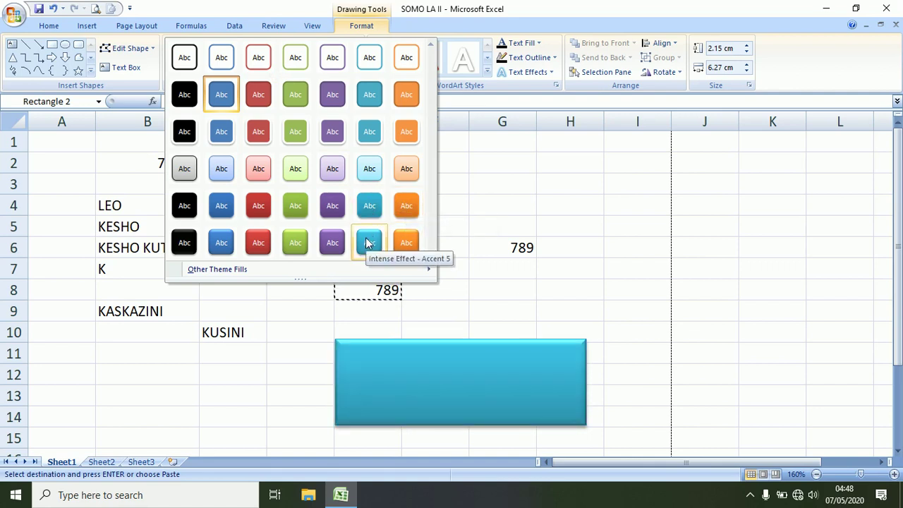
pyautogui.click(226, 239)
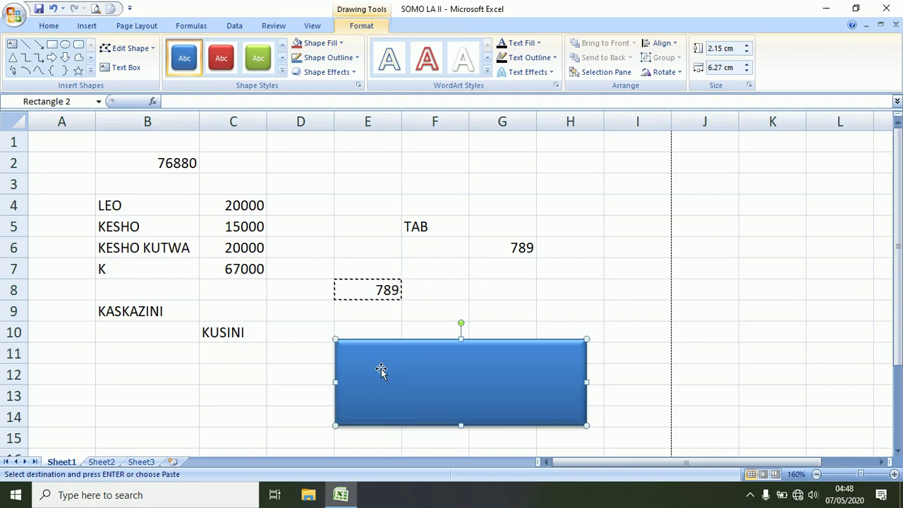
pyautogui.press('Delete')
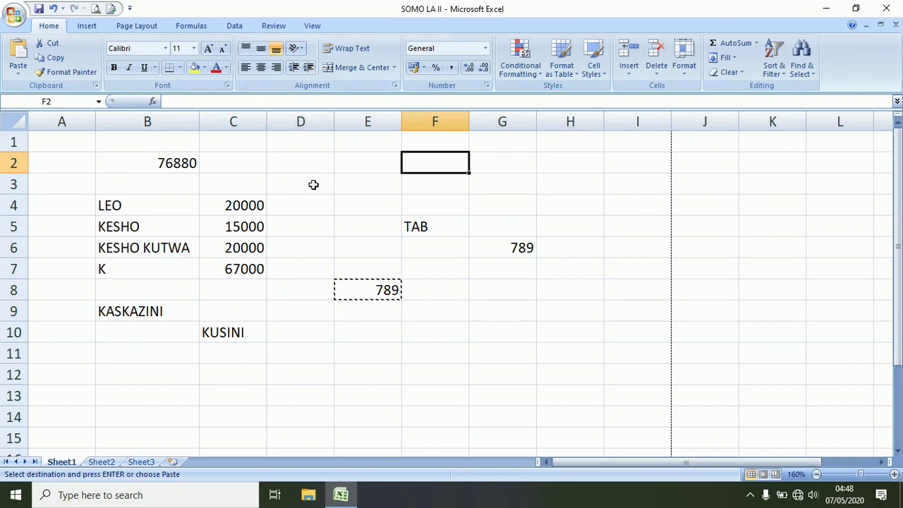
pyautogui.click(309, 166)
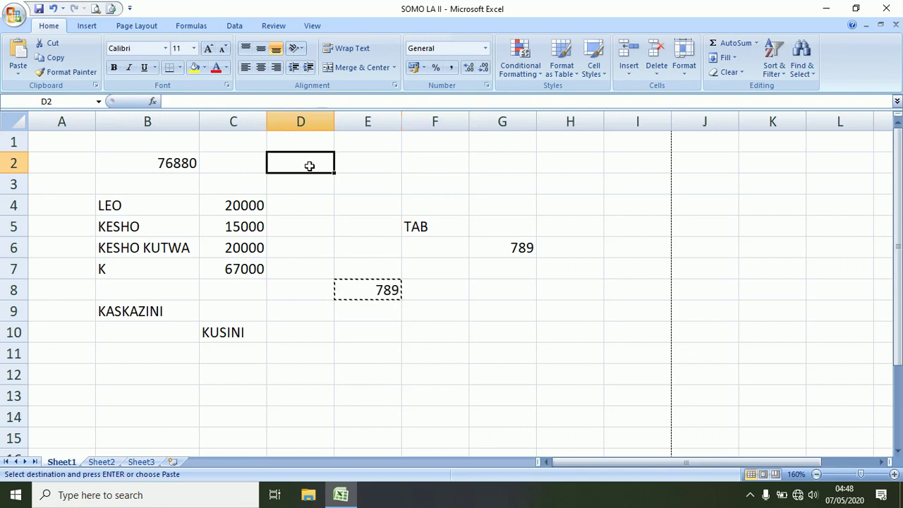
pyautogui.click(98, 26)
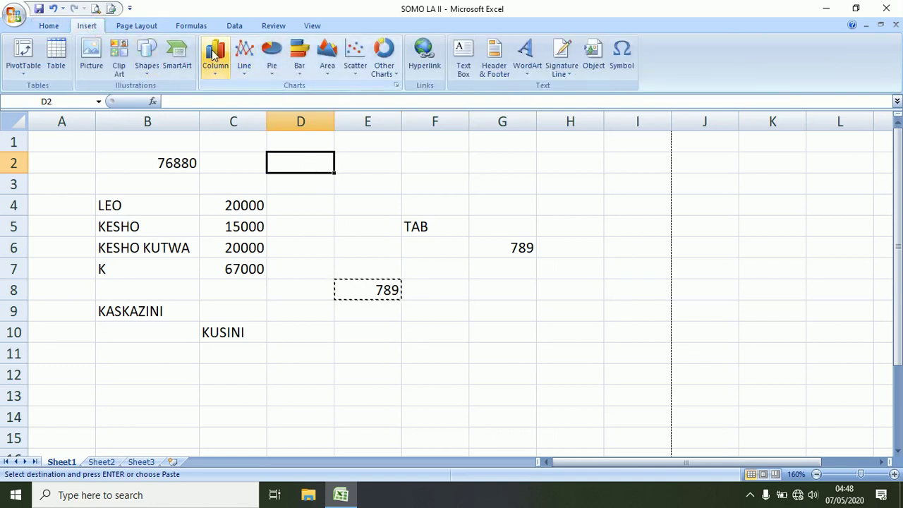
pyautogui.click(215, 57)
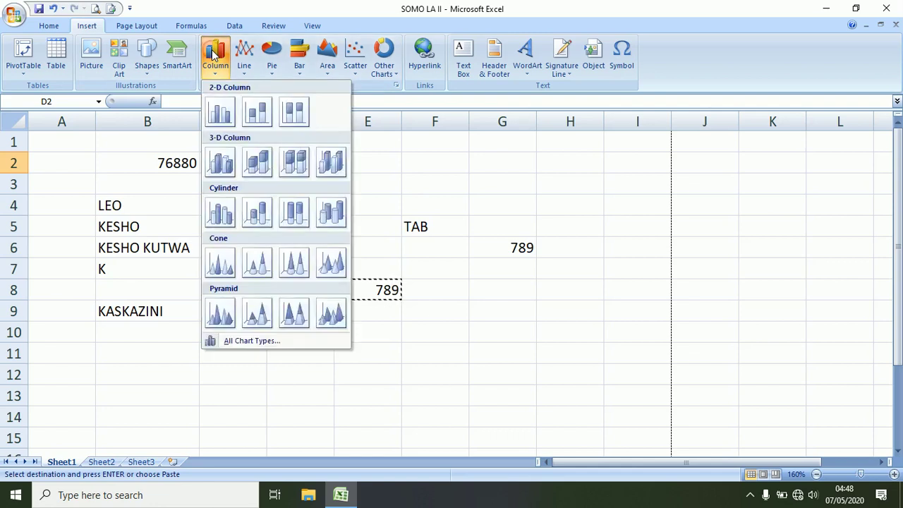
pyautogui.click(256, 111)
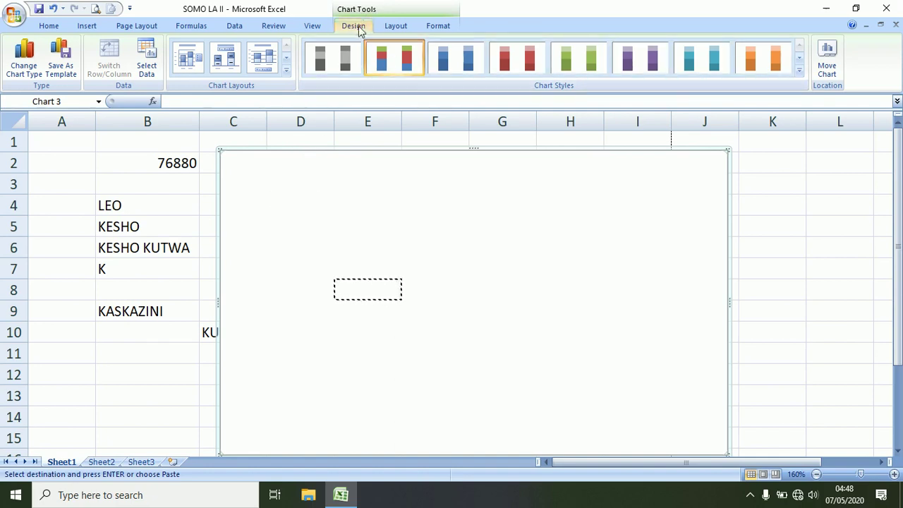
pyautogui.click(396, 28)
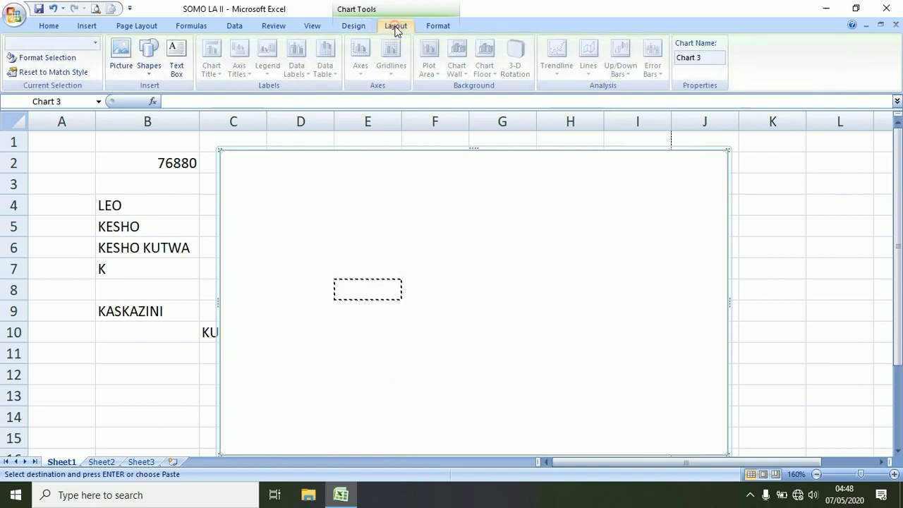
pyautogui.click(432, 27)
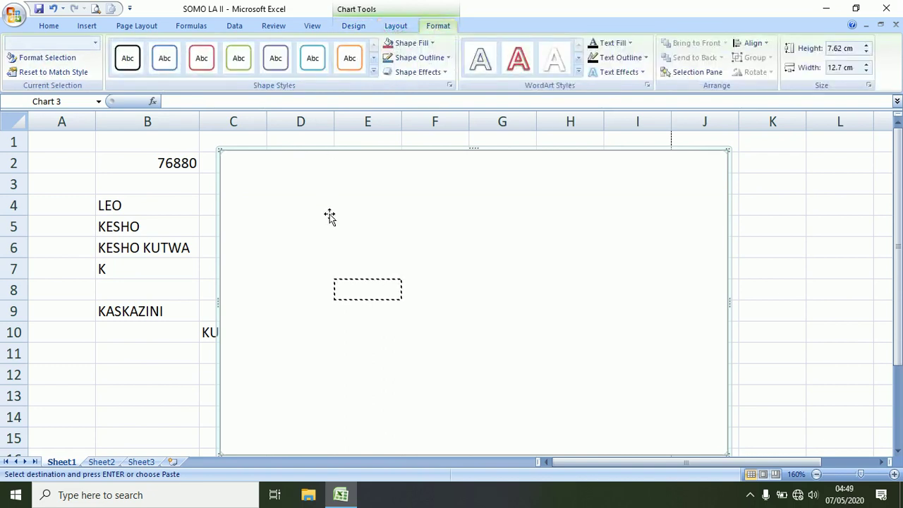
pyautogui.click(354, 25)
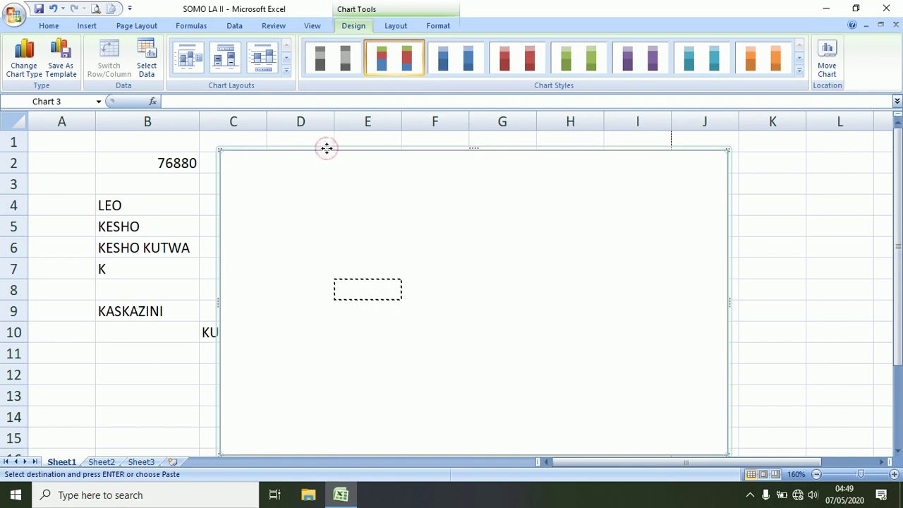
pyautogui.press('Delete')
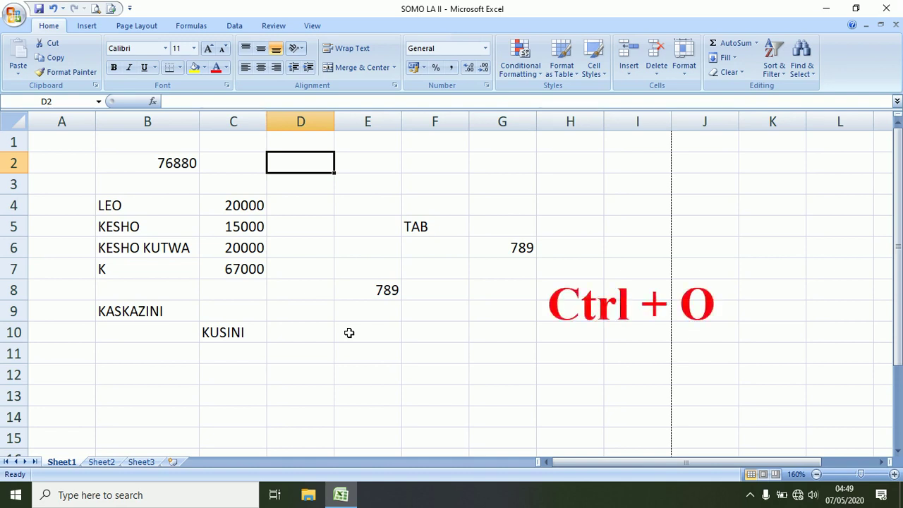
pyautogui.hotkey('ctrl', 'o')
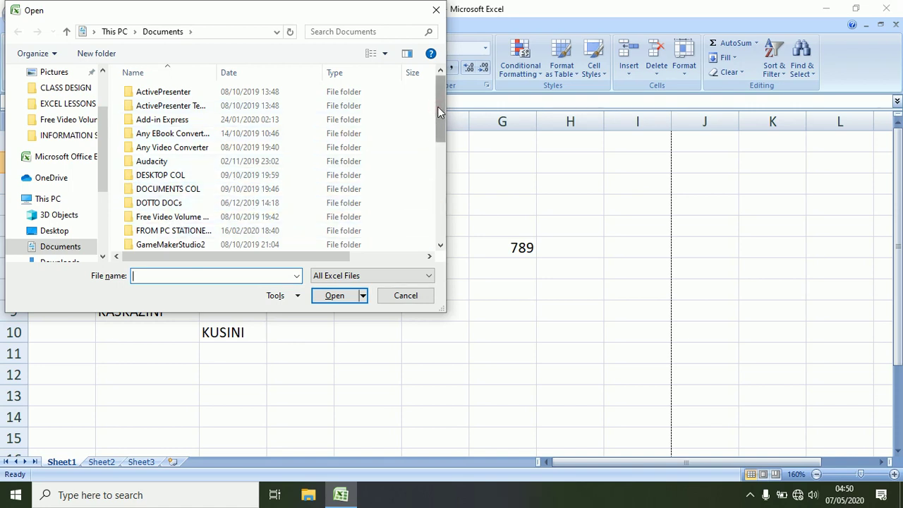
pyautogui.moveTo(438, 111); pyautogui.dragTo(437, 179)
pyautogui.click(161, 203)
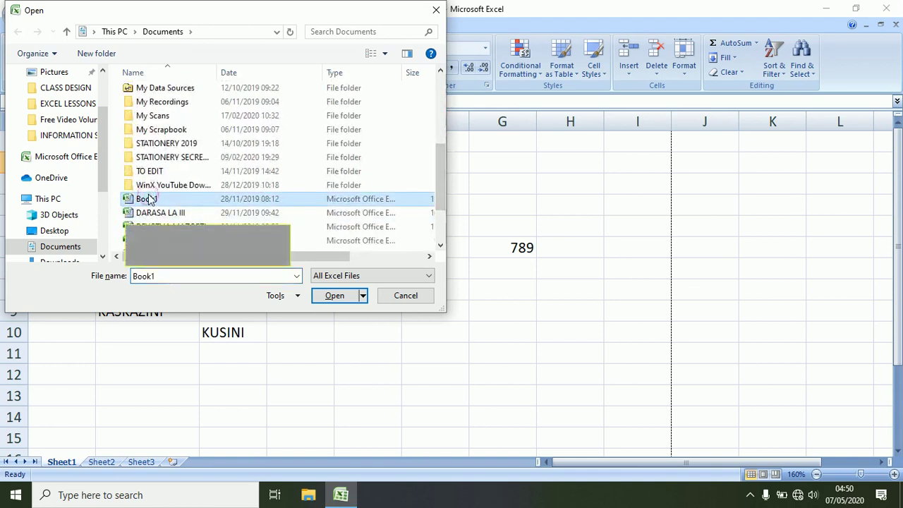
pyautogui.click(351, 296)
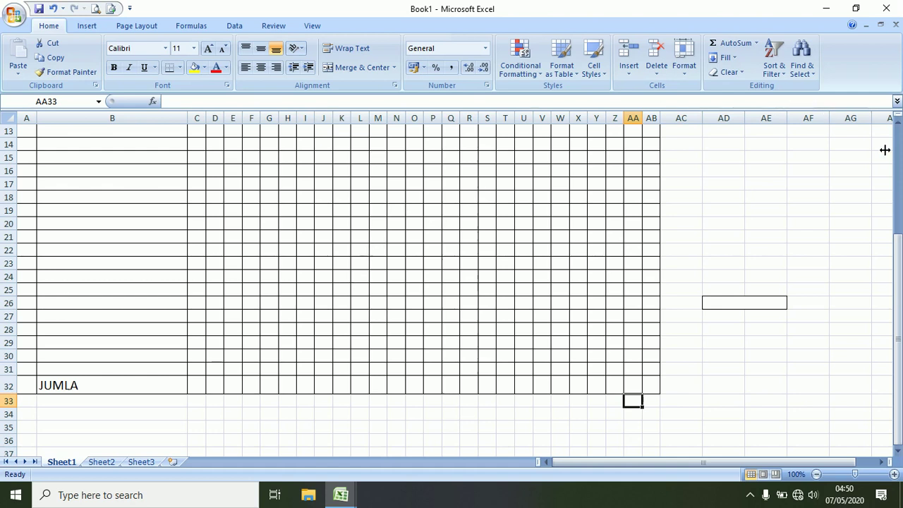
pyautogui.click(886, 8)
pyautogui.click(358, 327)
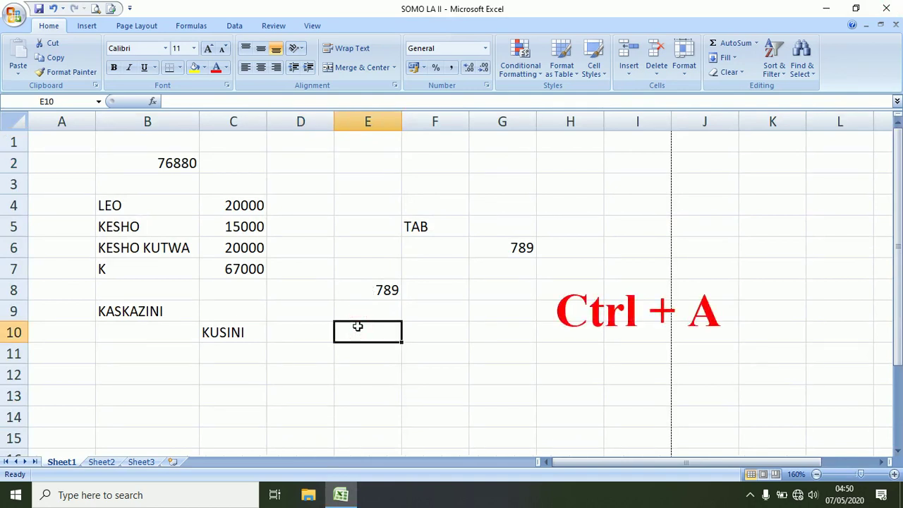
# Step: Create a new workbook, save it as 'SOMO LA II MUENDELEZO', then open and dismiss Print
pyautogui.hotkey('ctrl', 'n')
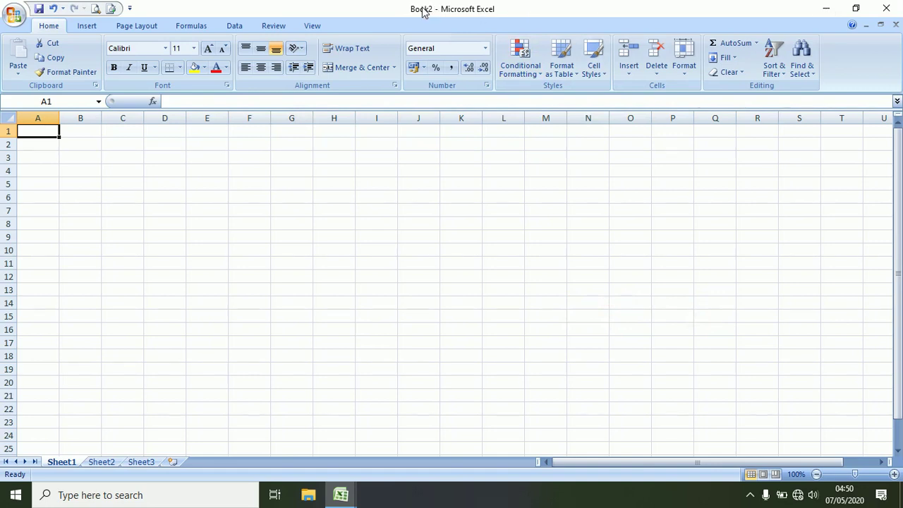
pyautogui.hotkey('ctrl', 's')
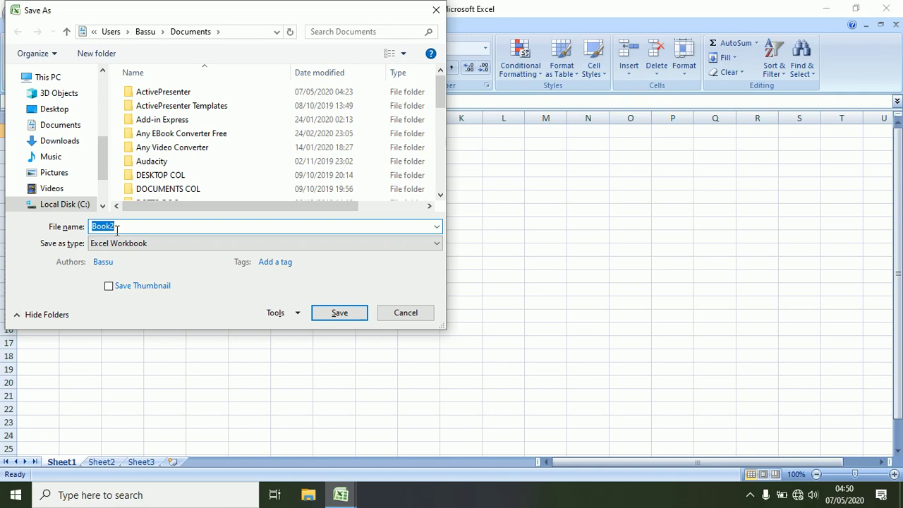
pyautogui.write('SOMO')
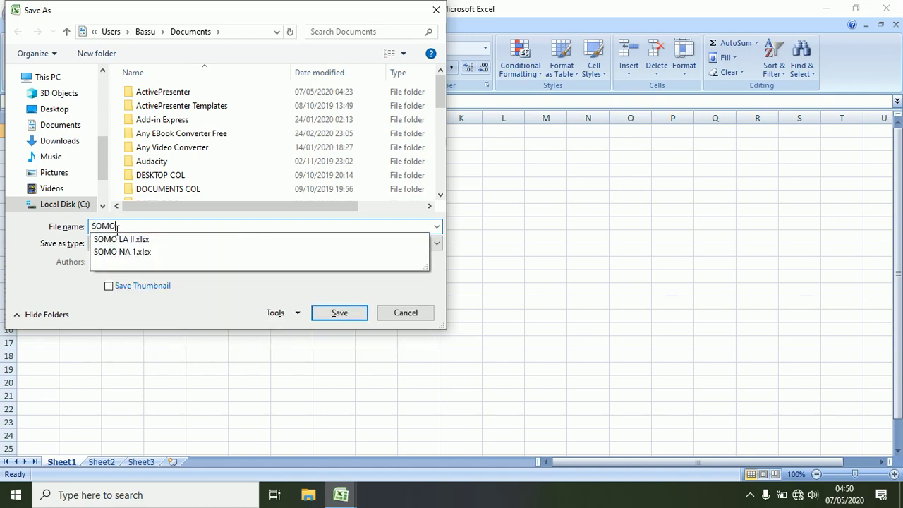
pyautogui.write(' LA')
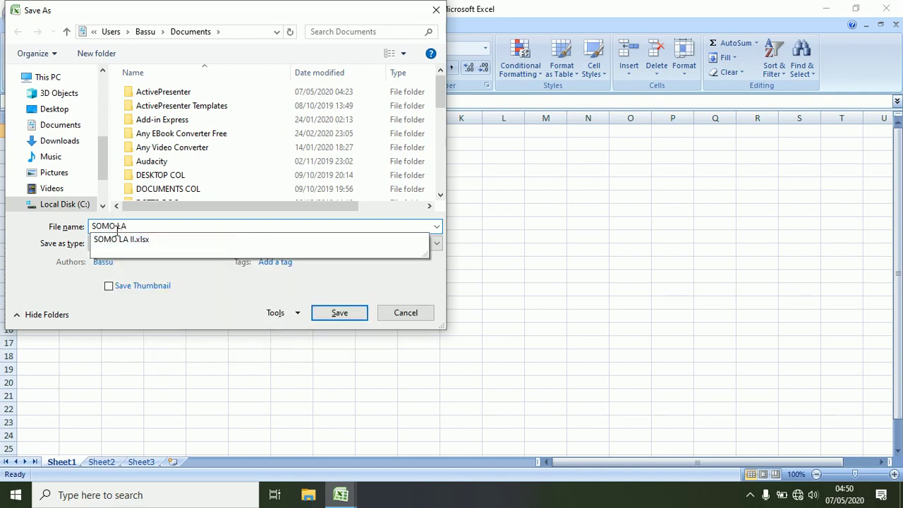
pyautogui.write(' II MUENDEL')
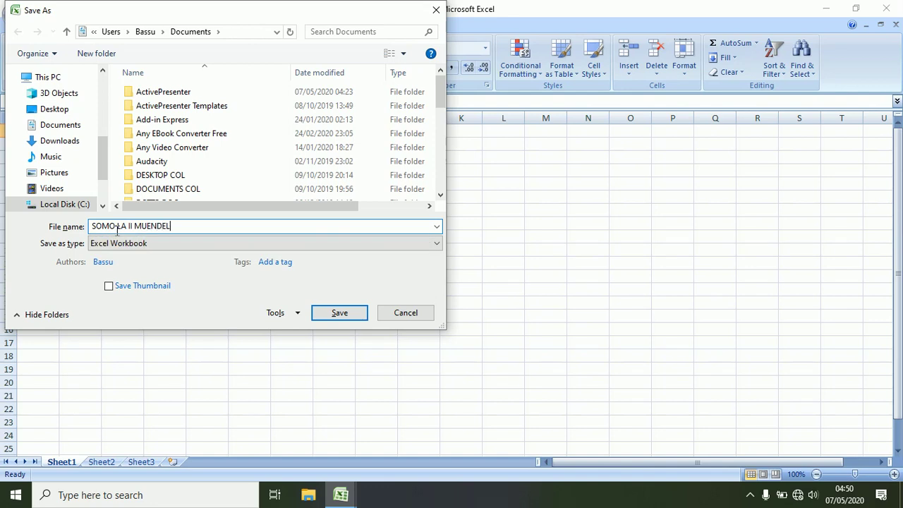
pyautogui.write('O')
pyautogui.press('Return')
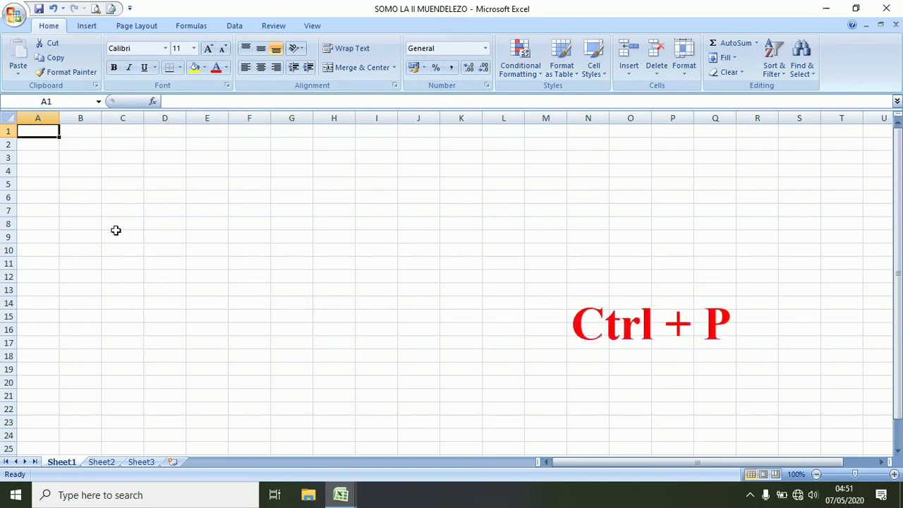
pyautogui.hotkey('ctrl', 'p')
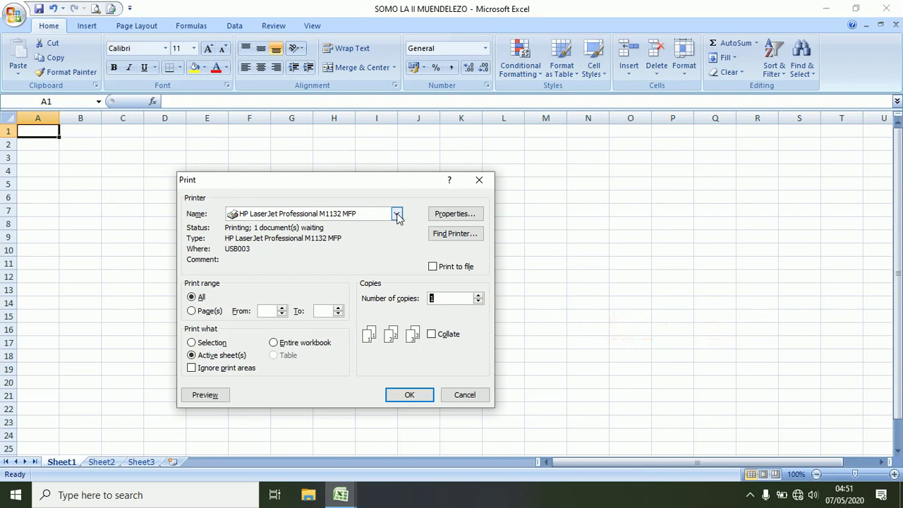
pyautogui.click(477, 179)
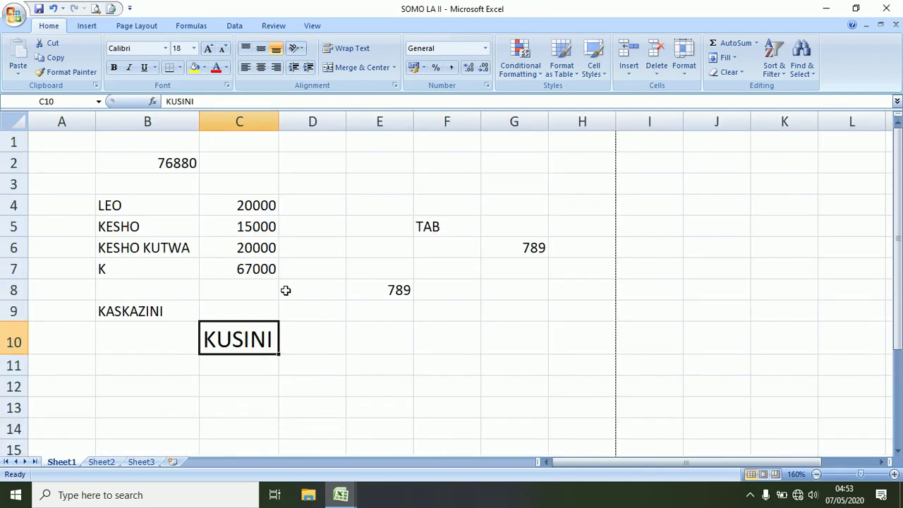
# Step: Make KUSINI in C10 underlined and italic without bold, then copy the cell
pyautogui.hotkey('ctrl', 'b')
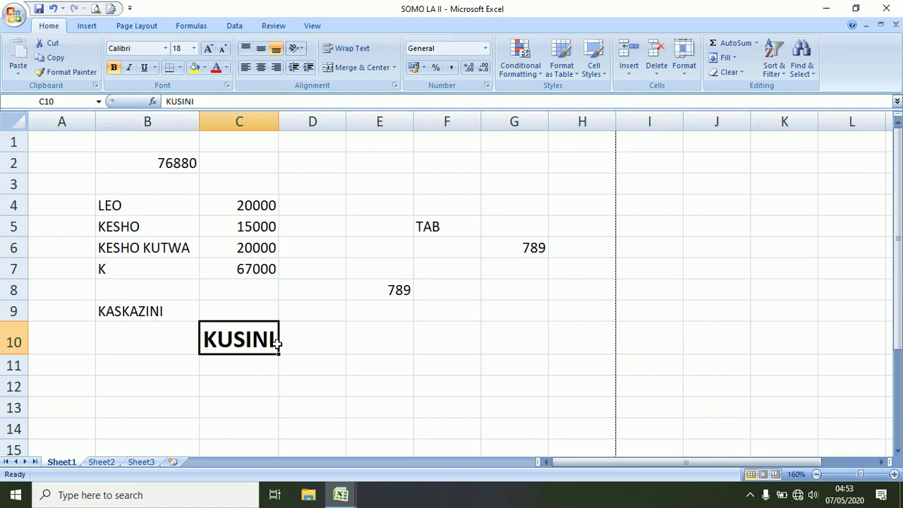
pyautogui.hotkey('ctrl', 'b')
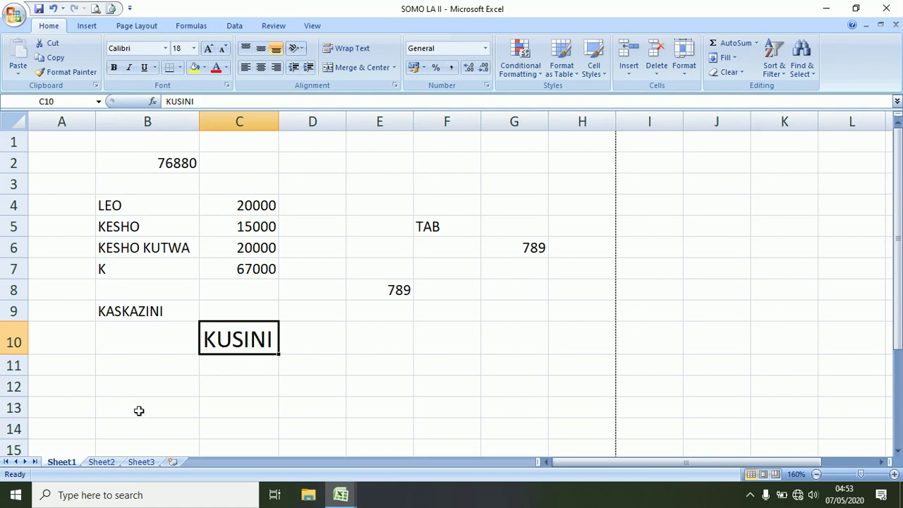
pyautogui.hotkey('ctrl', 'u')
pyautogui.hotkey('ctrl', 'i')
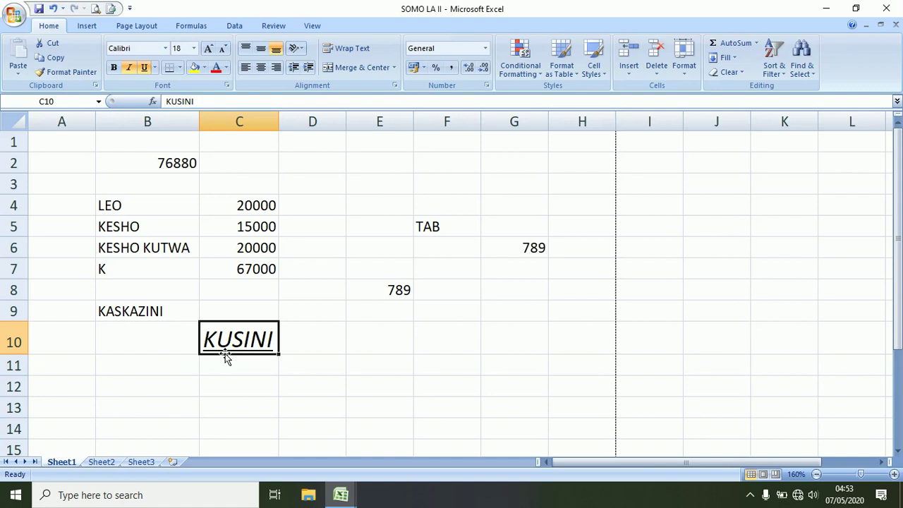
pyautogui.hotkey('ctrl', 'c')
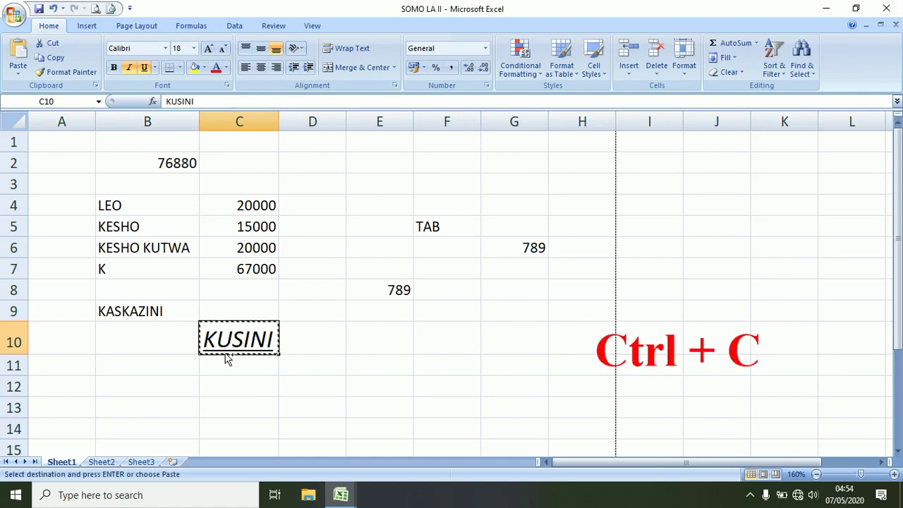
# Step: Paste KUSINI into E10, then move it to G10 and autofit column G to fit it
pyautogui.click(389, 343)
pyautogui.hotkey('ctrl', 'v')
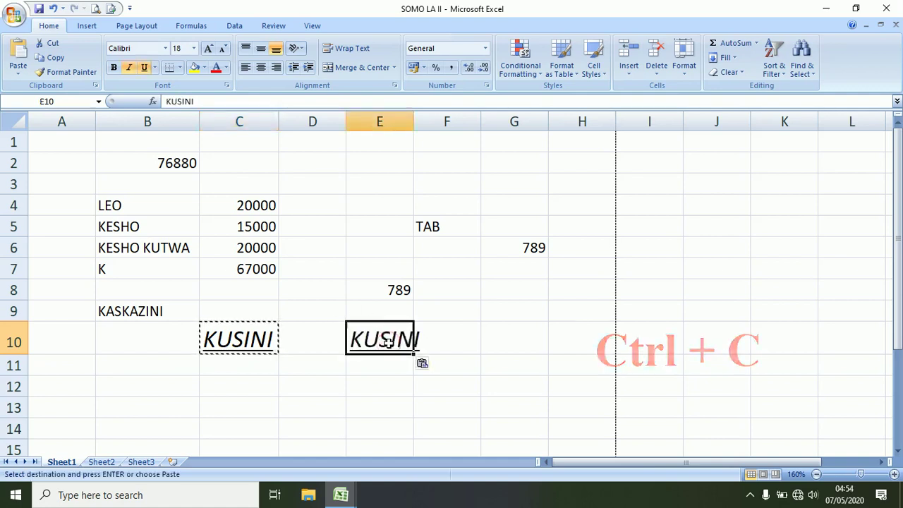
pyautogui.moveTo(415, 124); pyautogui.dragTo(435, 124)
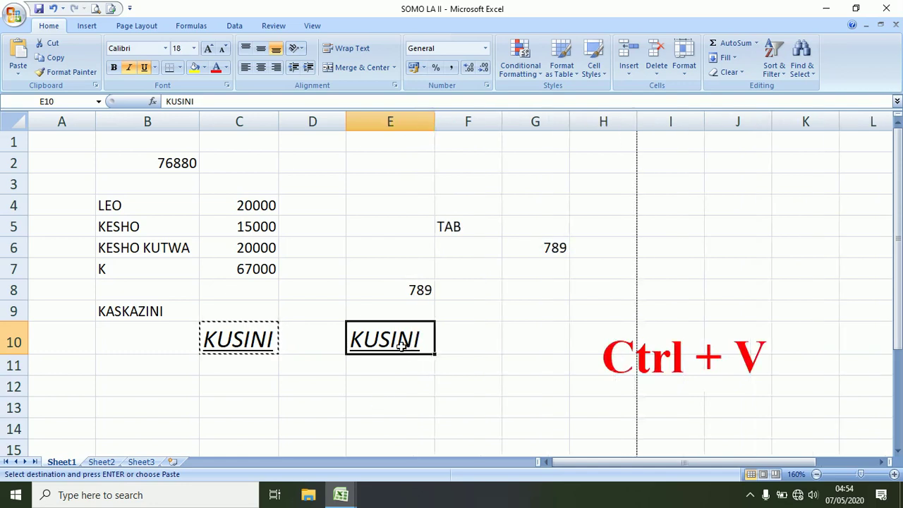
pyautogui.hotkey('ctrl', 'x')
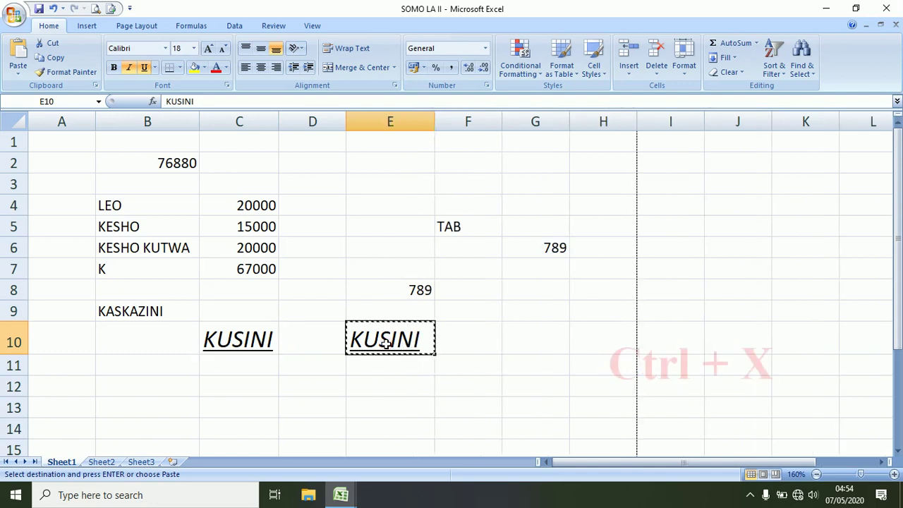
pyautogui.click(525, 335)
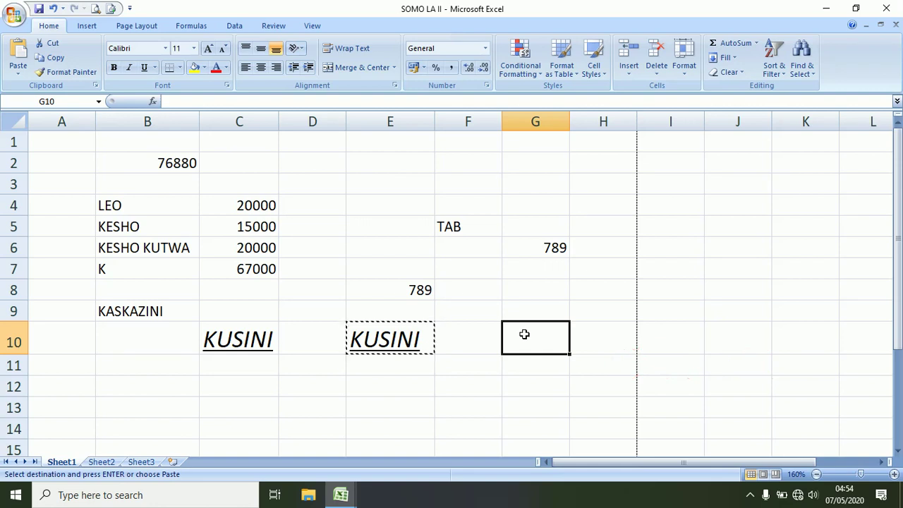
pyautogui.hotkey('ctrl', 'v')
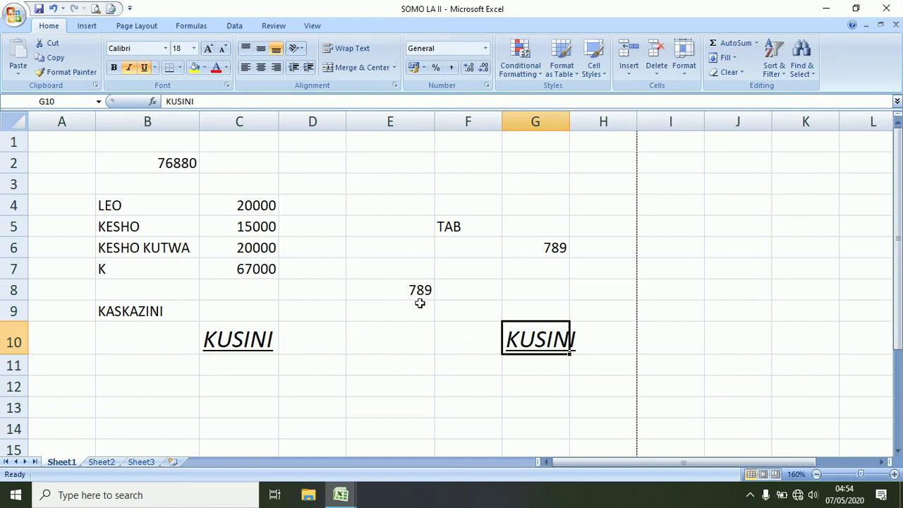
pyautogui.doubleClick(569, 124)
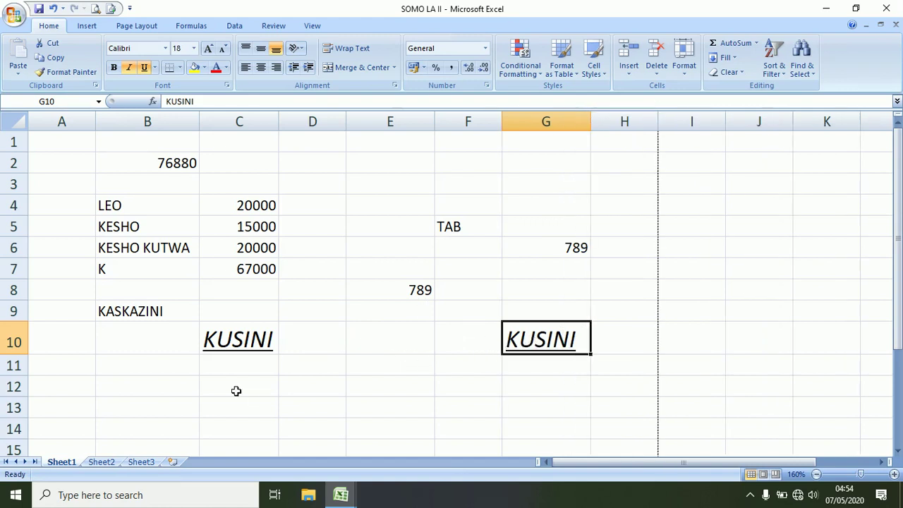
pyautogui.click(213, 382)
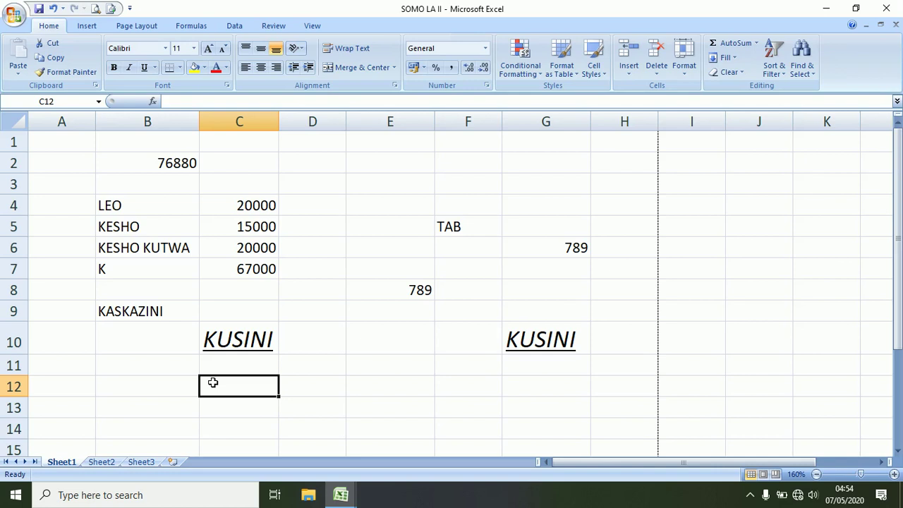
pyautogui.click(156, 203)
# Step: Convert the LEO–K data in B4:C7 into a banded table with Column1 and Column2 headers
pyautogui.hotkey('ctrl', 't')
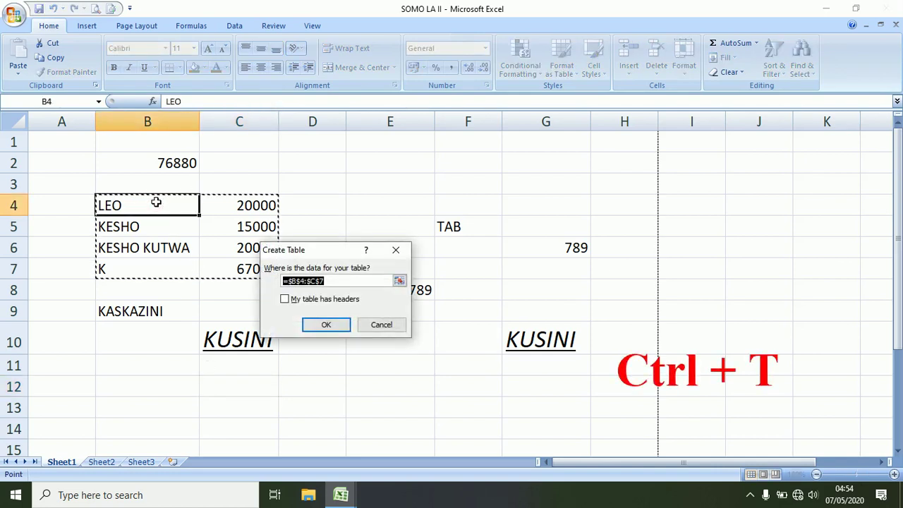
pyautogui.click(326, 324)
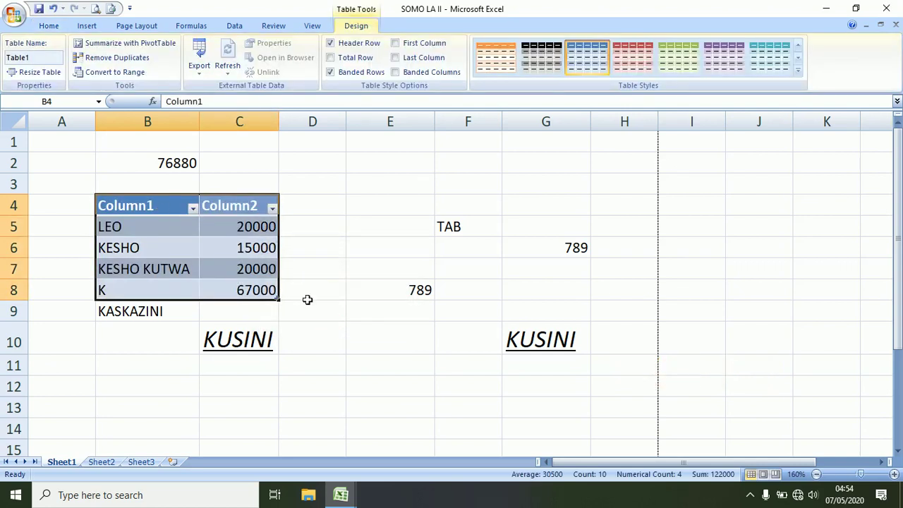
pyautogui.click(307, 298)
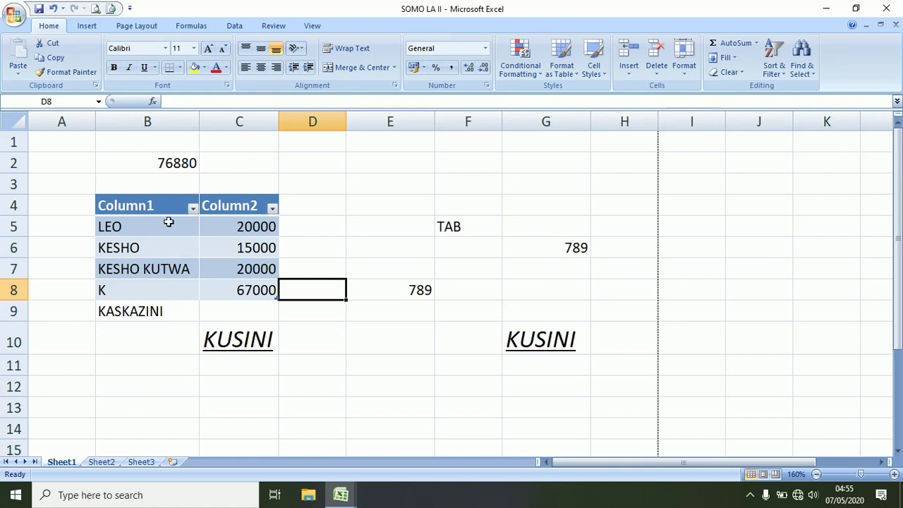
pyautogui.rightClick(169, 222)
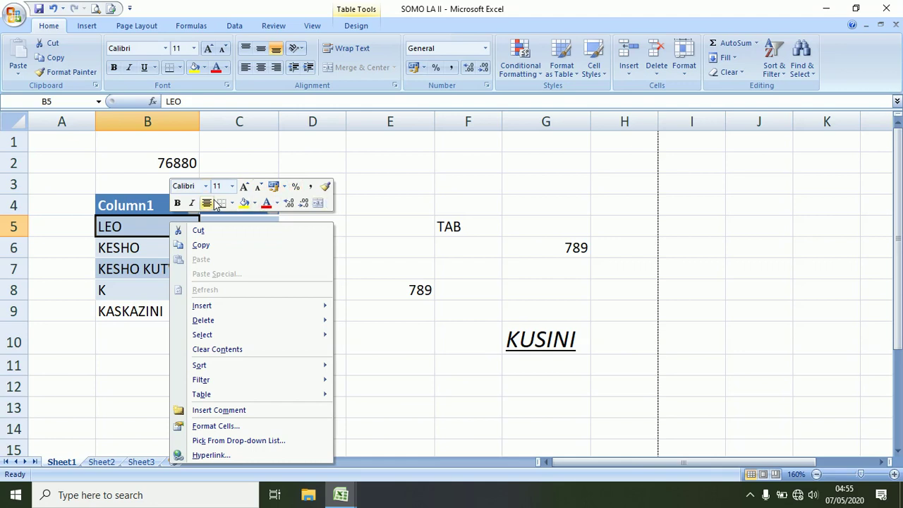
pyautogui.click(381, 199)
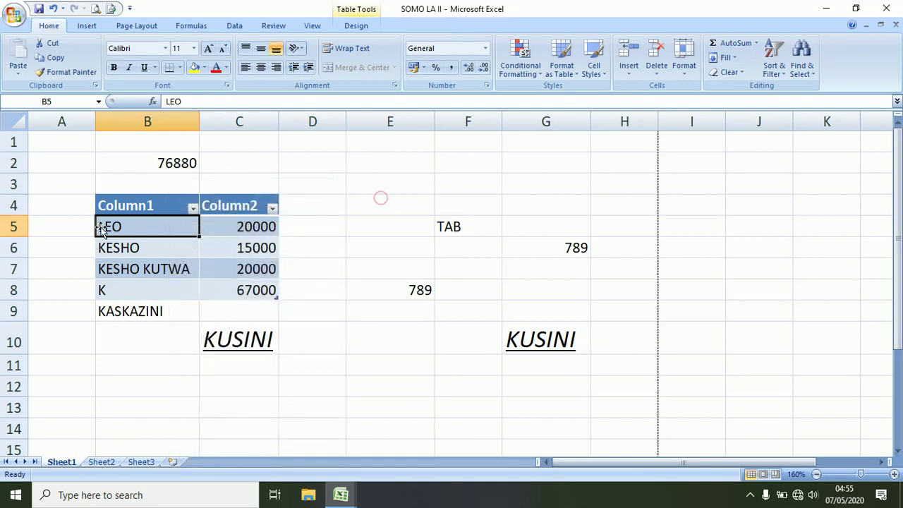
pyautogui.rightClick(10, 248)
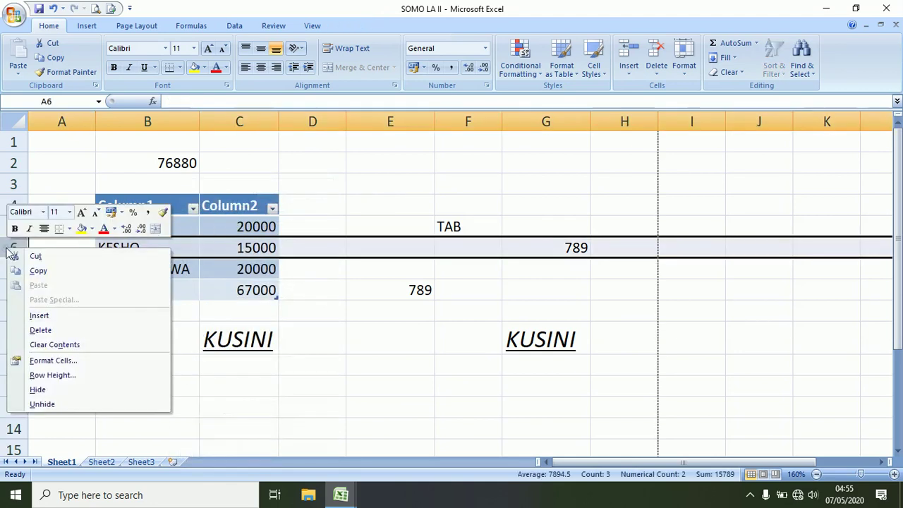
pyautogui.click(422, 293)
pyautogui.click(546, 289)
pyautogui.rightClick(548, 290)
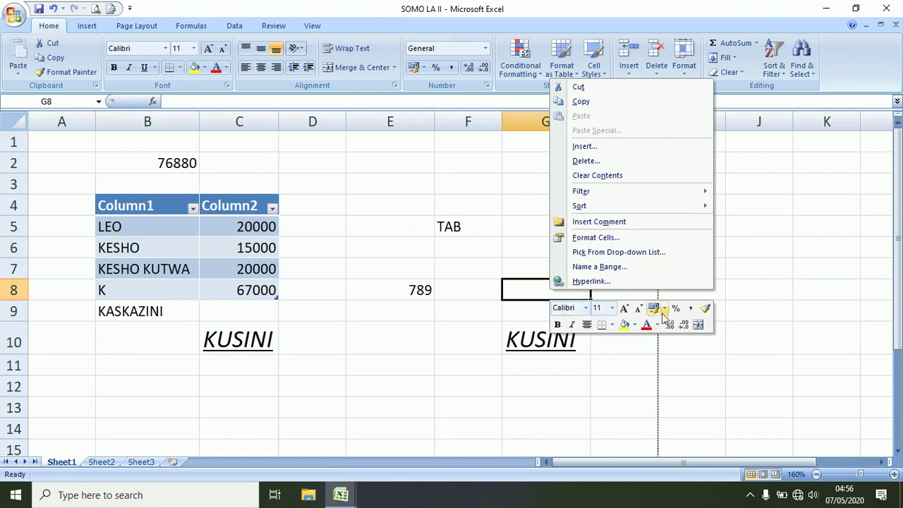
pyautogui.click(418, 338)
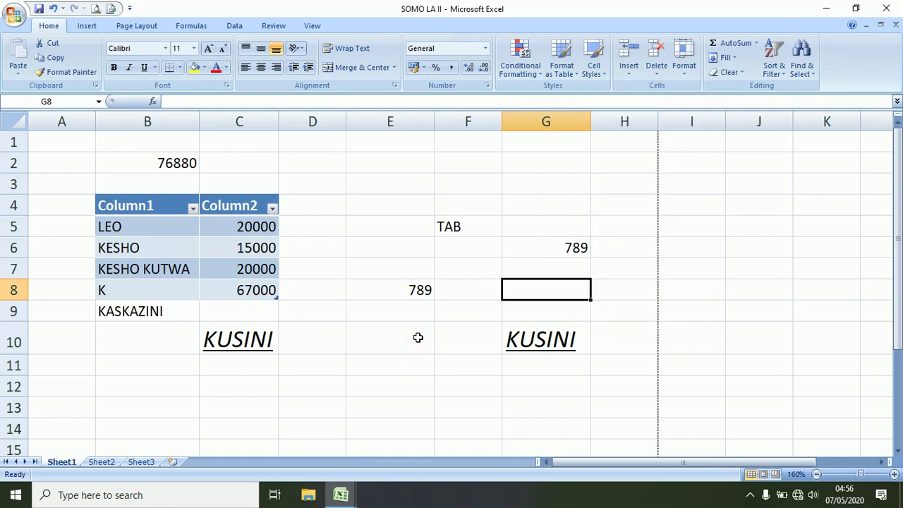
pyautogui.click(379, 338)
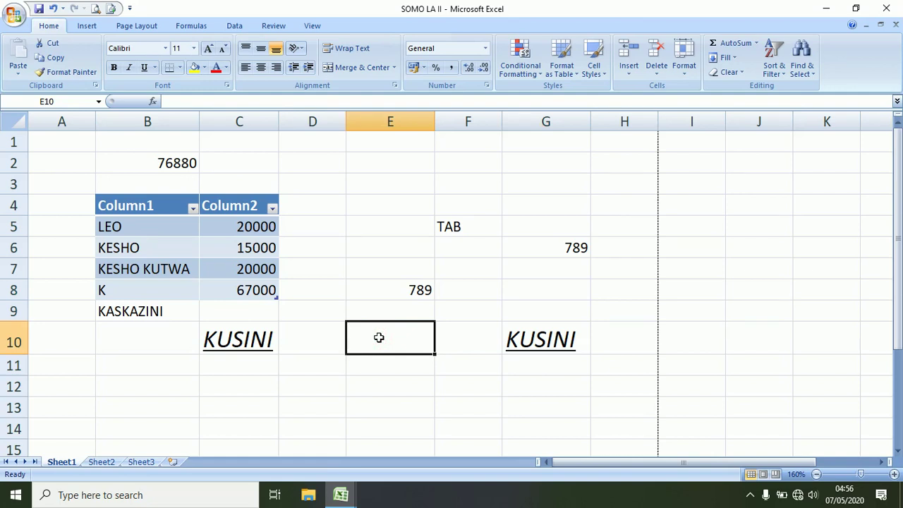
pyautogui.click(208, 249)
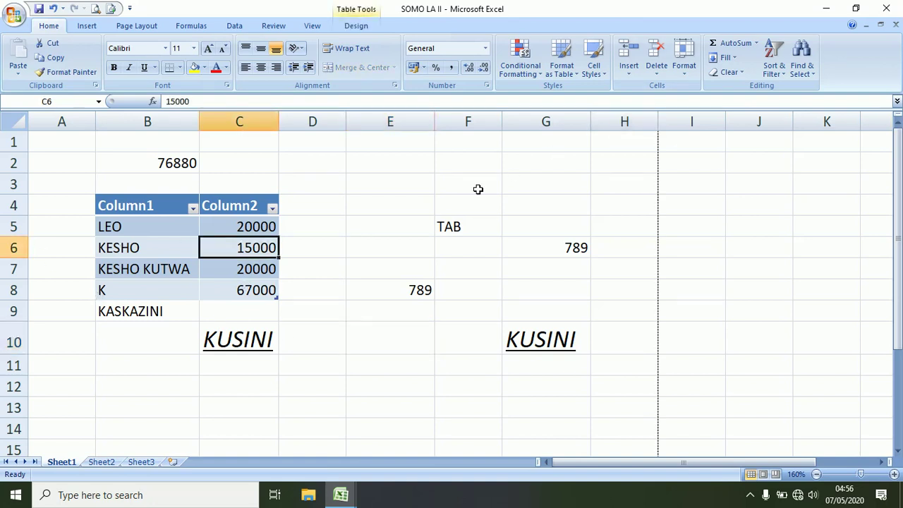
pyautogui.press('F1')
pyautogui.write('TABLE')
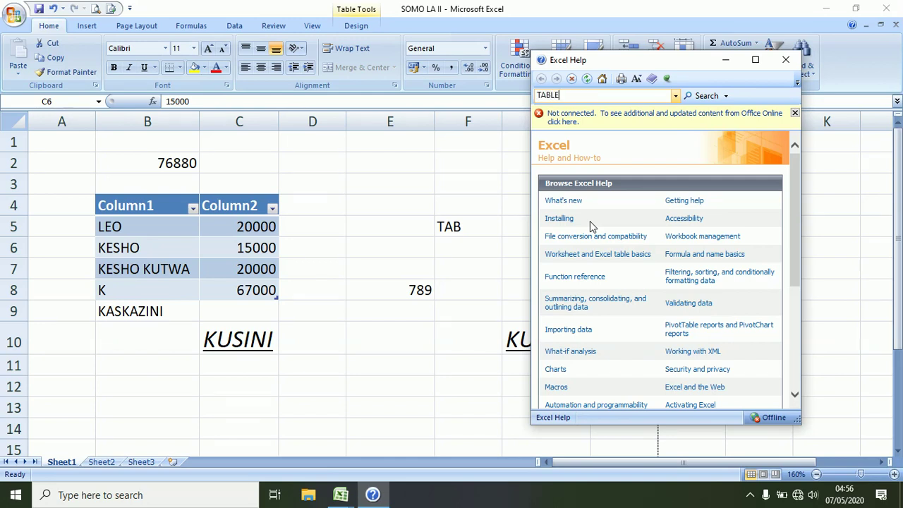
pyautogui.press('Return')
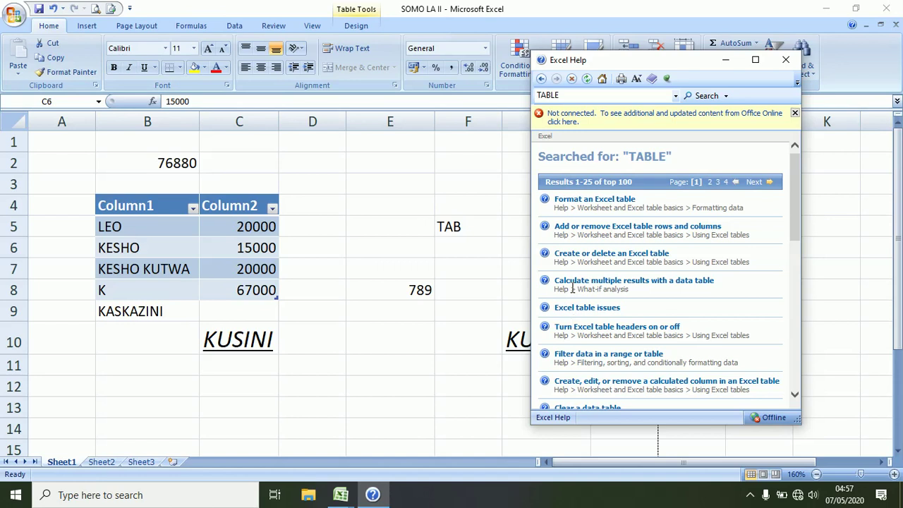
pyautogui.click(597, 96)
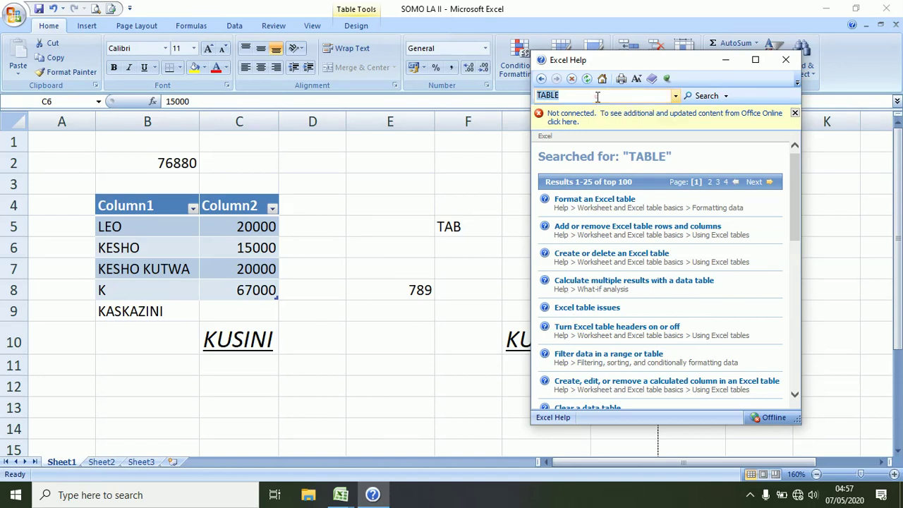
pyautogui.write('SUM')
pyautogui.press('Return')
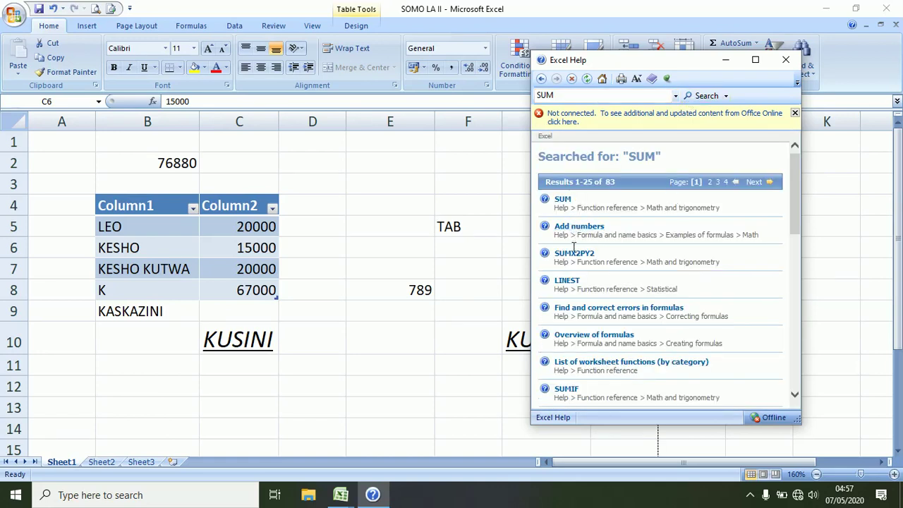
pyautogui.click(563, 199)
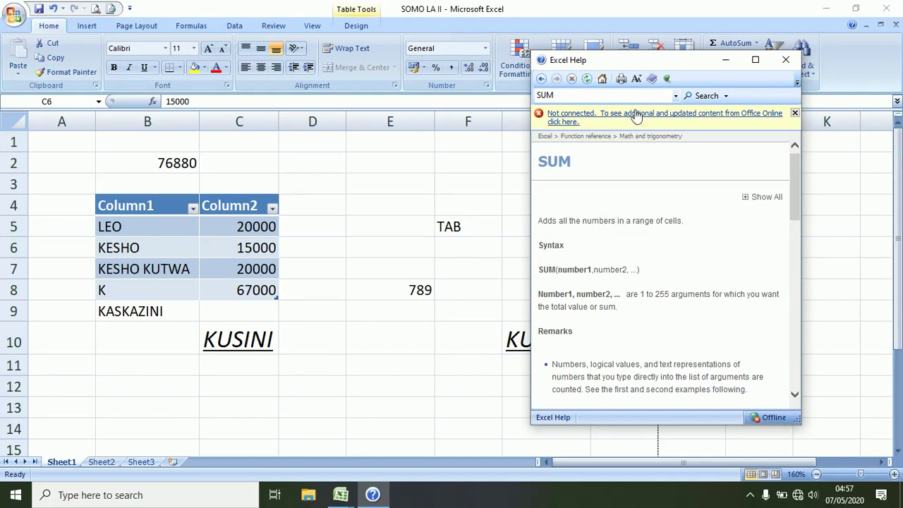
pyautogui.click(786, 60)
pyautogui.click(367, 162)
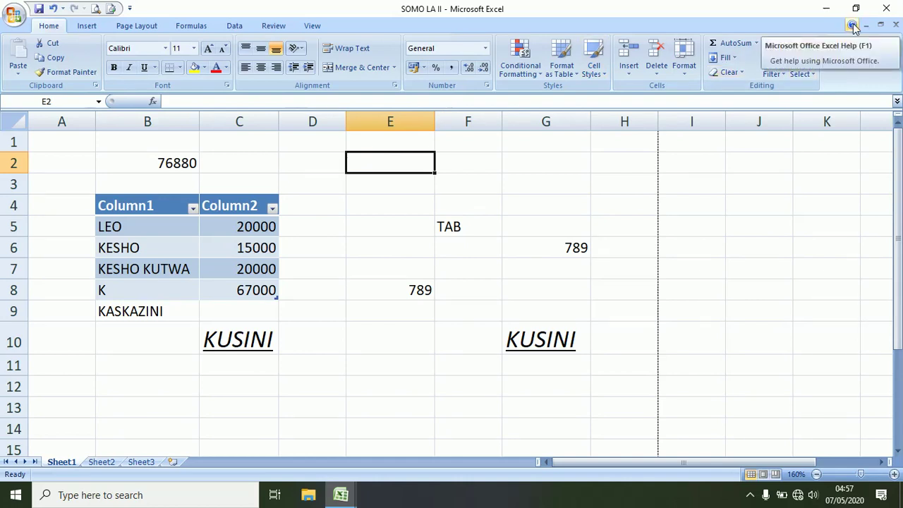
pyautogui.click(853, 25)
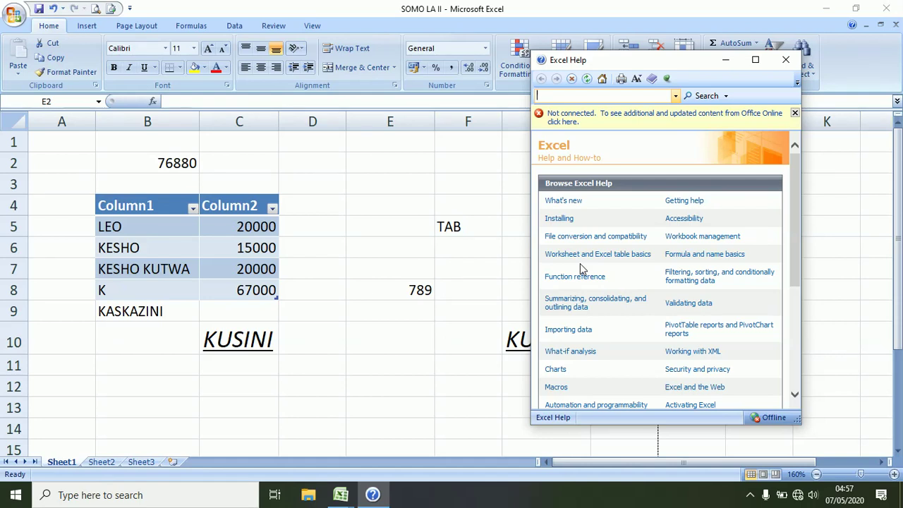
pyautogui.write('DATE')
pyautogui.press('Return')
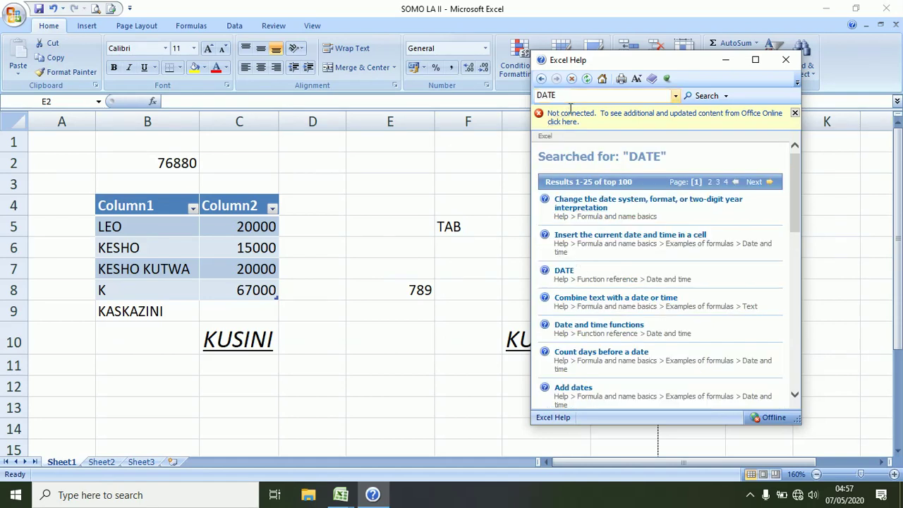
pyautogui.click(564, 272)
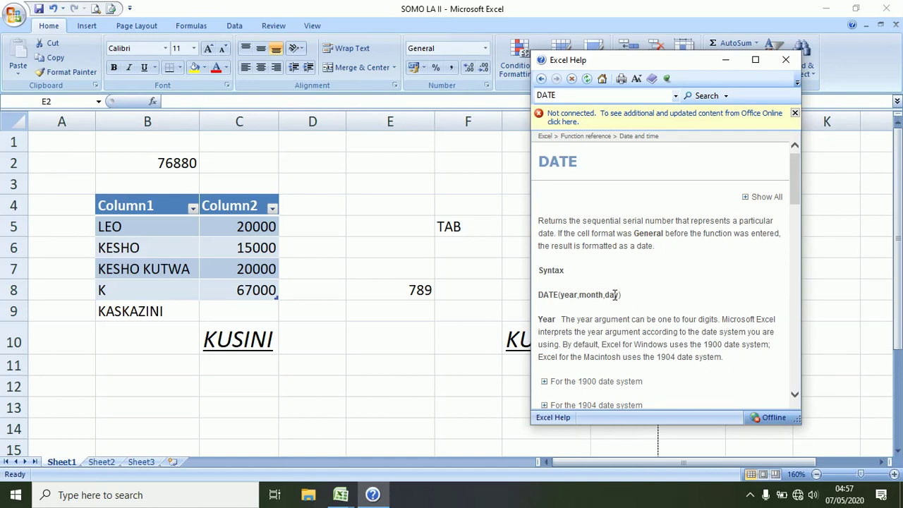
pyautogui.click(756, 60)
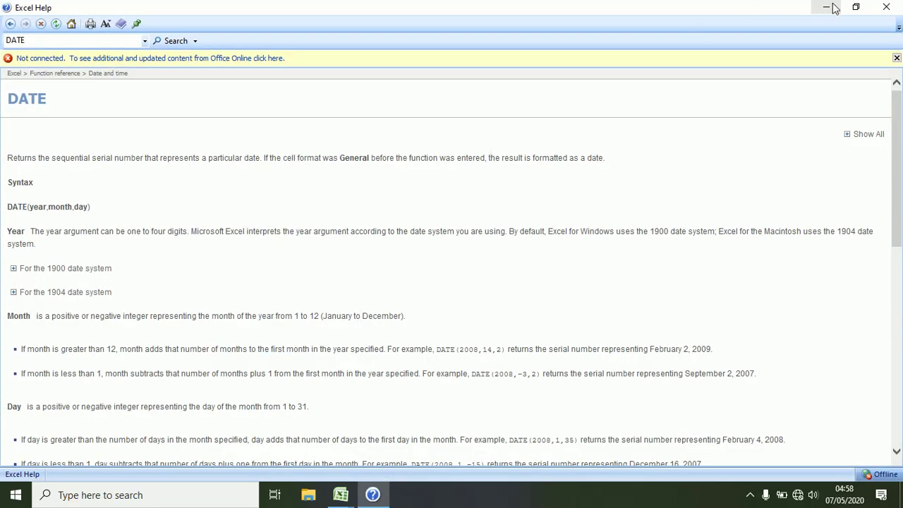
pyautogui.click(855, 6)
pyautogui.click(786, 59)
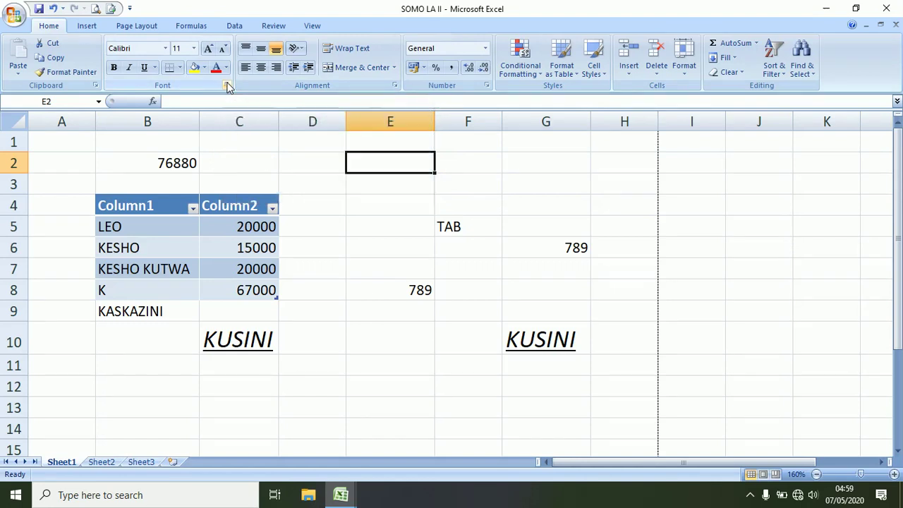
pyautogui.click(227, 85)
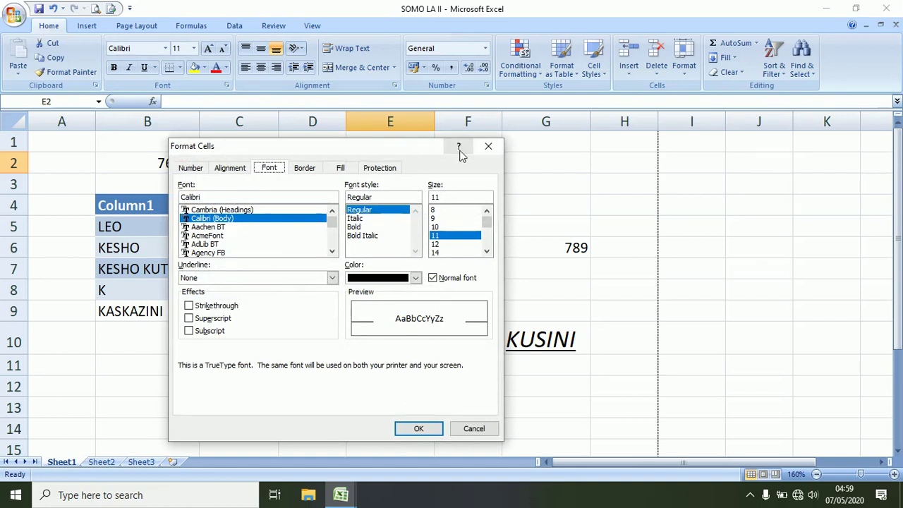
pyautogui.click(459, 150)
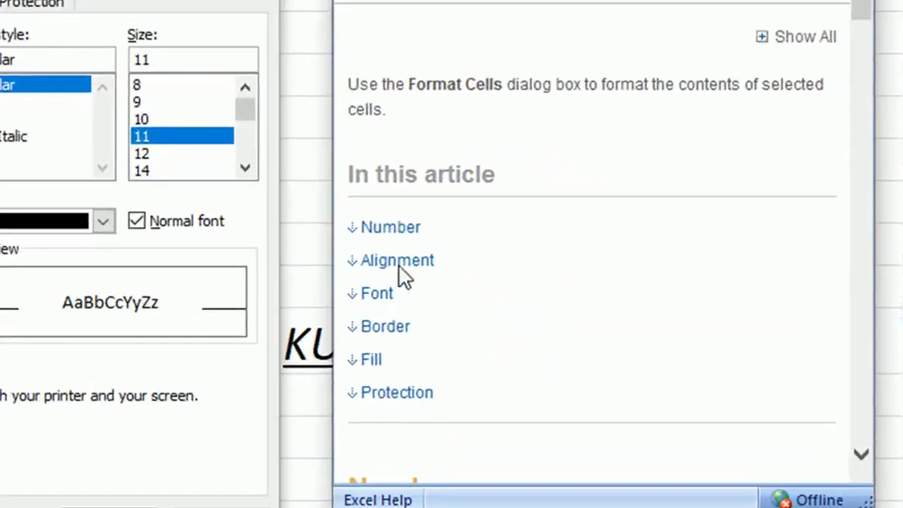
pyautogui.click(382, 398)
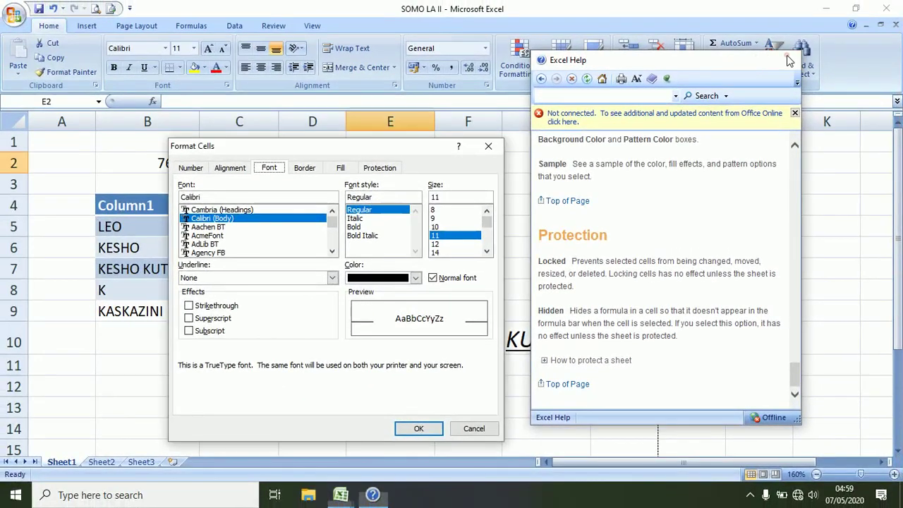
pyautogui.click(787, 61)
pyautogui.click(465, 429)
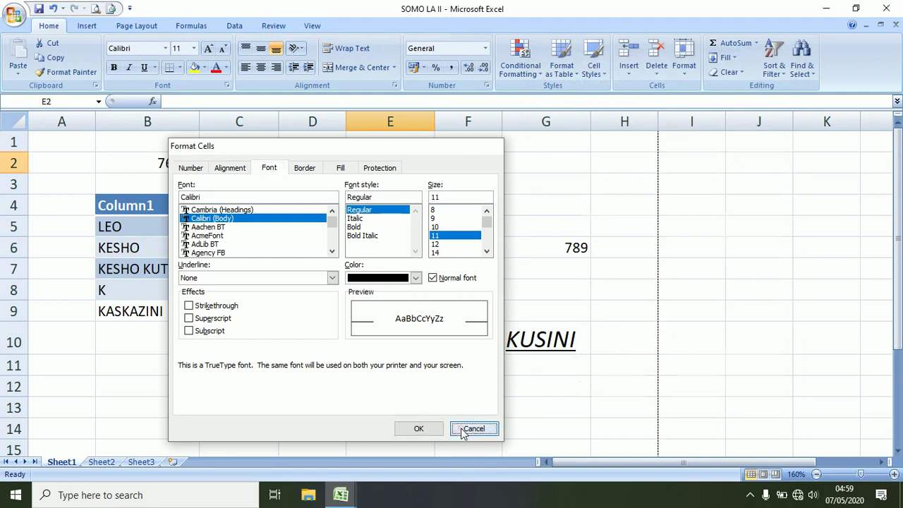
pyautogui.click(317, 307)
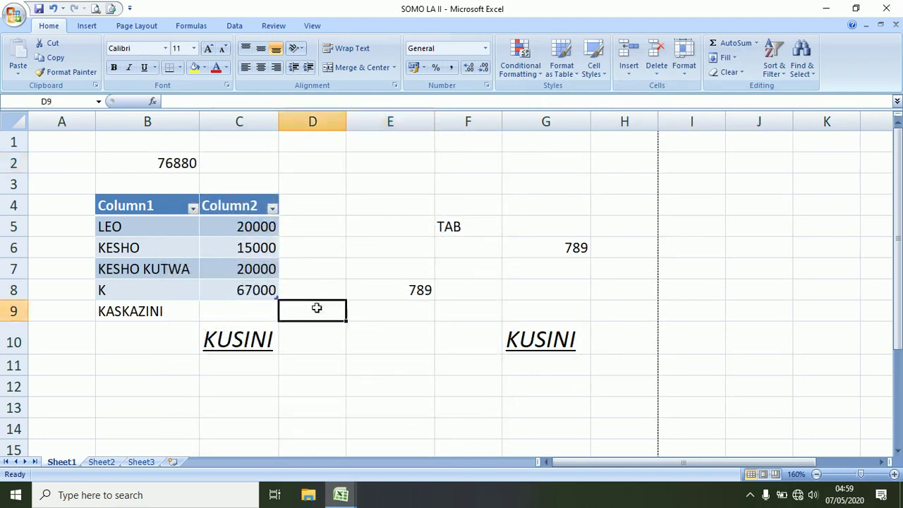